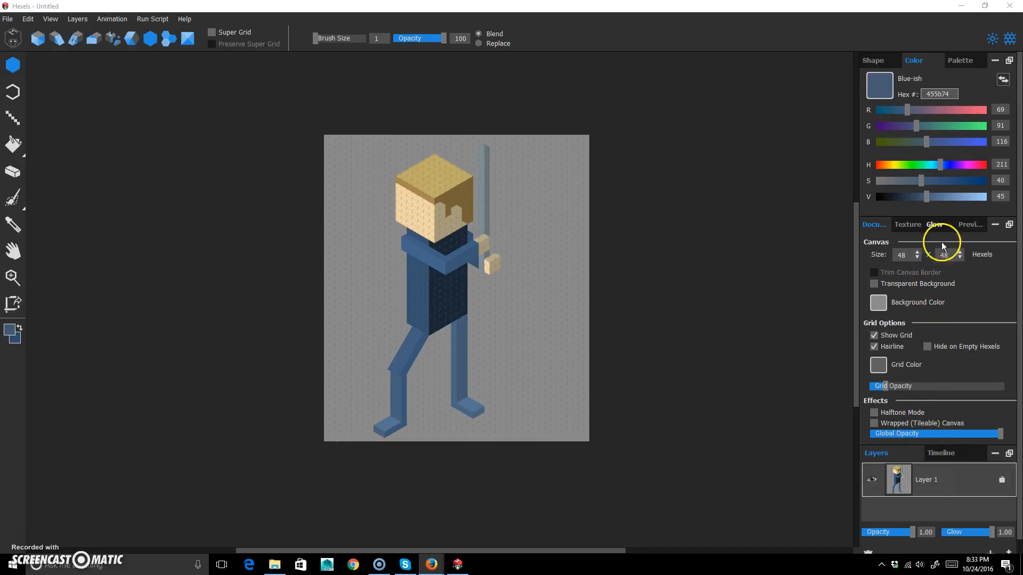
Step: Show the animation timeline and extend the animation to four frames
click(946, 456)
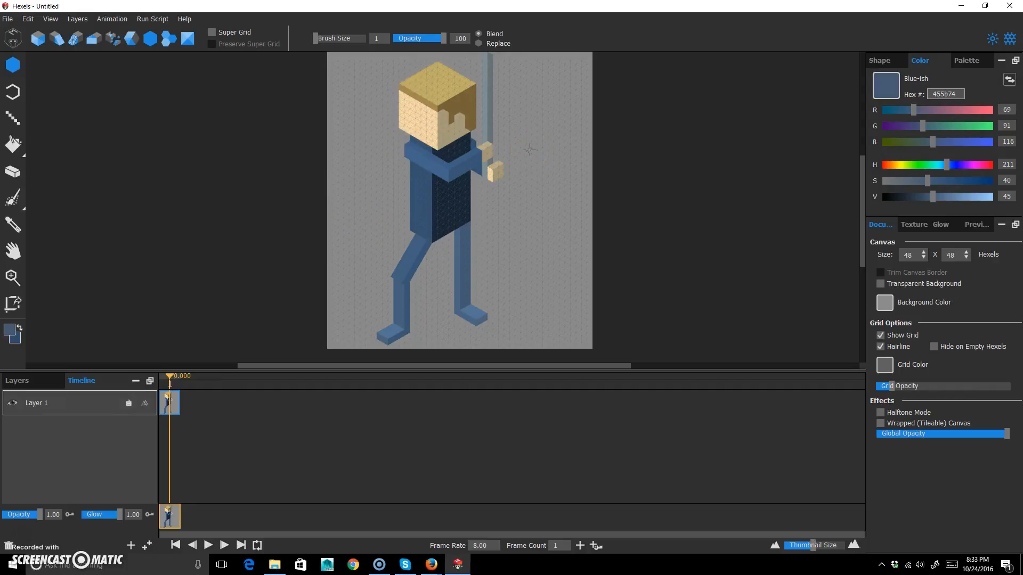
key(space)
mouse_move(519, 134)
mouse_down()
mouse_move(532, 176)
mouse_move(523, 146)
mouse_up()
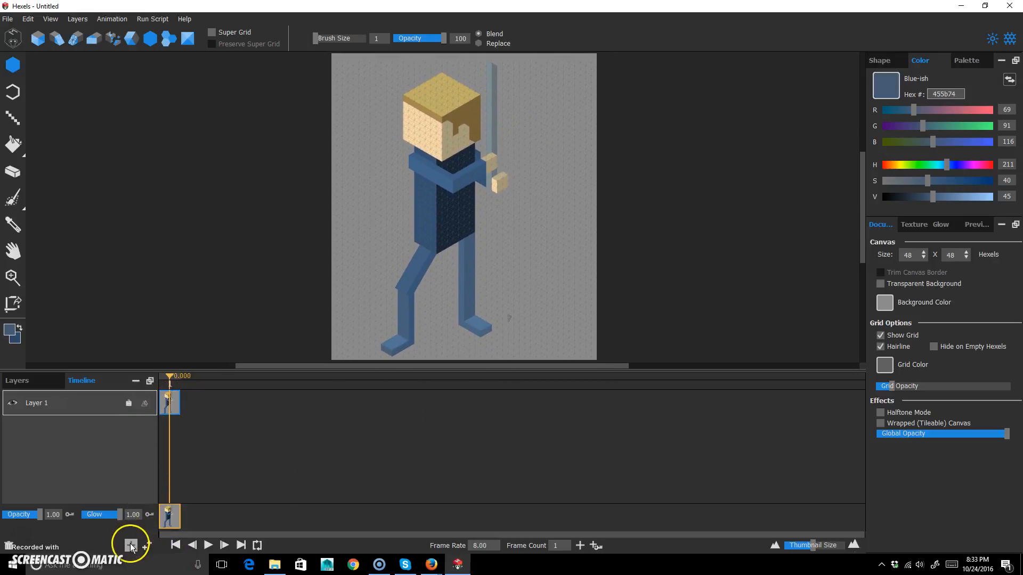
click(147, 544)
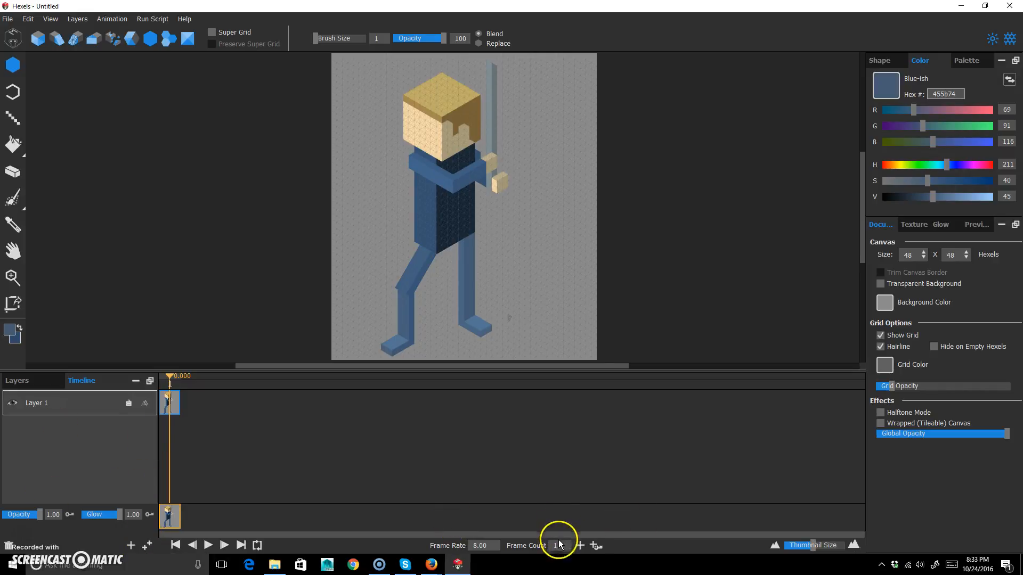
click(580, 546)
click(580, 545)
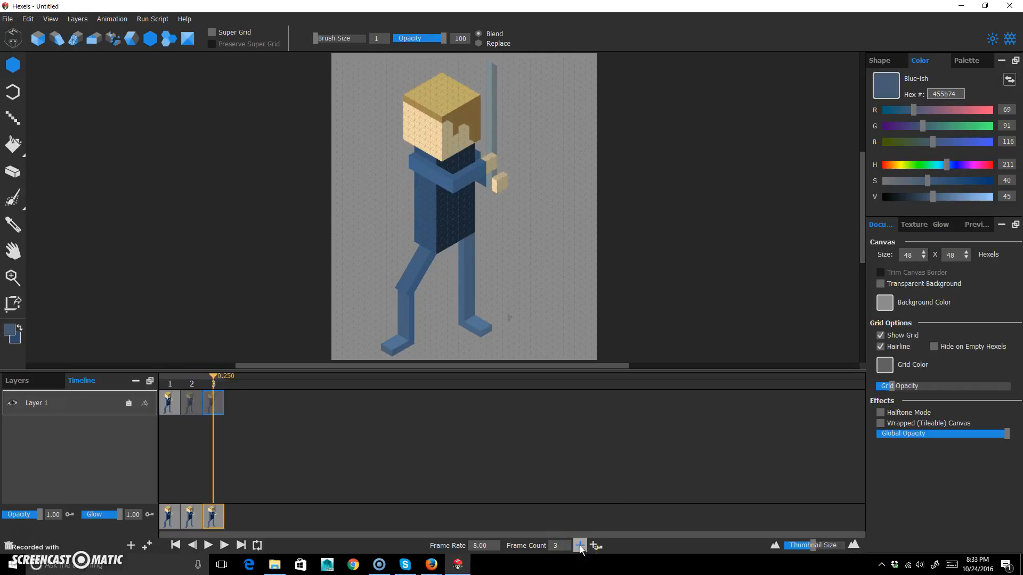
click(580, 545)
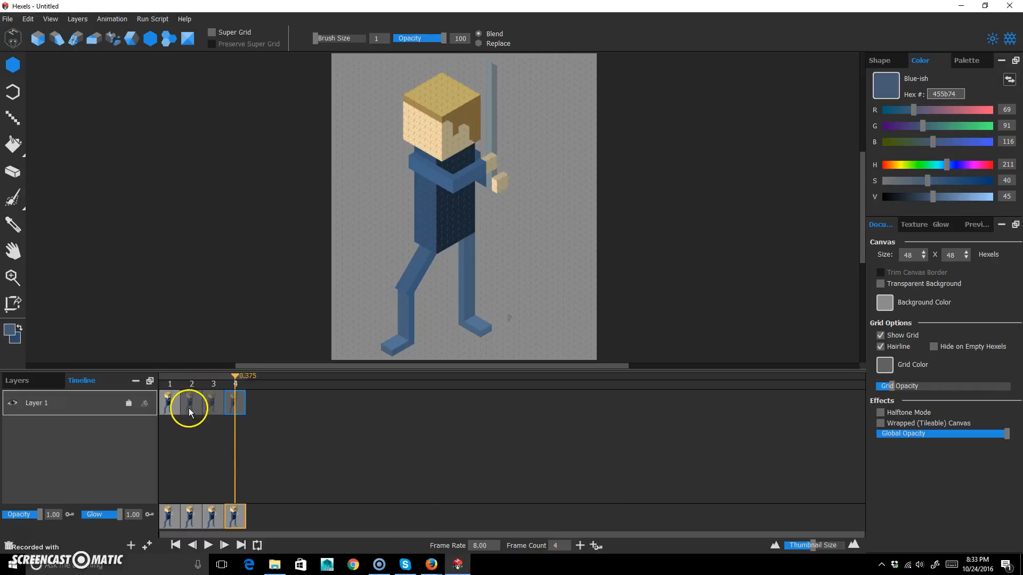
Step: Create a separate keyframe copy of the character on frame 3 and make that frame active
drag(235, 375, 162, 375)
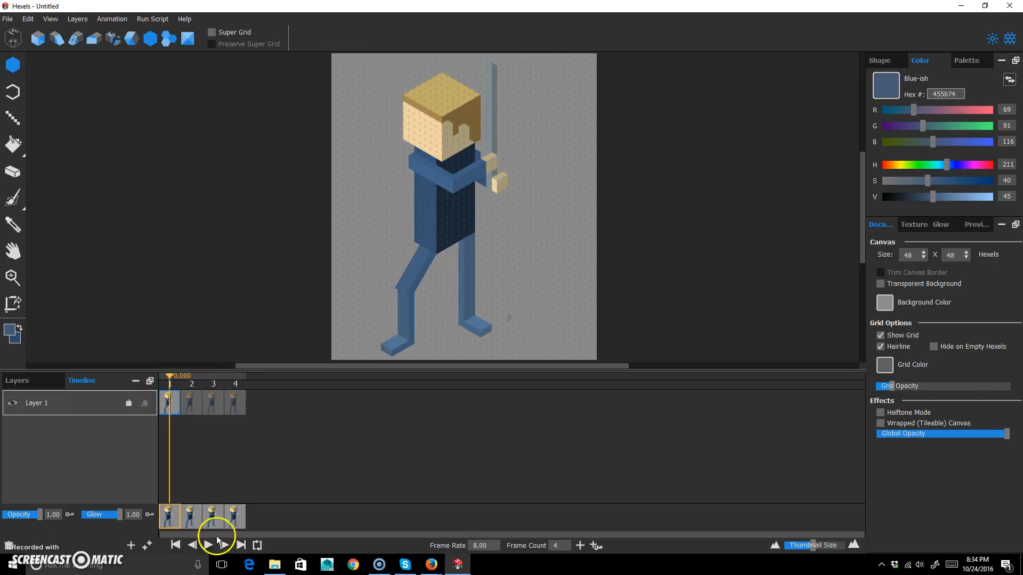
click(207, 545)
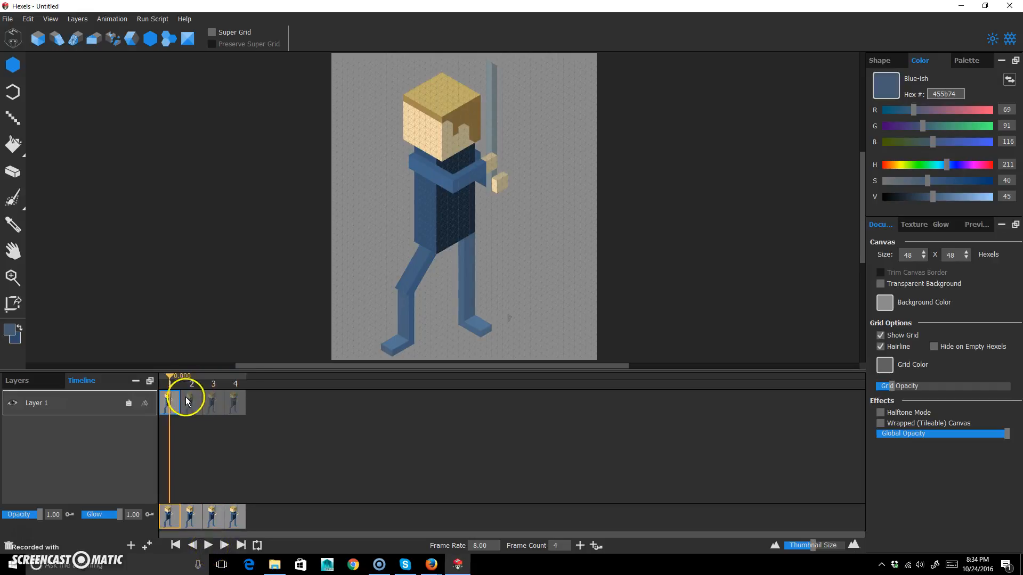
drag(210, 383, 240, 383)
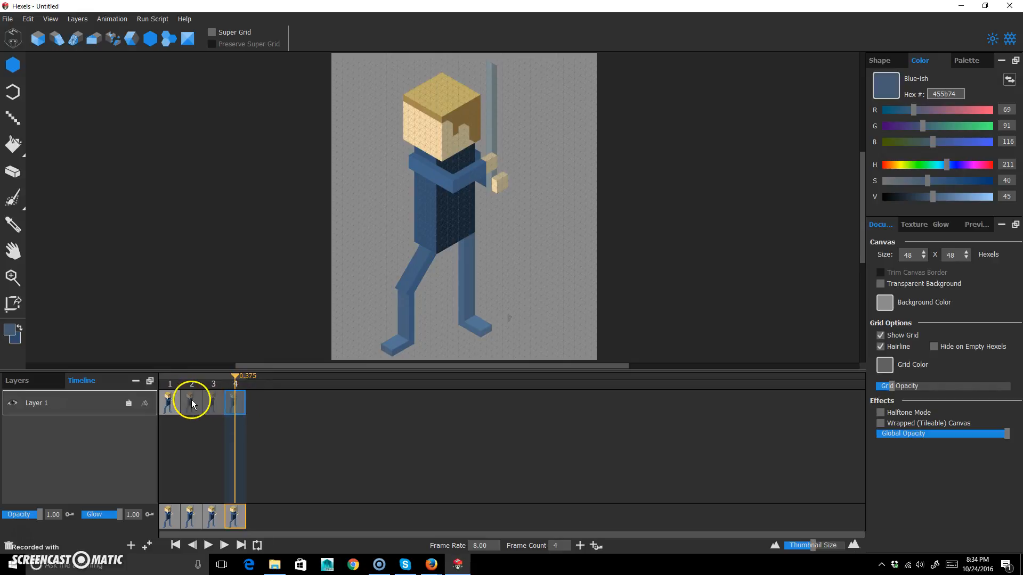
drag(232, 376, 212, 379)
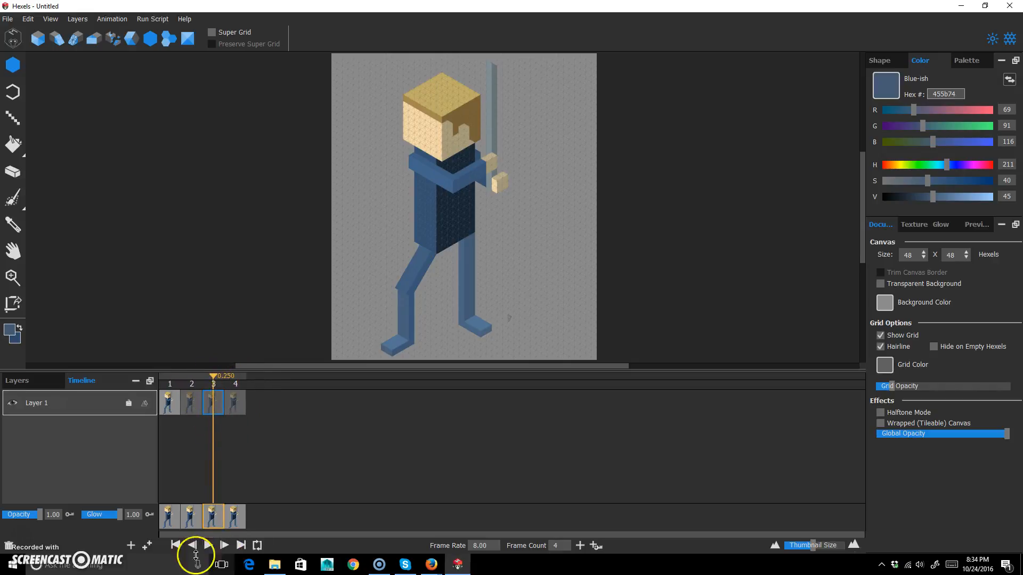
click(595, 545)
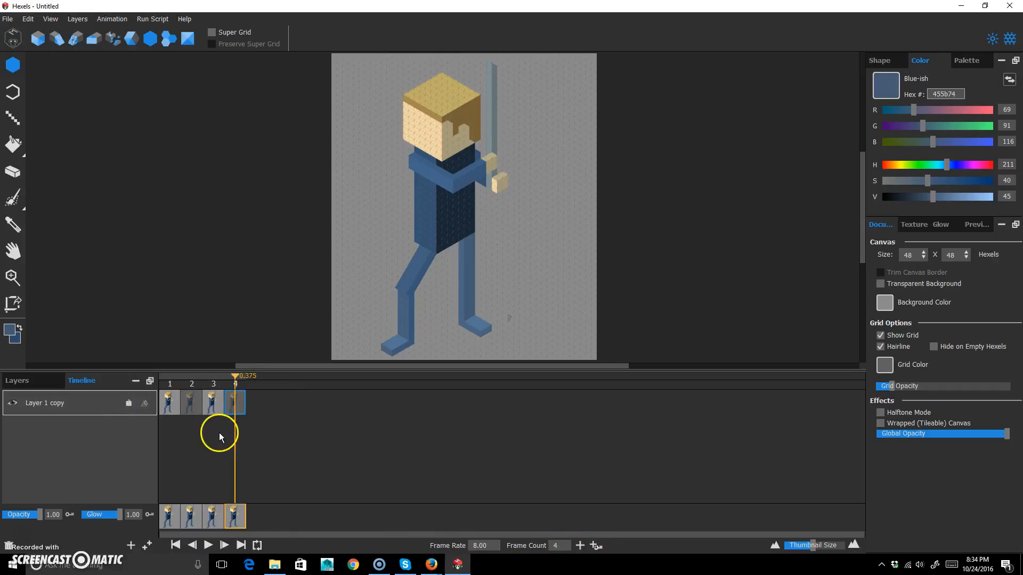
click(213, 401)
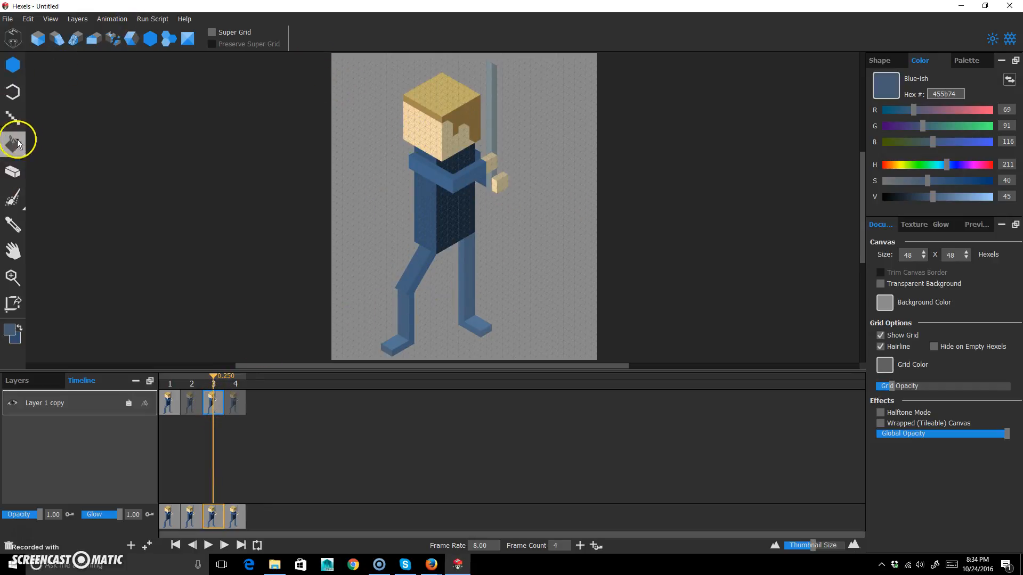
Step: On frame 3, select the torso, arms, head and sword with the Magic Wand and rectangular marquee and move them down about one hexel
drag(12, 200, 62, 199)
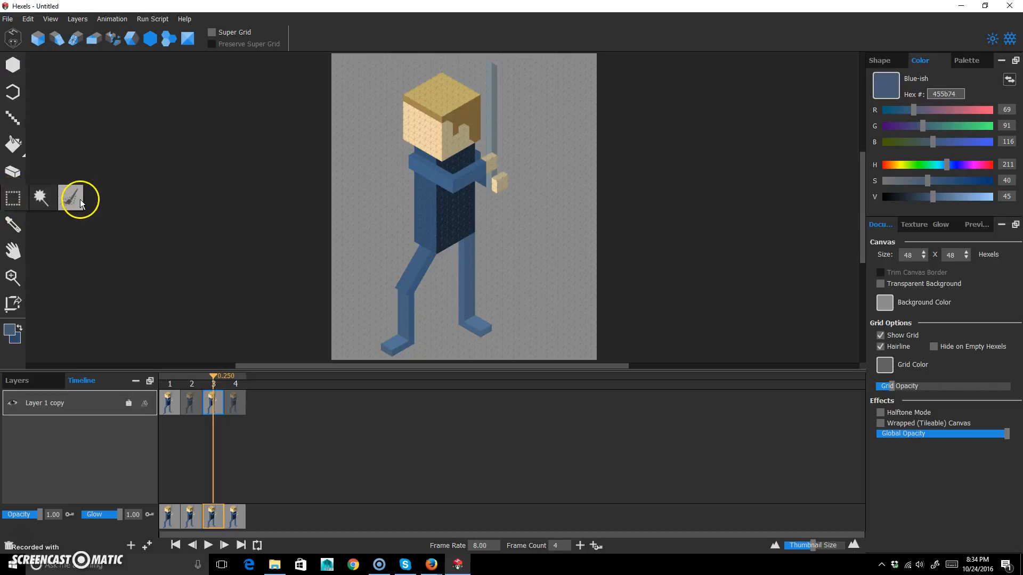
click(41, 200)
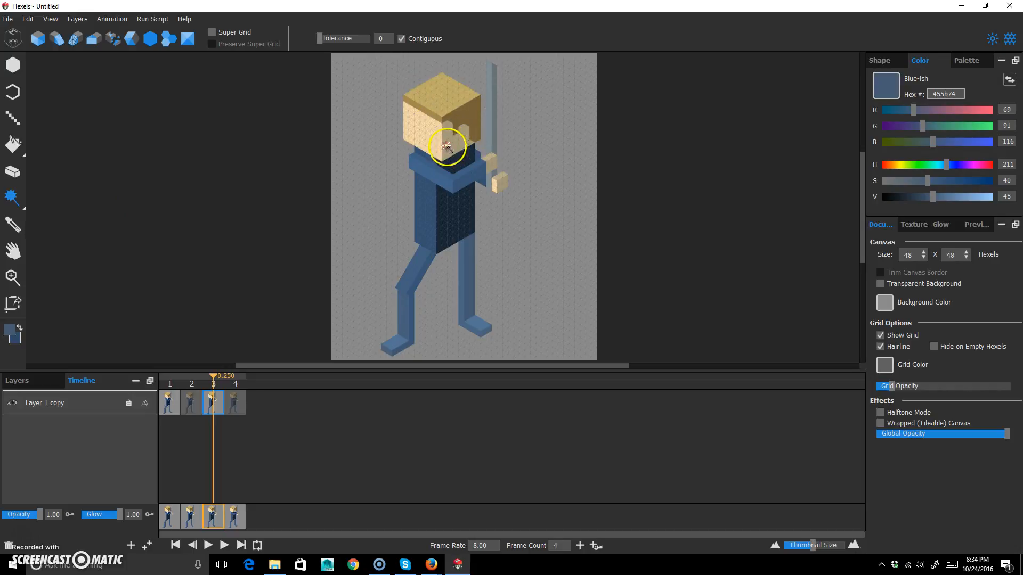
click(463, 228)
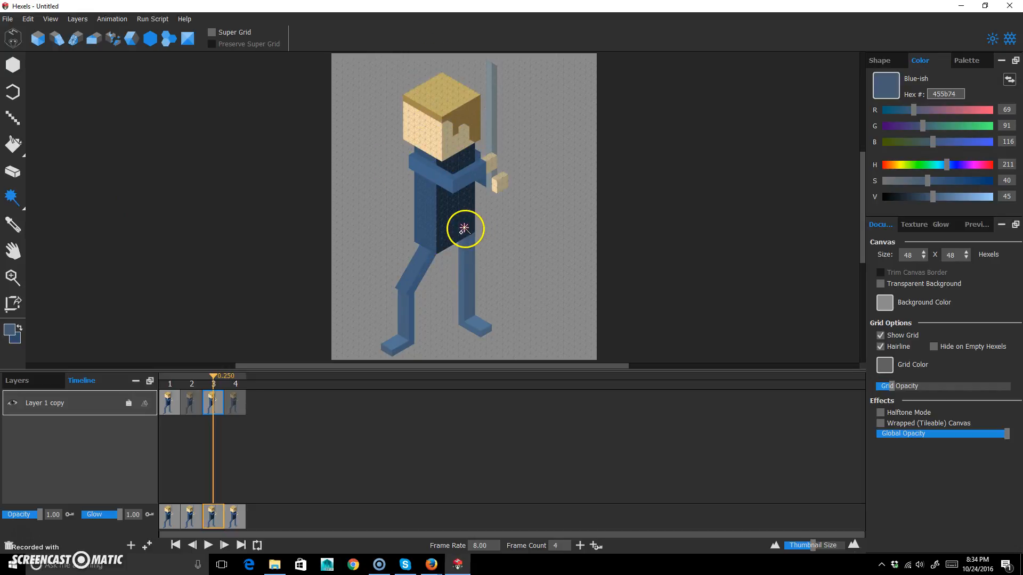
shift+click(430, 229)
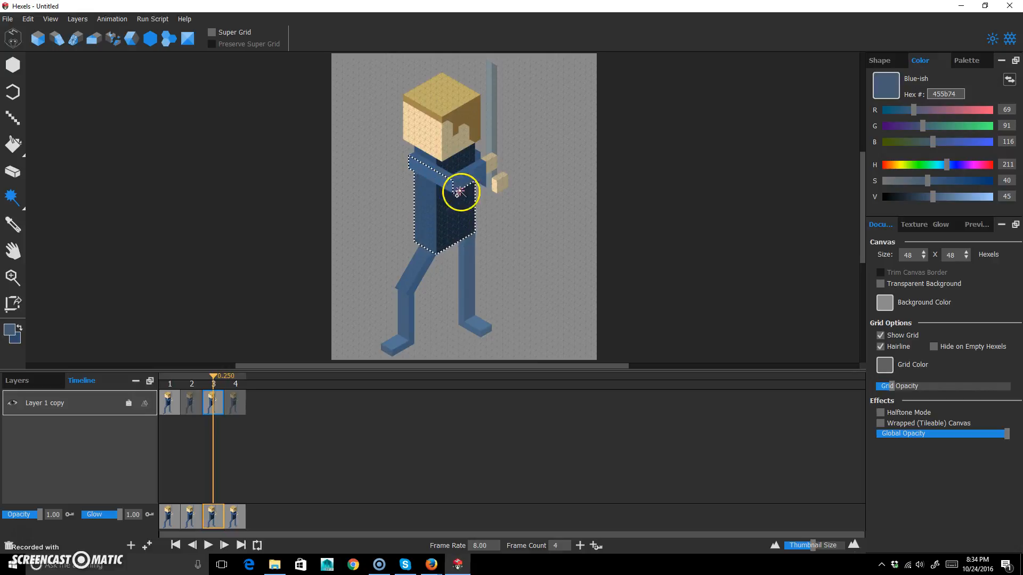
shift+click(491, 181)
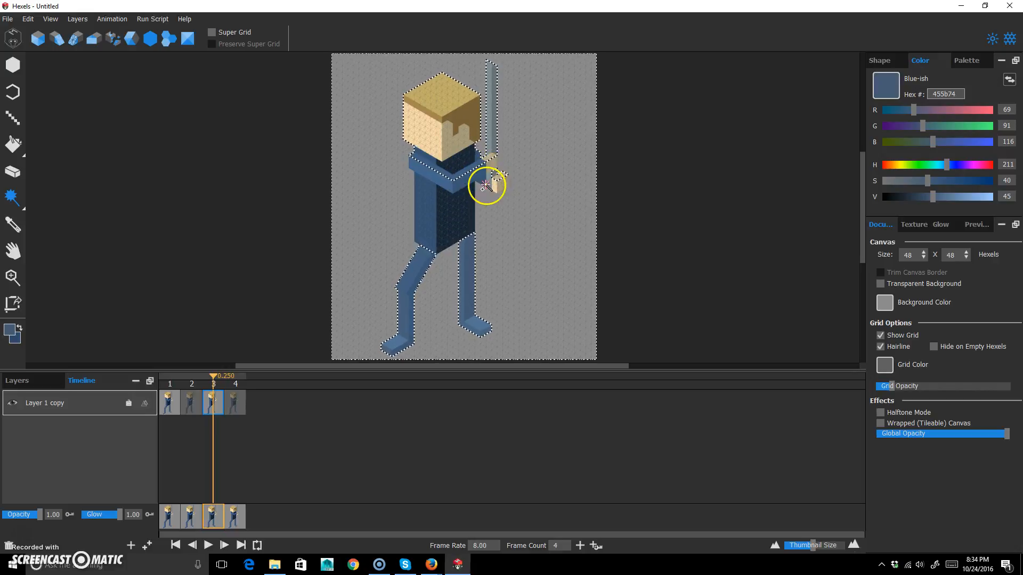
key(ctrl+z)
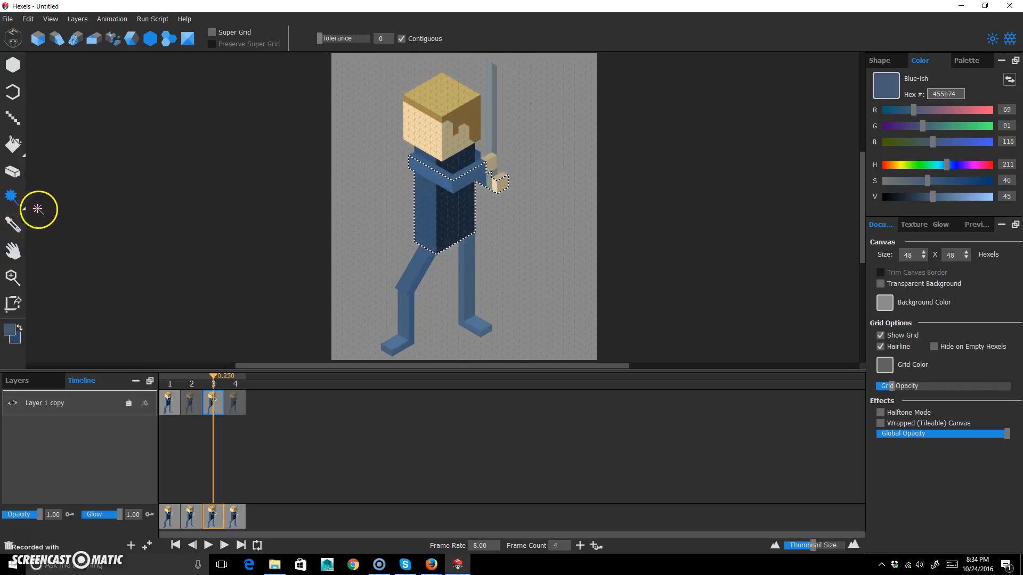
click(17, 206)
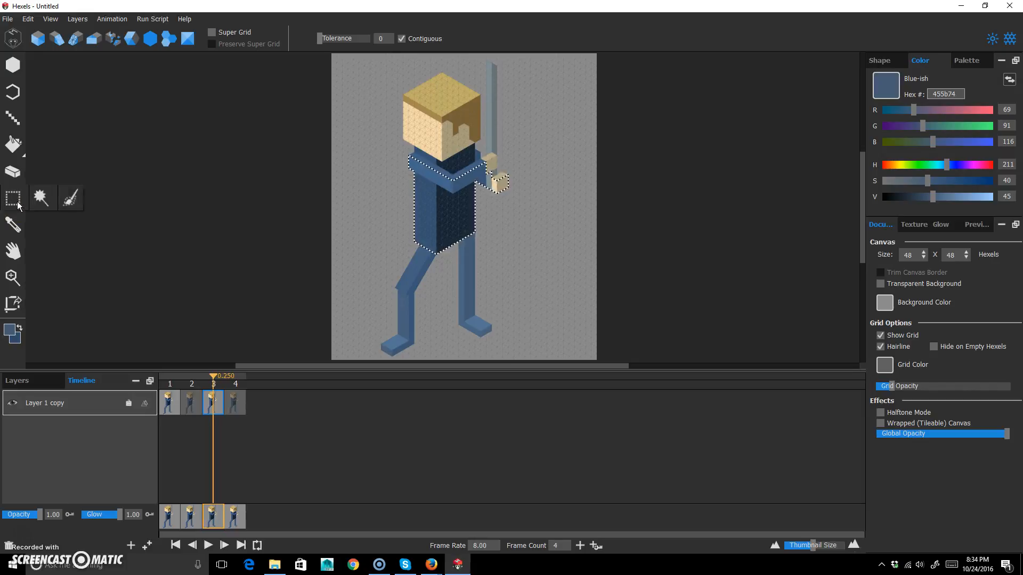
click(17, 206)
drag(383, 212, 568, 50)
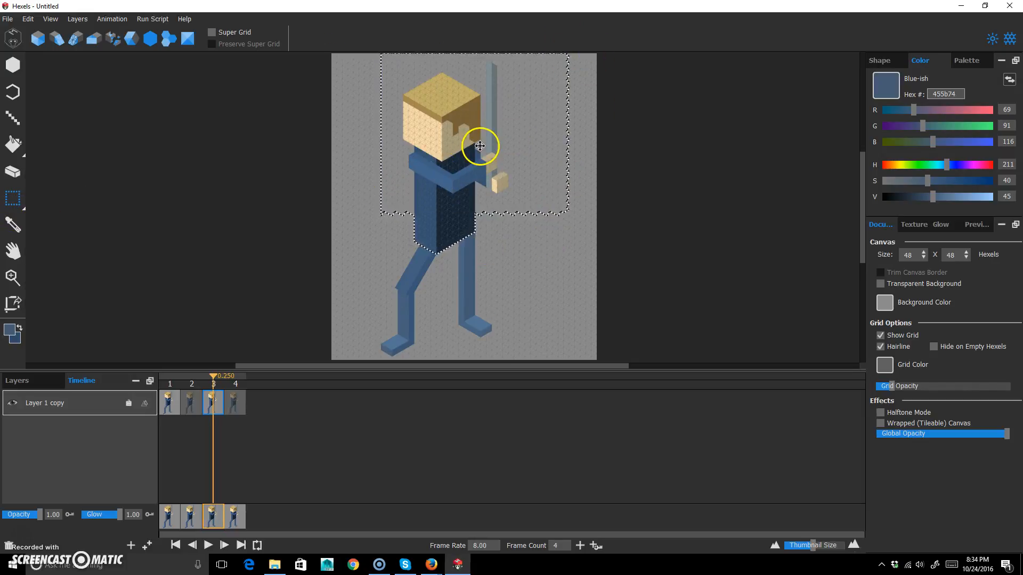
drag(431, 201, 427, 211)
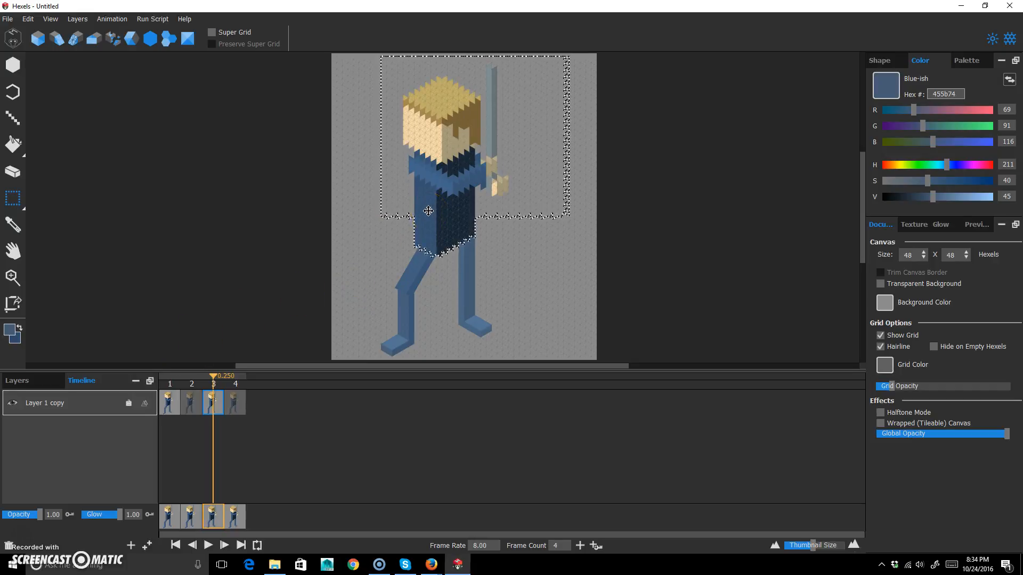
click(464, 278)
key(Down)
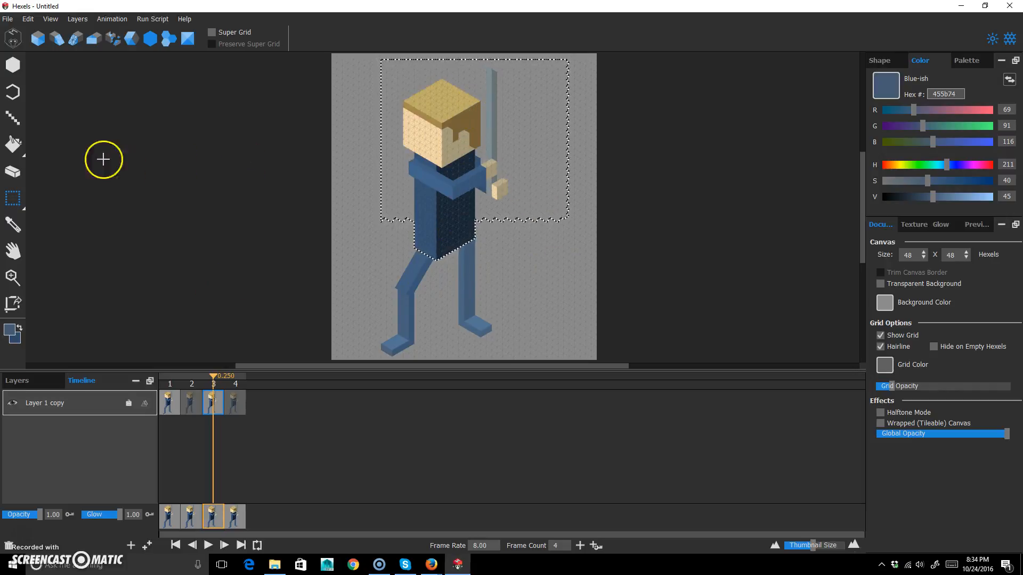
click(435, 100)
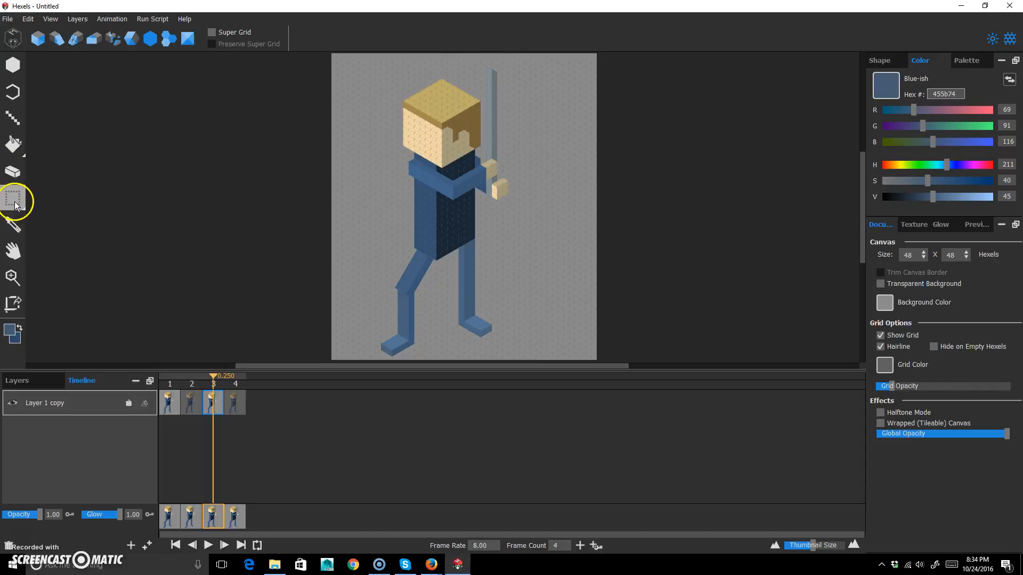
Step: Select only the head with the Magic Wand, move it down about one more hexel, and scrub through the frames to check the motion
click(41, 199)
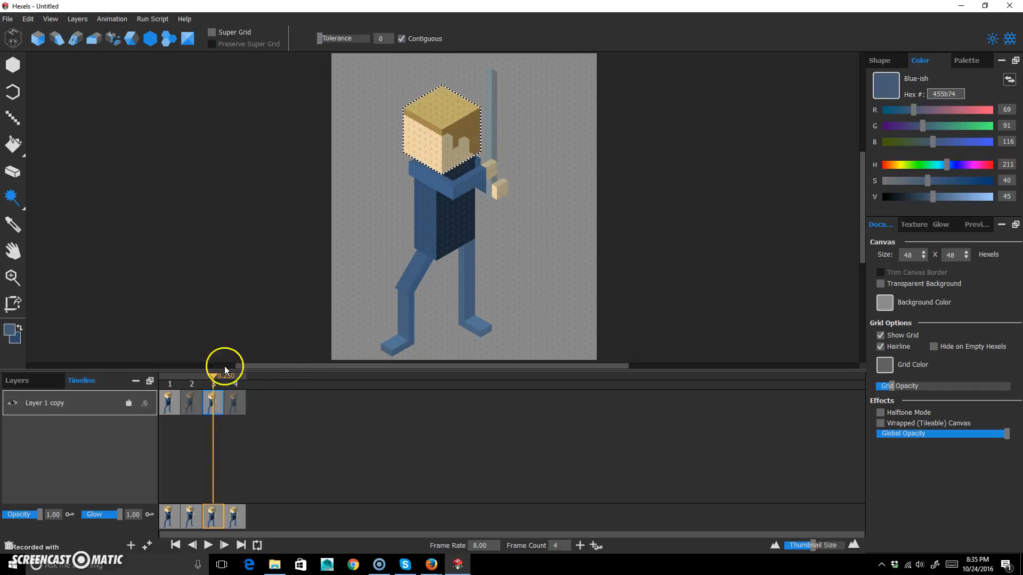
mouse_move(213, 375)
mouse_down()
mouse_move(155, 376)
mouse_move(225, 372)
mouse_up()
drag(163, 375, 260, 373)
drag(158, 376, 246, 379)
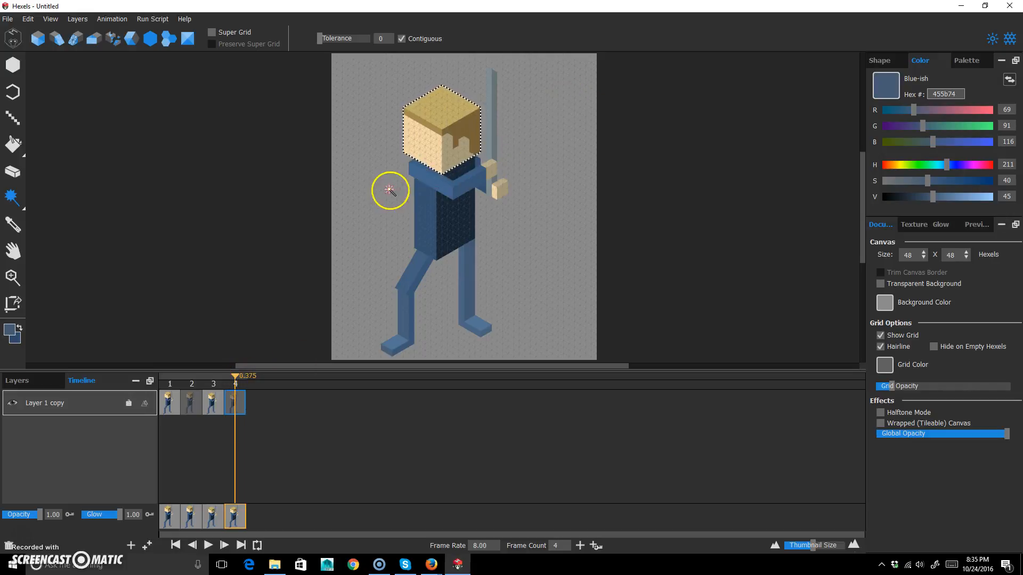
Step: On frame 3, select the arms, hands and sword with the Magic Wand and nudge them up about one hexel
click(216, 396)
click(434, 176)
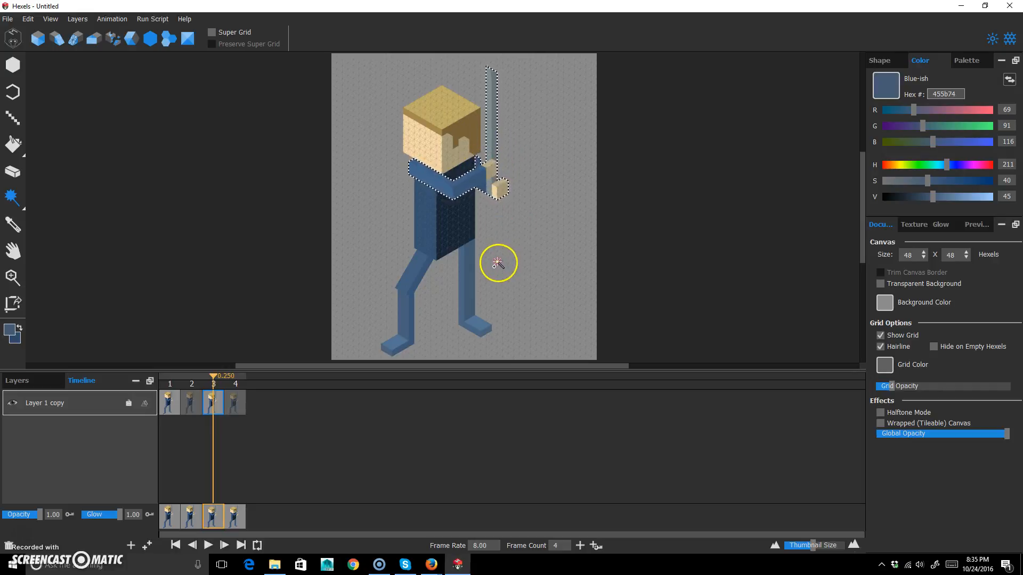
key(Up)
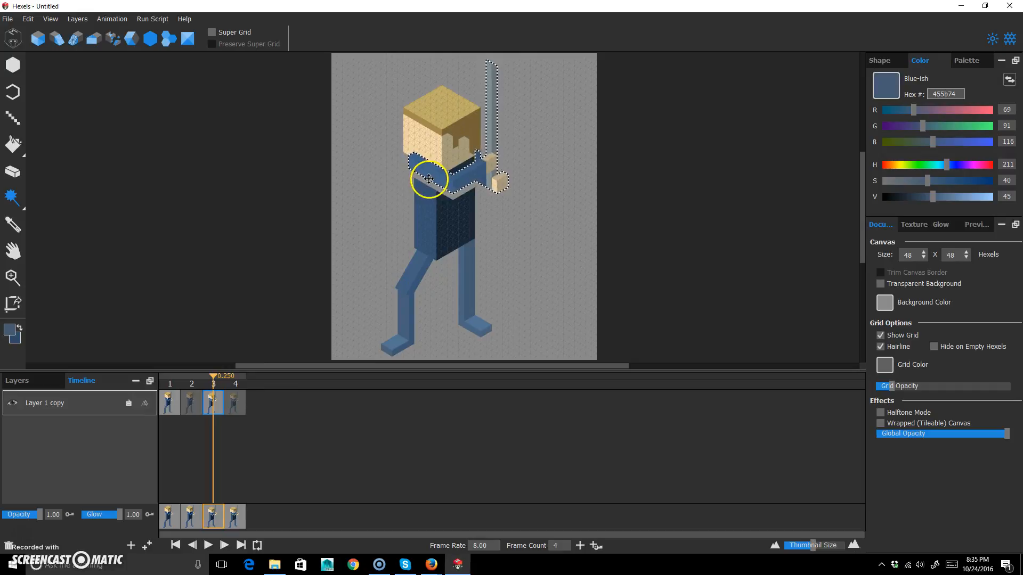
Step: Paint the gaps beneath the raised arms with sampled torso colours, dark blue 142130 for the shaded face and 304b6b for the lighter face
click(22, 67)
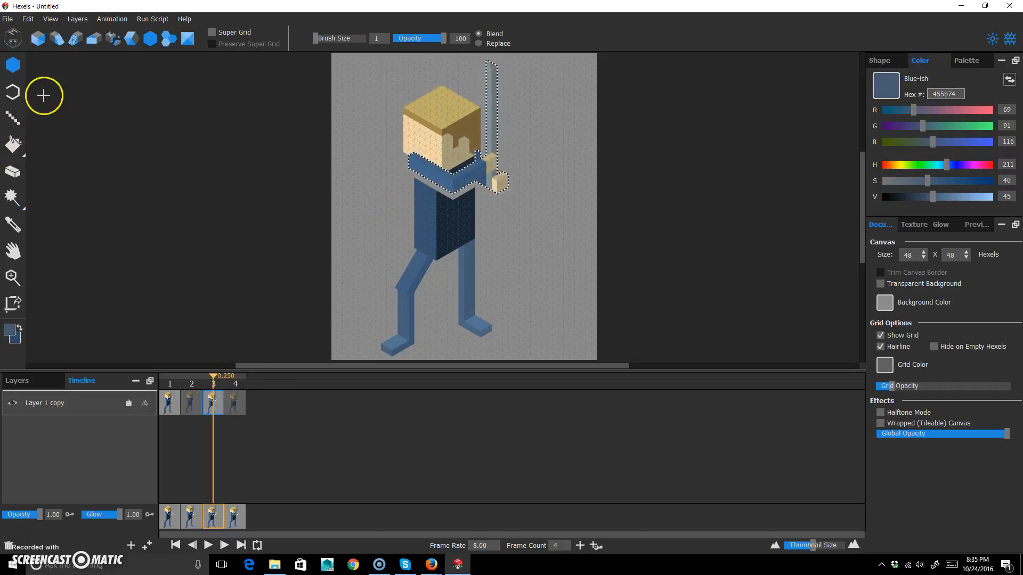
alt+click(452, 225)
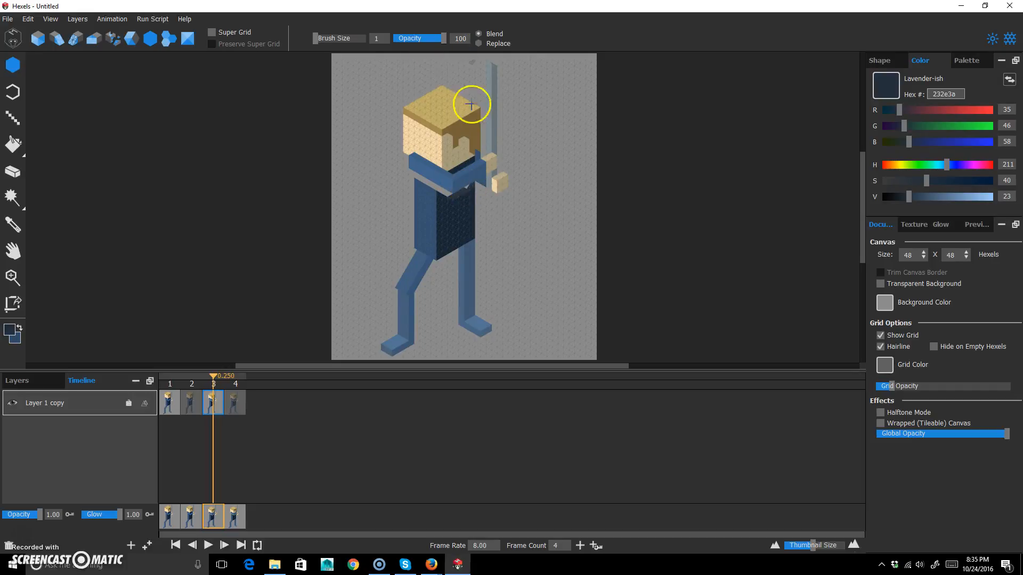
alt+click(456, 224)
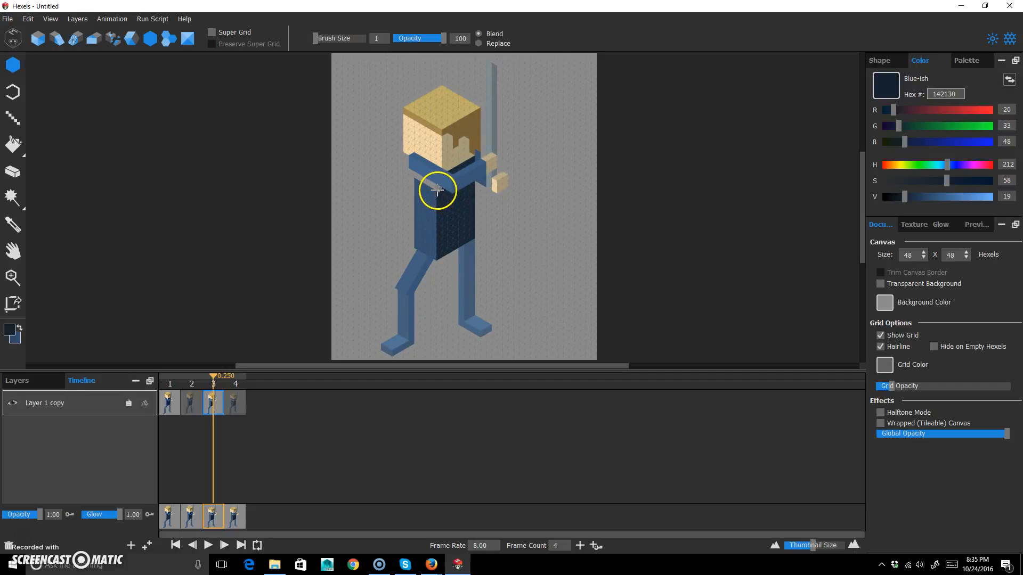
alt+click(416, 211)
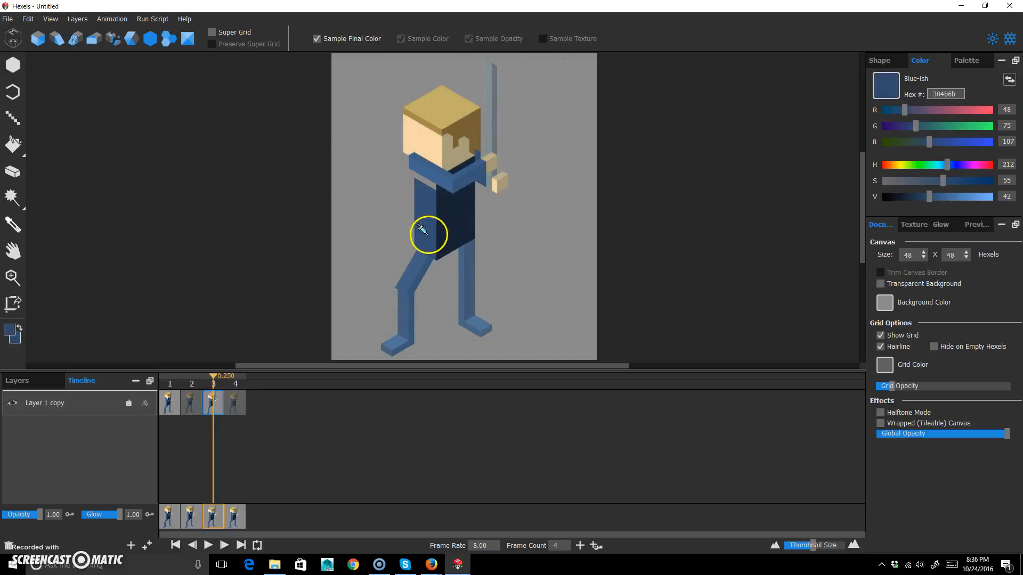
click(415, 174)
click(436, 187)
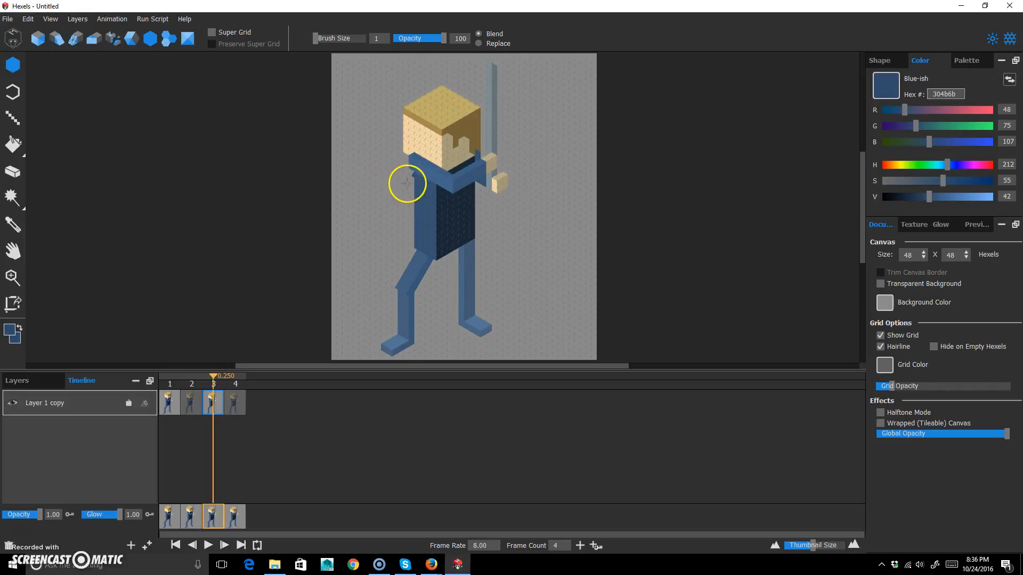
Step: Erase the stray hexels around the shoulder and repaint the hair's lower corner behind the face with the sampled brown 705a31
key(e)
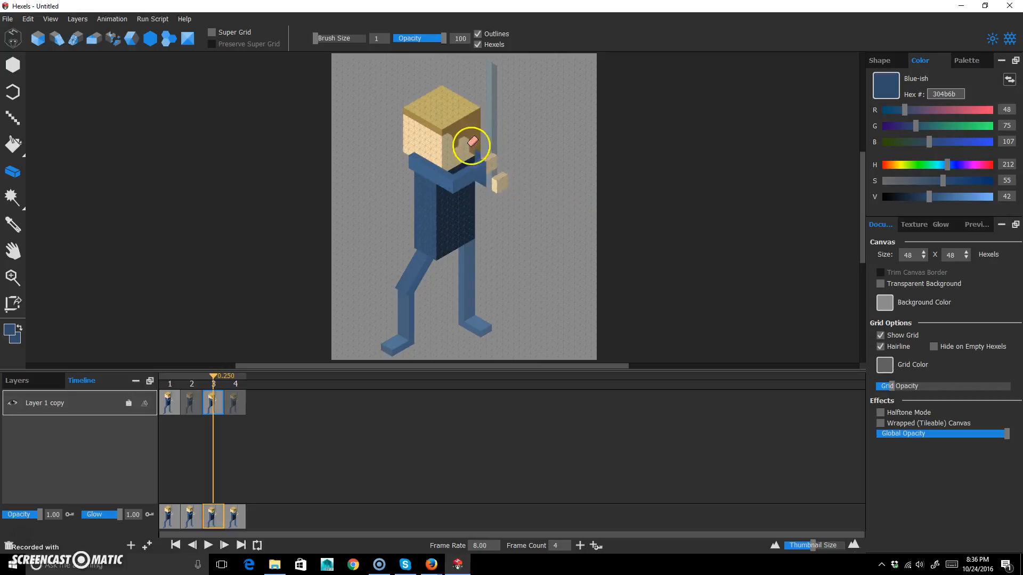
key(i)
click(469, 120)
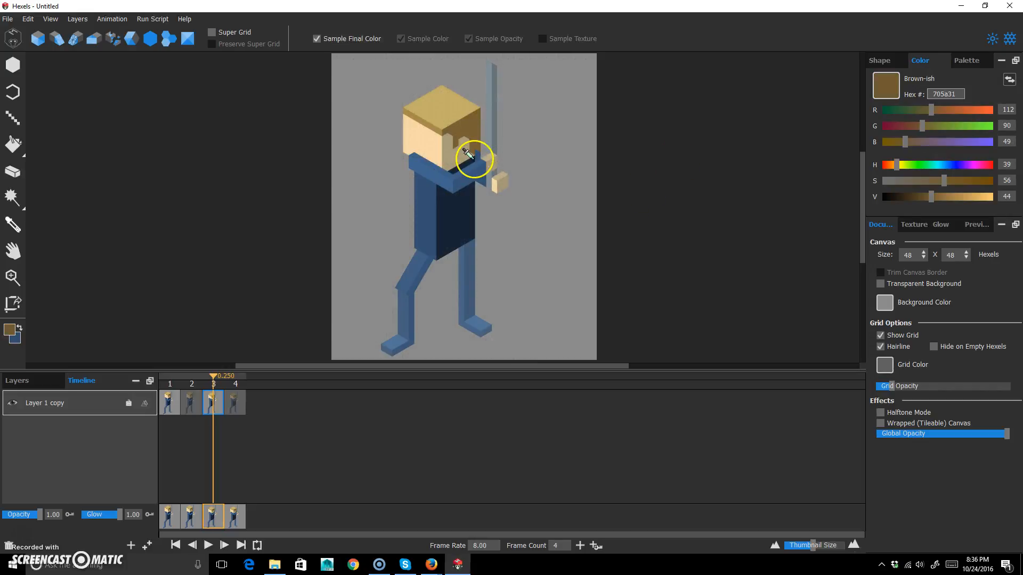
key(b)
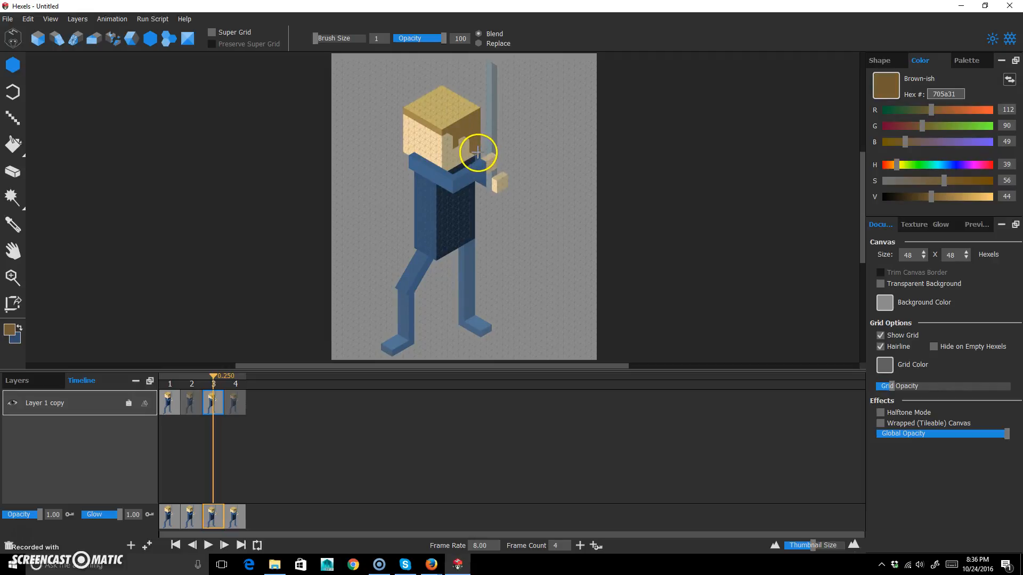
click(477, 152)
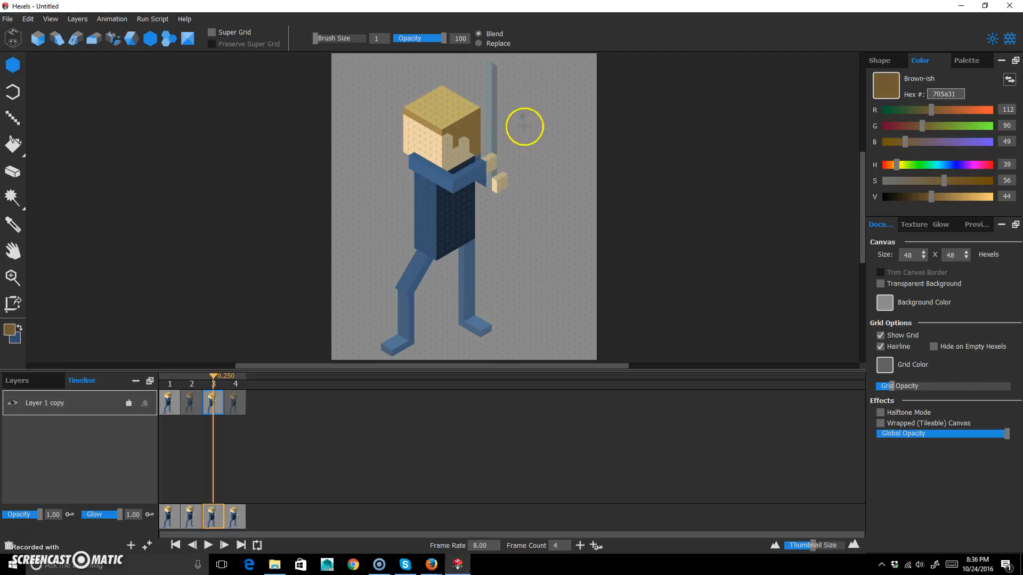
Step: Check the motion across the existing frames and add a duplicate keyframe after frame 4 as frame 5
drag(206, 374, 145, 377)
click(237, 375)
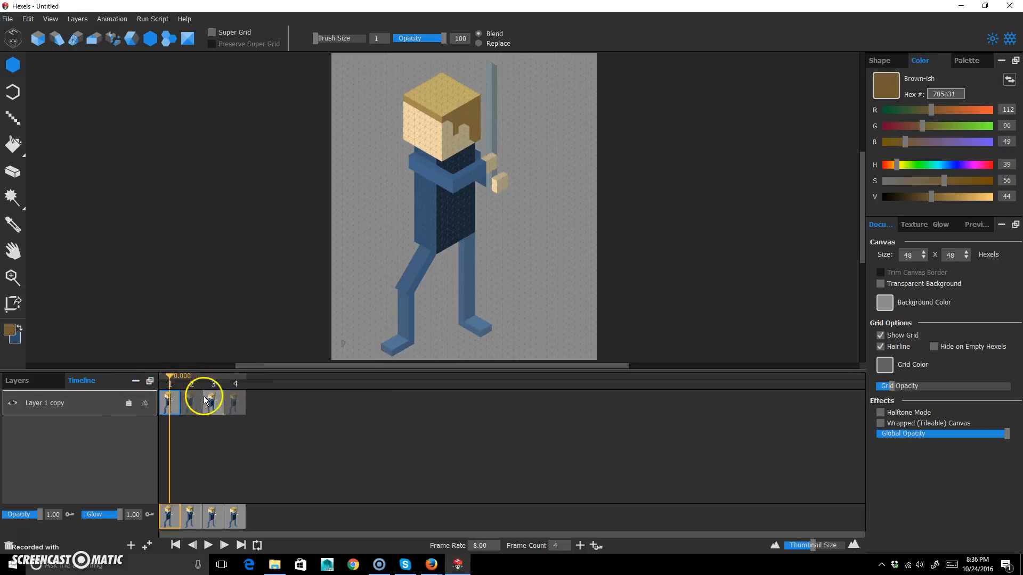
click(228, 395)
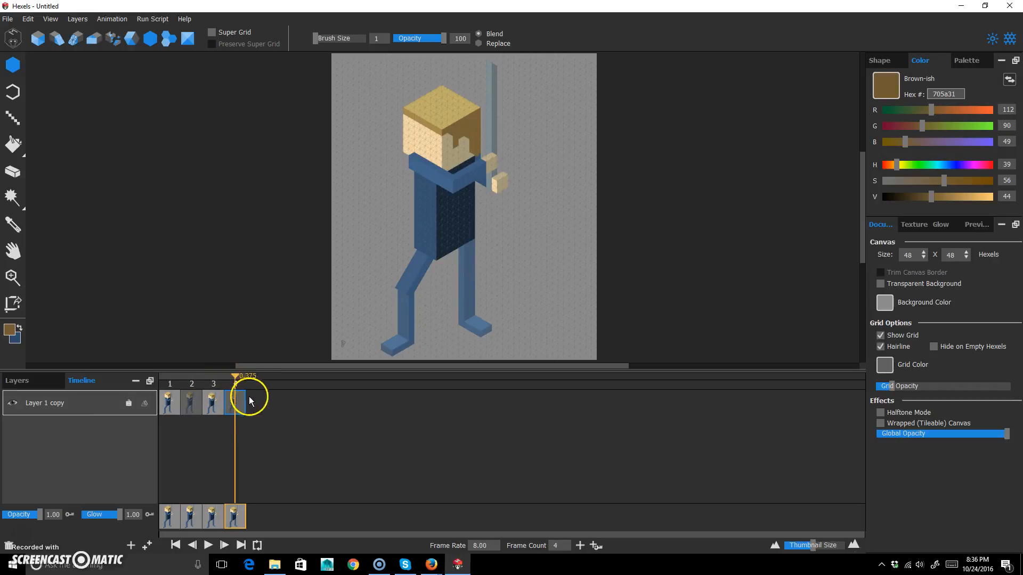
click(595, 544)
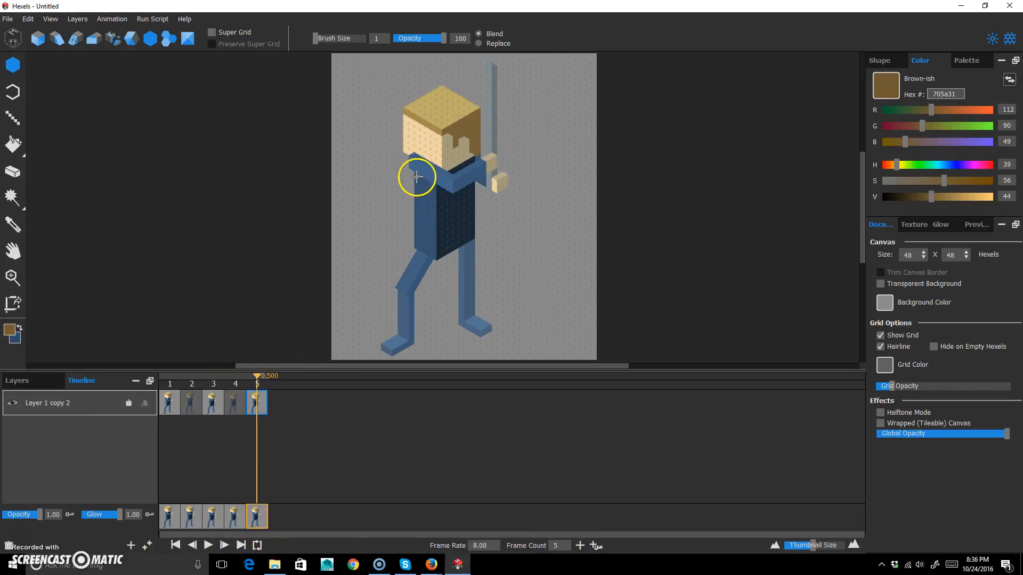
Step: On frame 5, select the torso, head, arms and sword, nudge them down about one hexel, and scrub through the frames
click(12, 195)
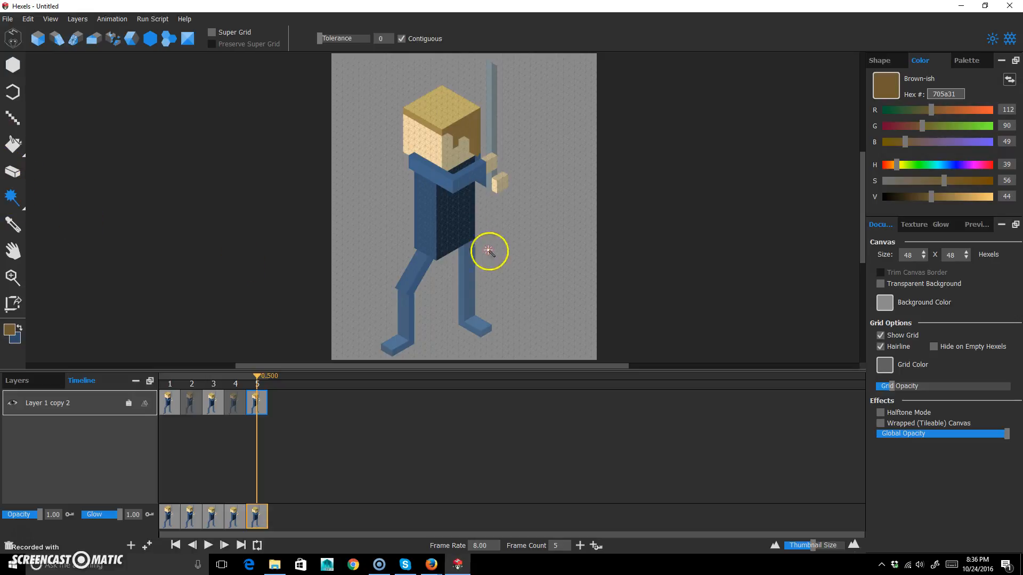
click(423, 219)
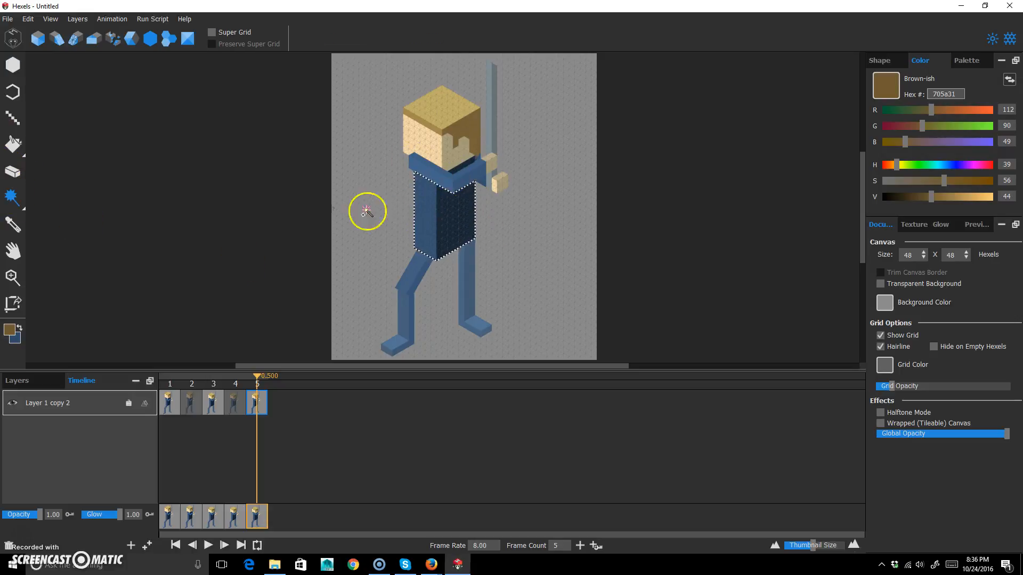
click(12, 198)
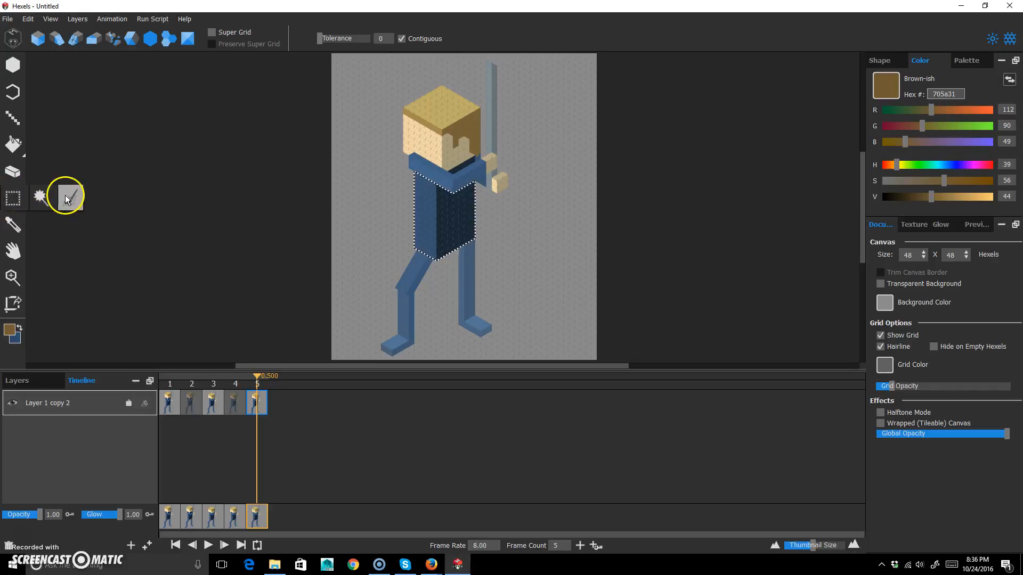
click(10, 200)
drag(361, 231, 539, 30)
key(Down)
key(Down)
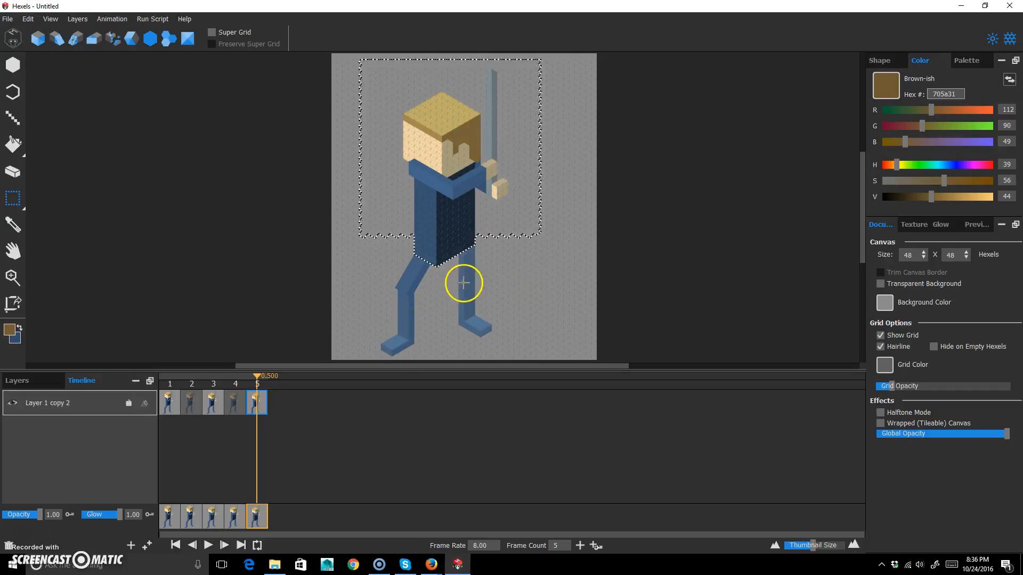
drag(251, 377, 187, 384)
Step: On frame 3, select the whole bent leg with rectangle and brush selection and shift it about one hexel up and outward from the body
click(212, 383)
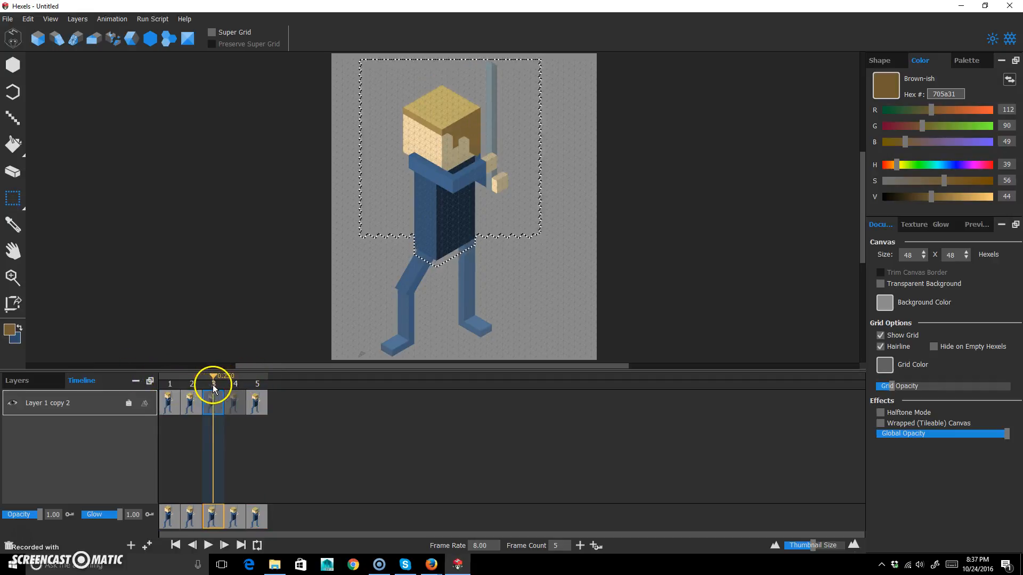
click(362, 263)
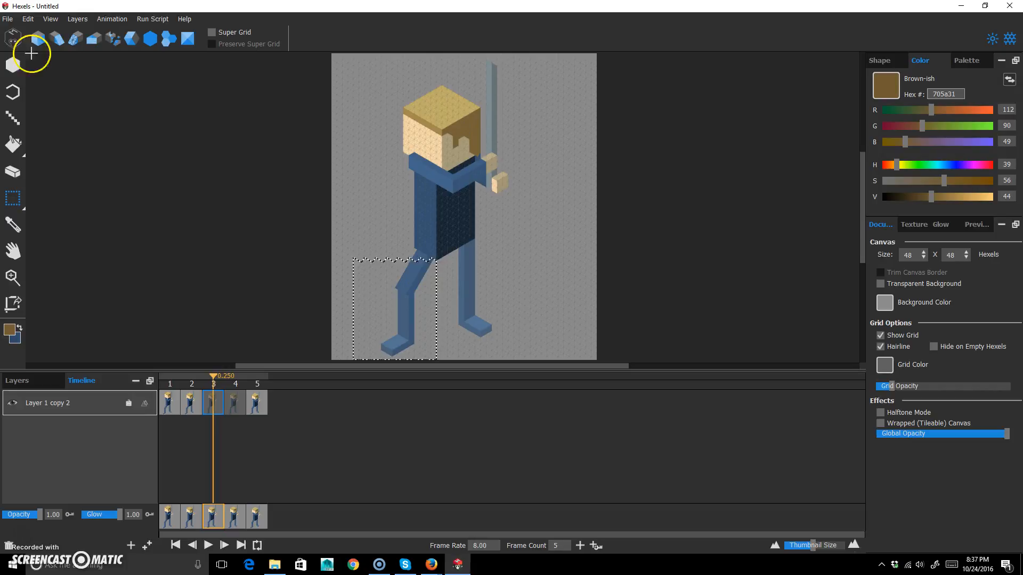
drag(18, 202, 71, 193)
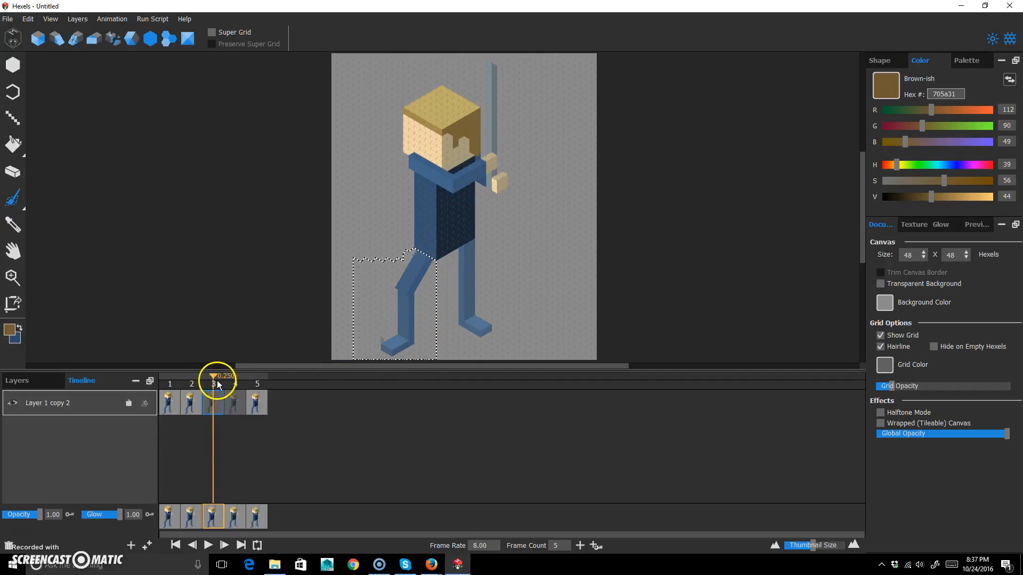
drag(209, 376, 212, 410)
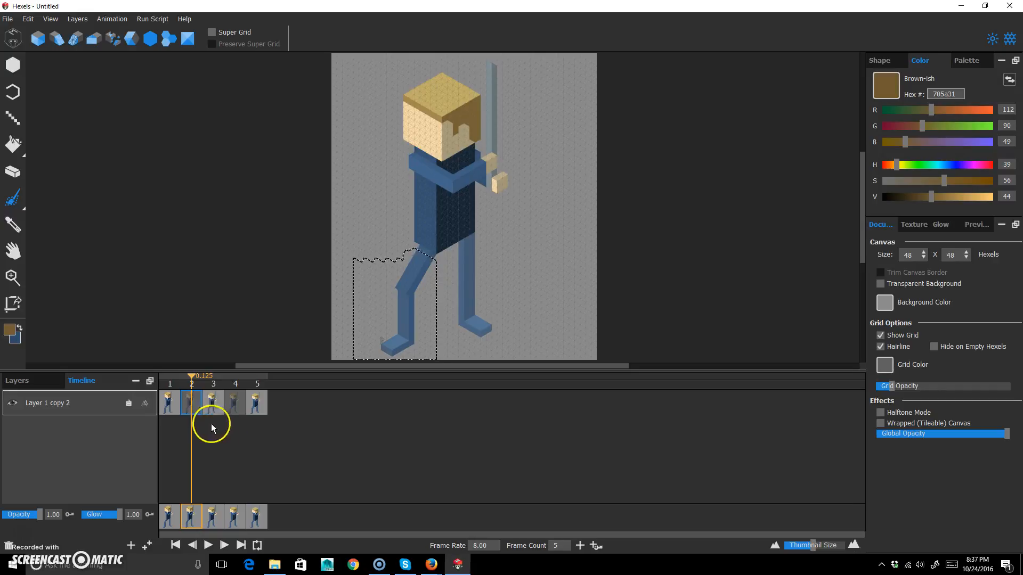
click(212, 378)
mouse_move(213, 376)
mouse_down()
mouse_move(185, 374)
mouse_move(212, 374)
mouse_up()
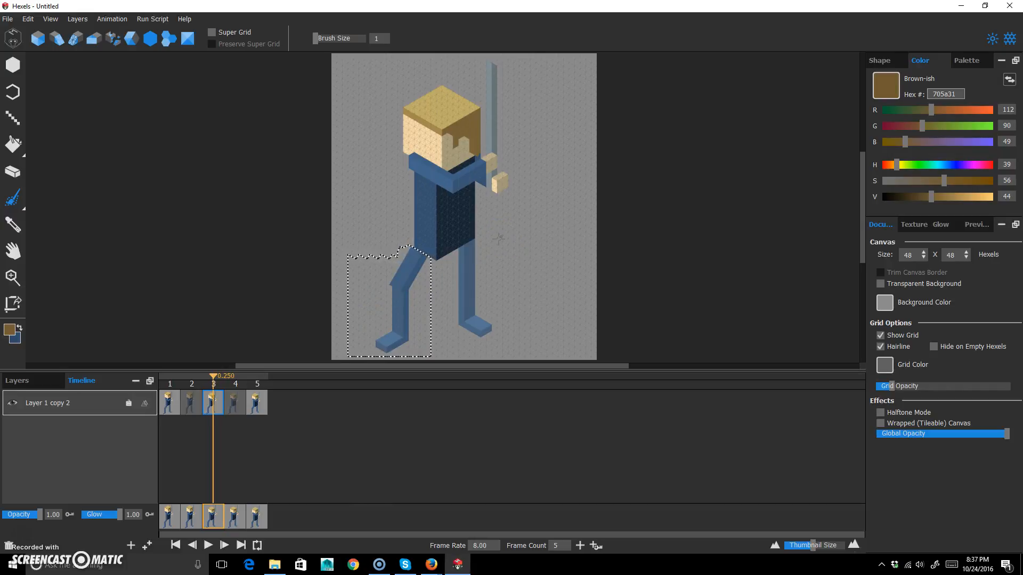
Step: Select the bent leg's shin and foot on frame 3, nudge them right about one hexel, deselect, and compare with the neighbouring frames
mouse_move(209, 375)
mouse_down()
mouse_move(184, 376)
mouse_move(223, 376)
mouse_up()
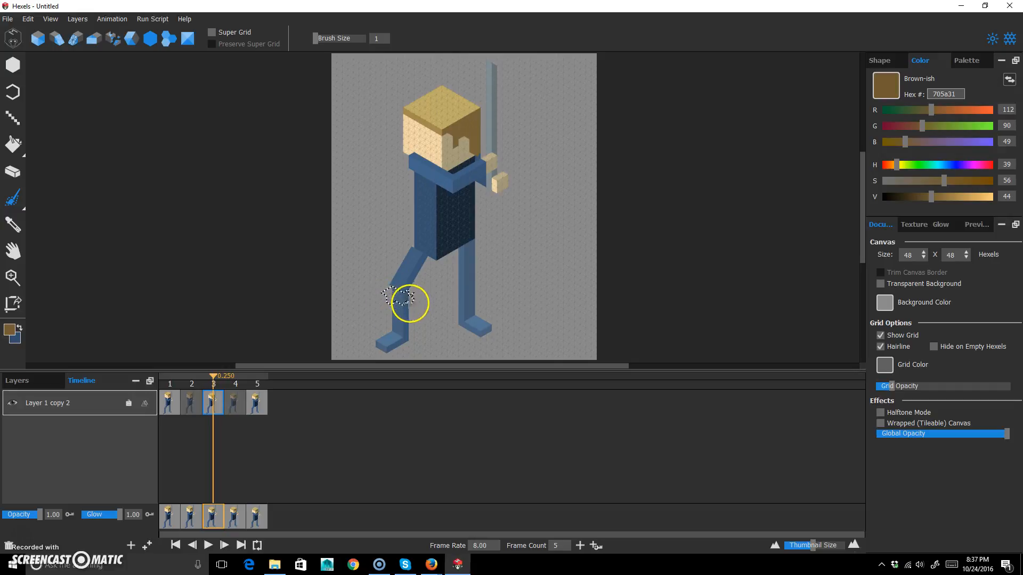
drag(21, 199, 57, 197)
drag(359, 354, 376, 322)
key(Right)
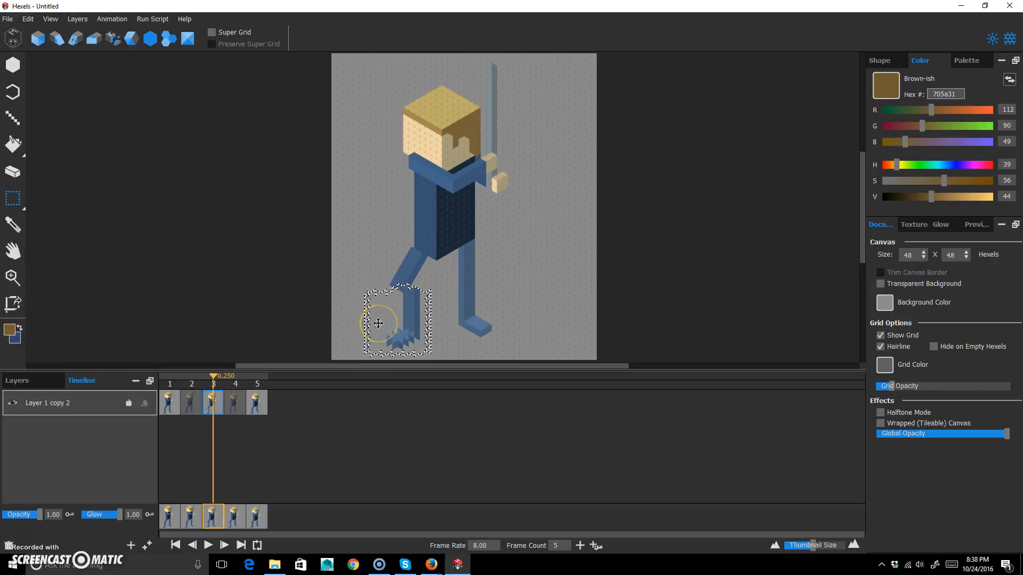
click(459, 314)
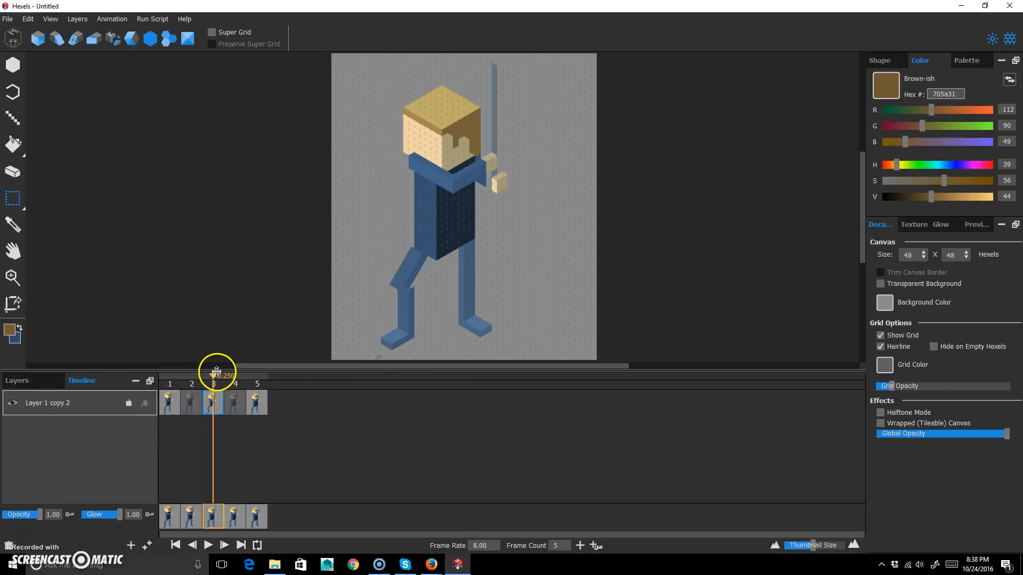
key(Left)
key(Left)
key(Right)
key(Right)
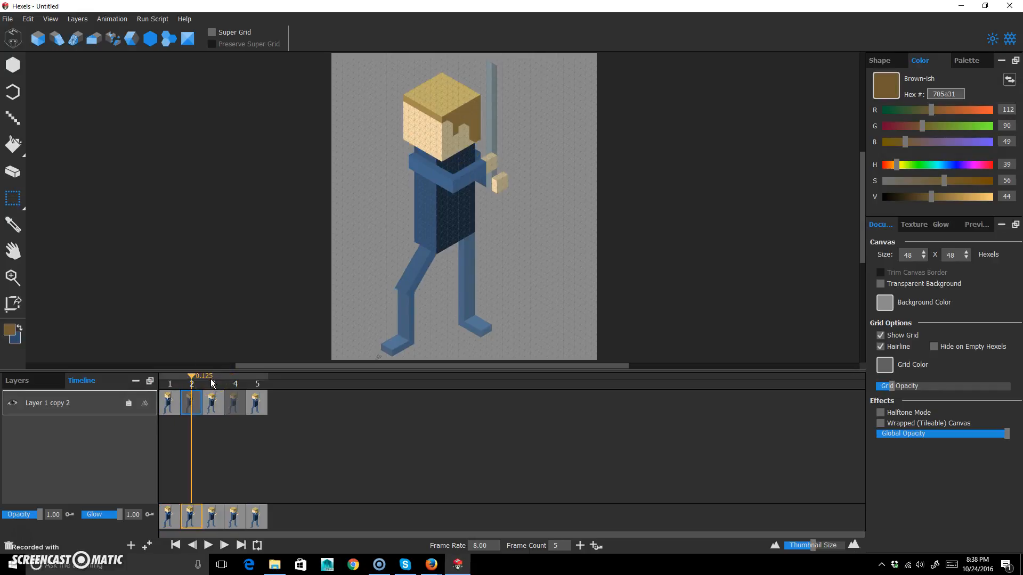
key(Left)
key(Right)
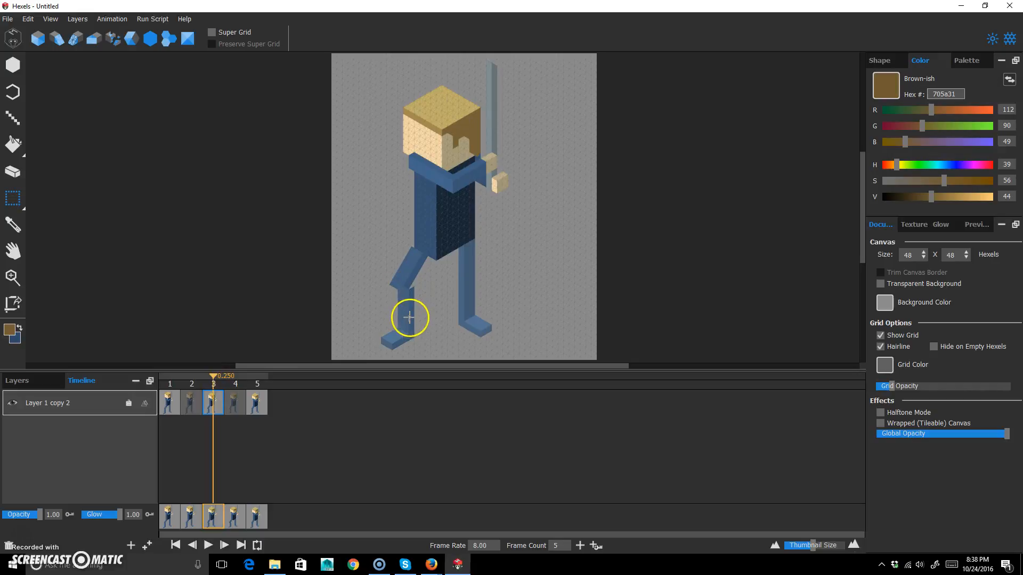
Step: Select the bent leg's foot on frame 3, nudge it down about one hexel, compare it with frame 1, and clear the selection
drag(366, 358, 396, 361)
mouse_move(212, 373)
mouse_down()
mouse_move(165, 380)
mouse_move(244, 374)
mouse_move(212, 373)
mouse_up()
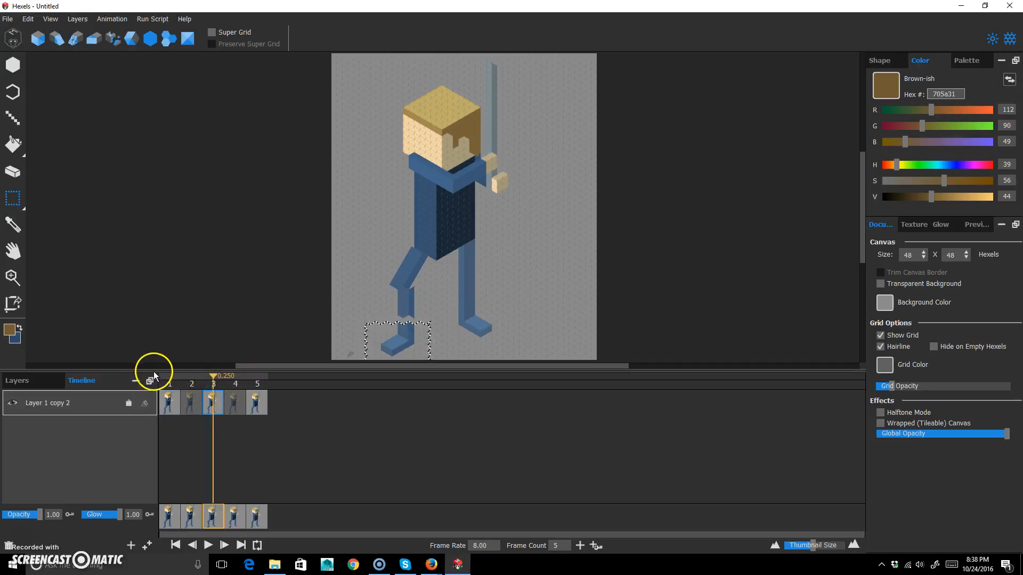
click(174, 397)
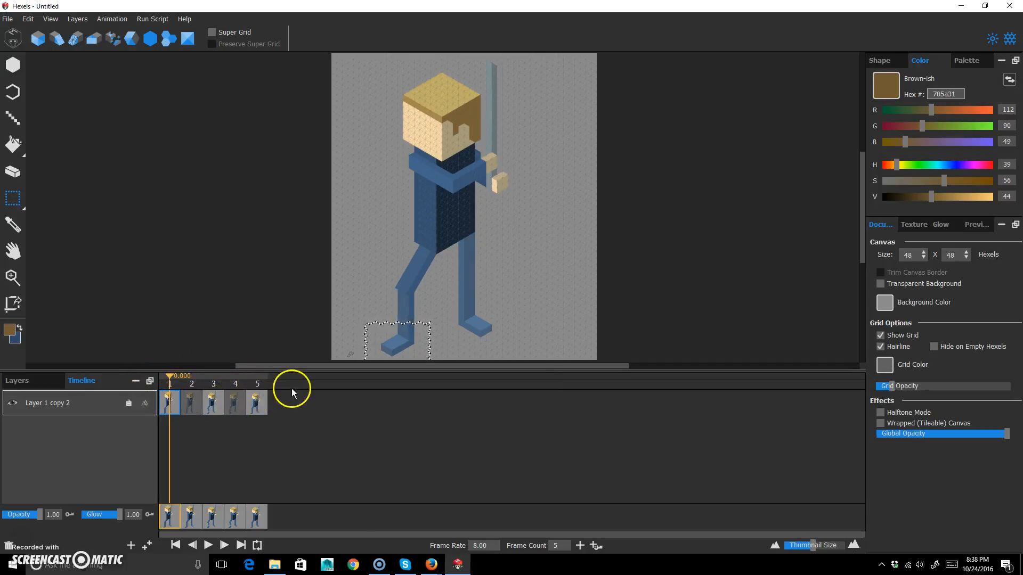
key(Right)
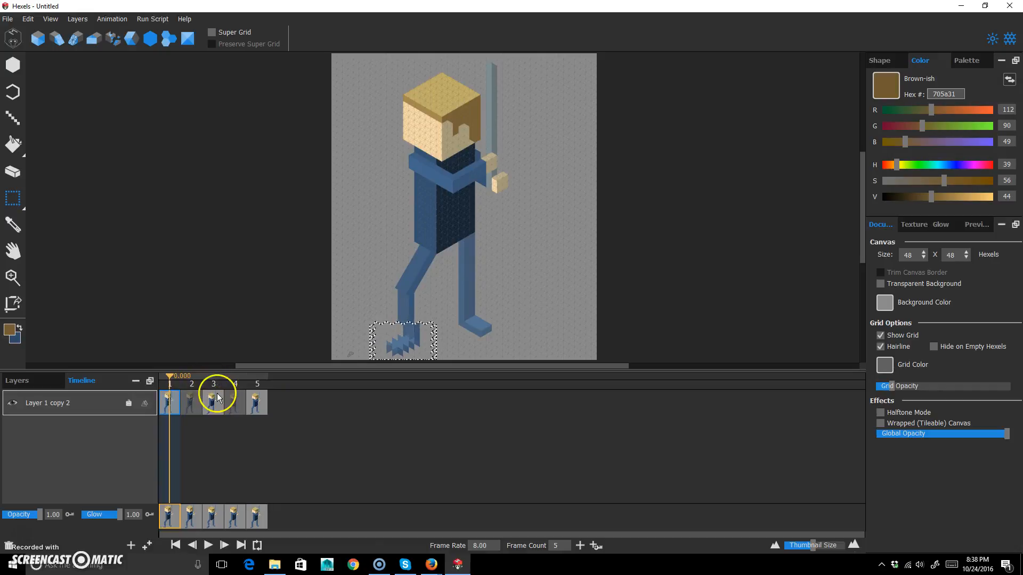
key(Left)
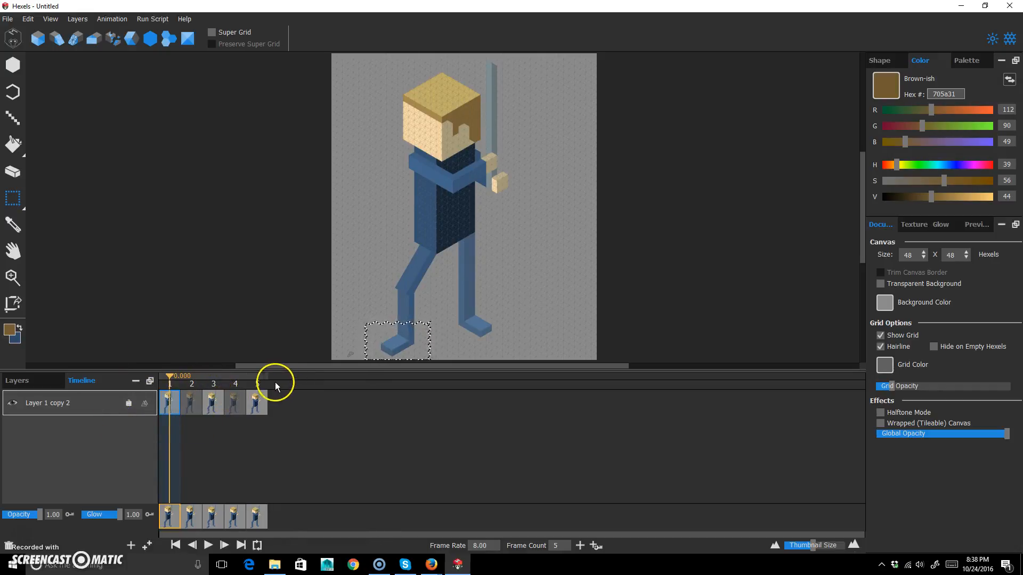
key(ctrl+d)
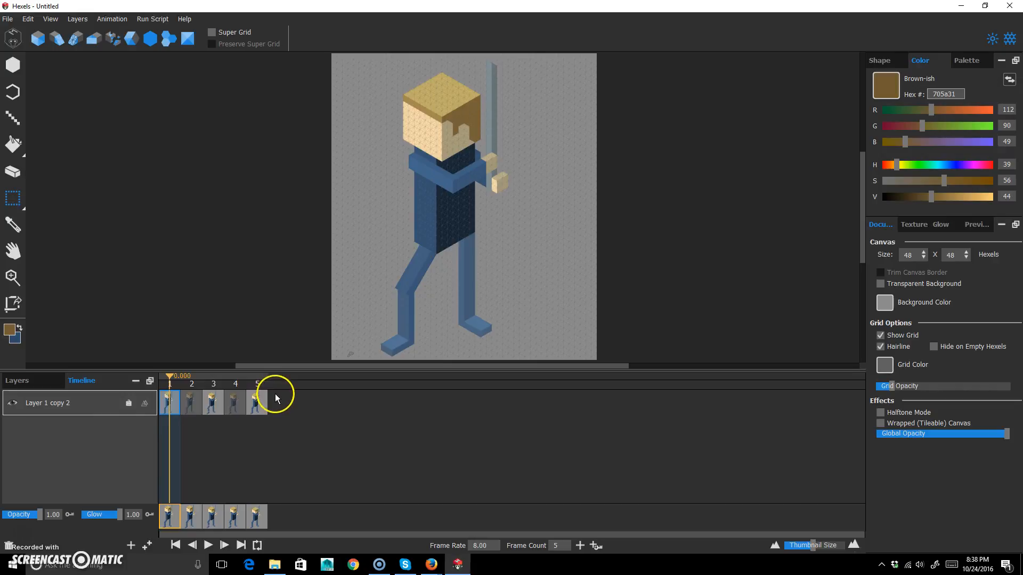
mouse_move(170, 378)
mouse_down()
mouse_move(207, 376)
mouse_move(145, 374)
mouse_move(219, 378)
mouse_move(166, 374)
mouse_up()
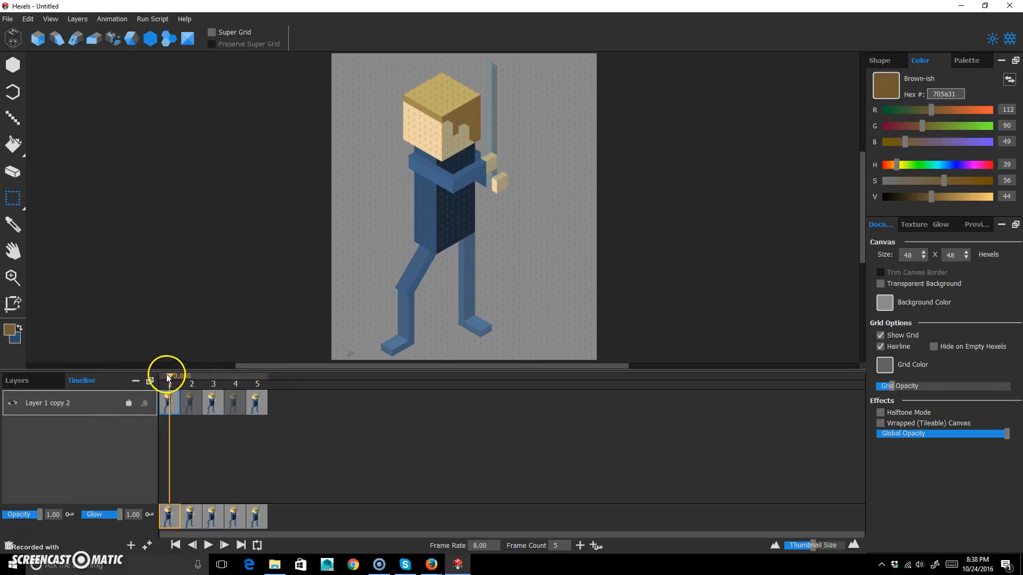
Step: On frame 3, brush-select the shin between knee and foot, nudge it left about one hexel, deselect, and check the motion
drag(241, 372, 213, 378)
drag(14, 205, 71, 199)
mouse_move(410, 292)
mouse_down()
mouse_move(410, 315)
mouse_move(393, 309)
mouse_move(411, 314)
mouse_move(392, 303)
mouse_move(414, 297)
mouse_move(403, 300)
mouse_move(409, 290)
mouse_move(409, 310)
mouse_move(411, 295)
mouse_move(446, 322)
mouse_move(435, 335)
mouse_up()
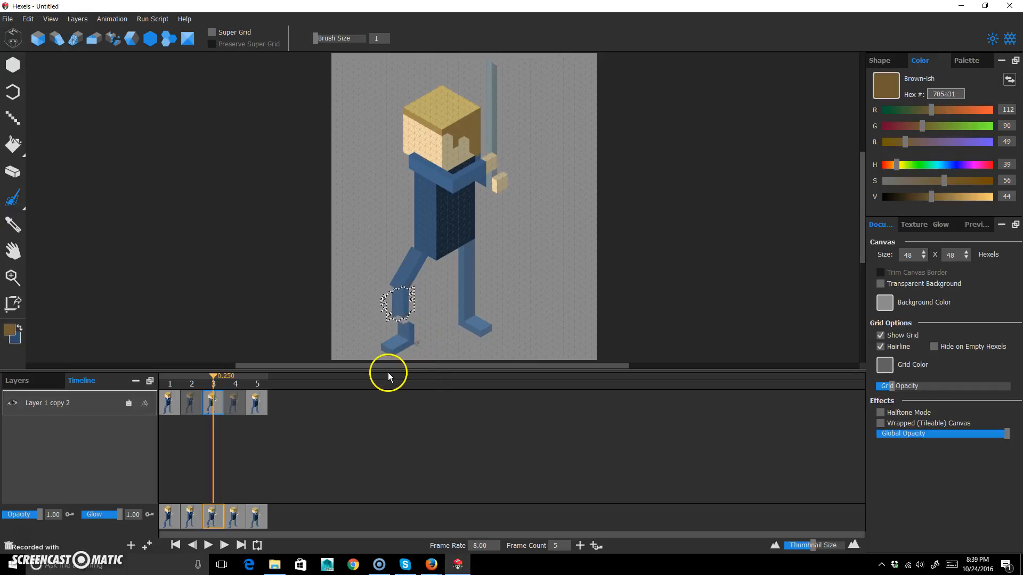
click(444, 269)
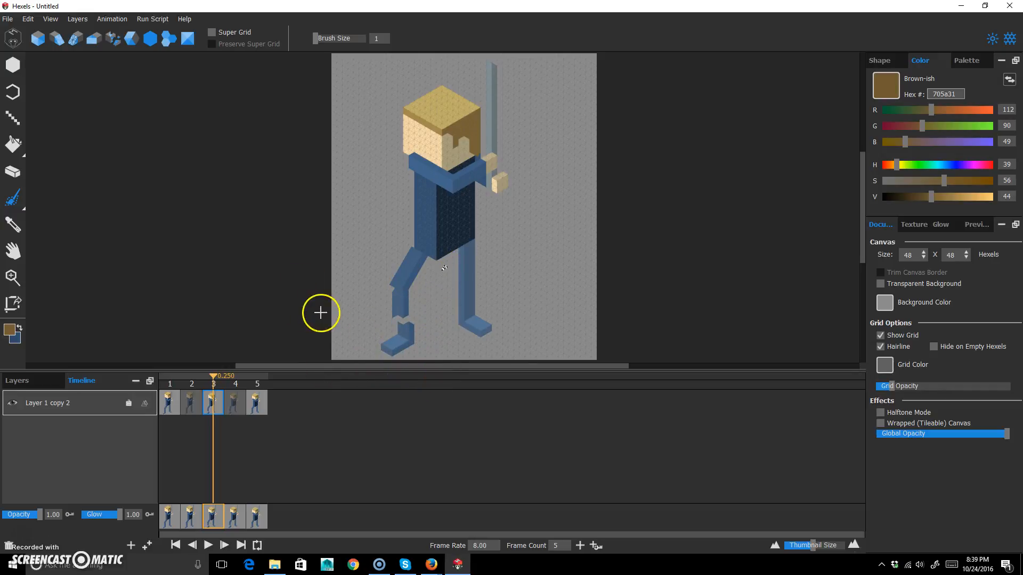
mouse_move(213, 376)
mouse_down()
mouse_move(189, 376)
mouse_move(224, 372)
mouse_up()
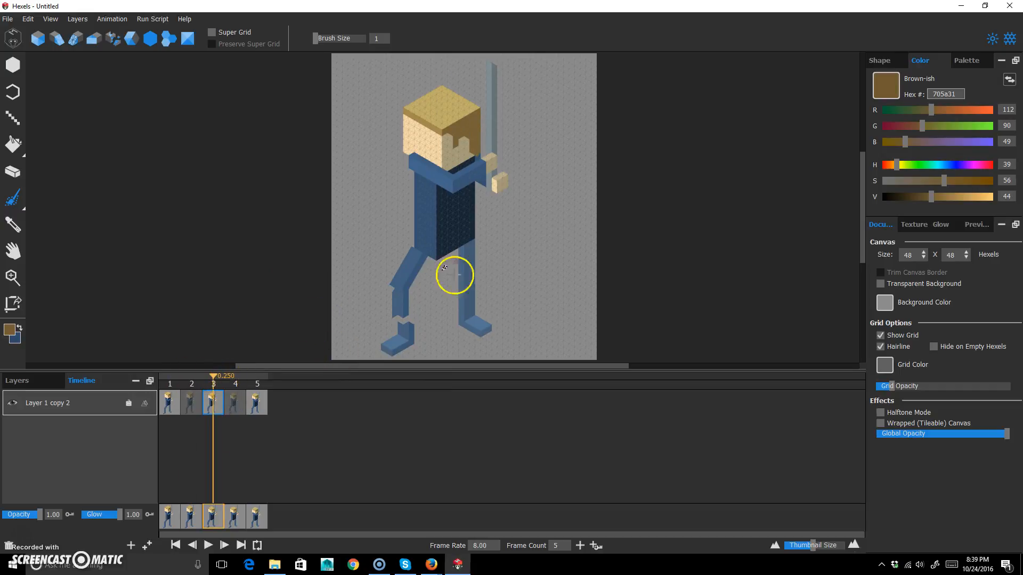
Step: Paint the gap between the shin and foot with sampled blues, 455b74 on the lighter side and 324f70 on the darker, and check the motion
scroll(444, 268, up, 2)
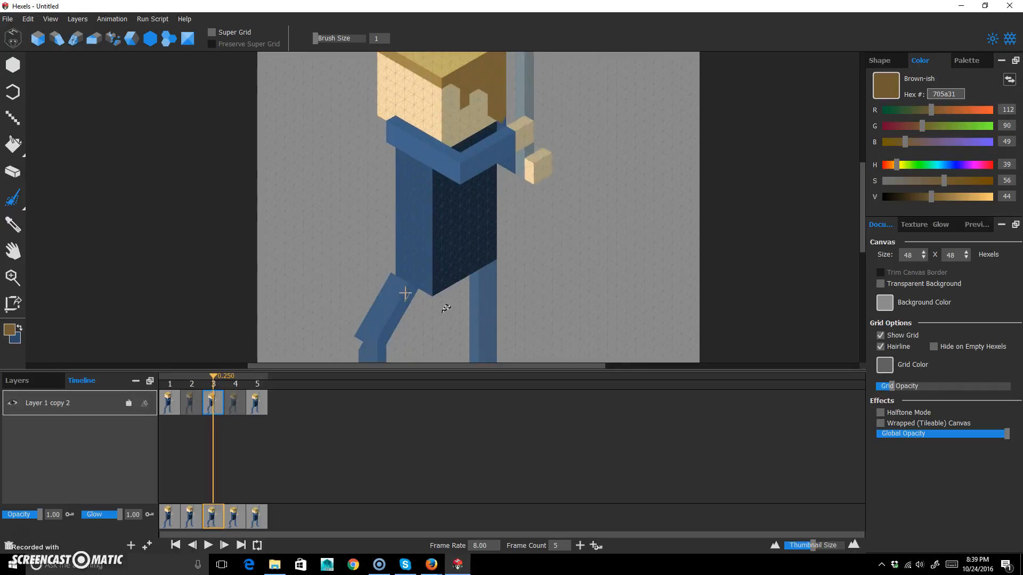
key(space)
drag(385, 297, 384, 178)
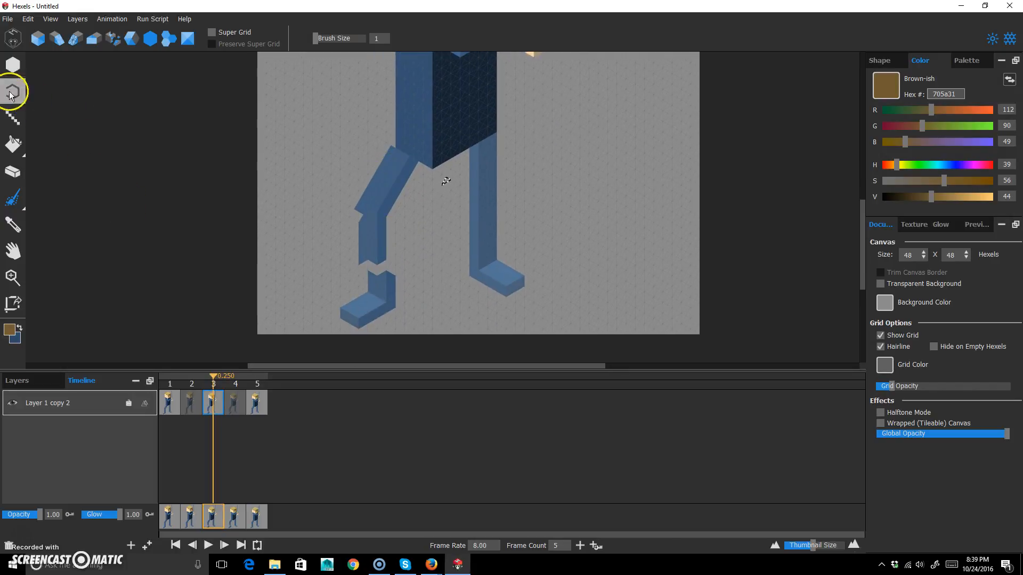
click(13, 64)
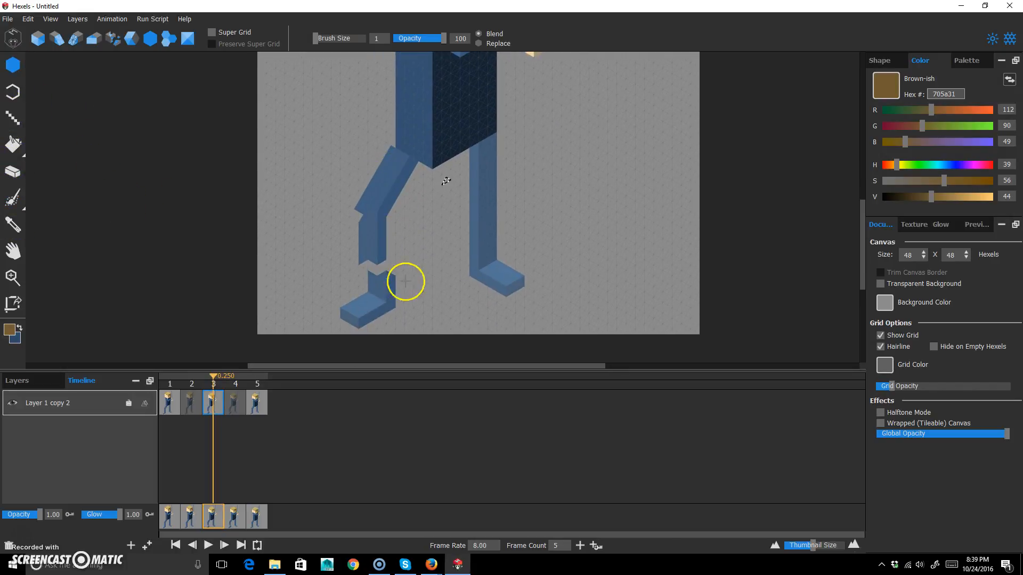
alt+click(375, 287)
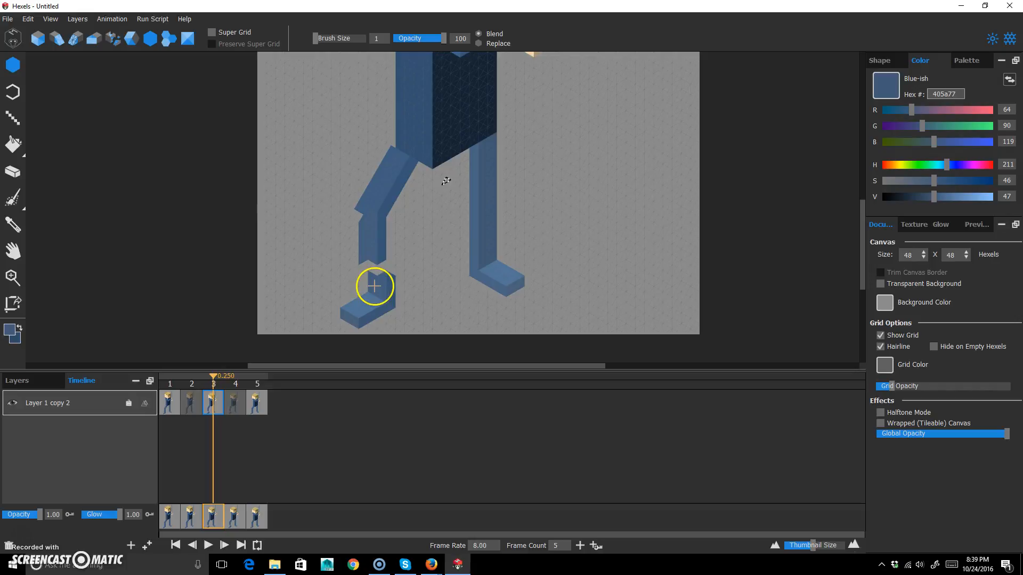
key(alt)
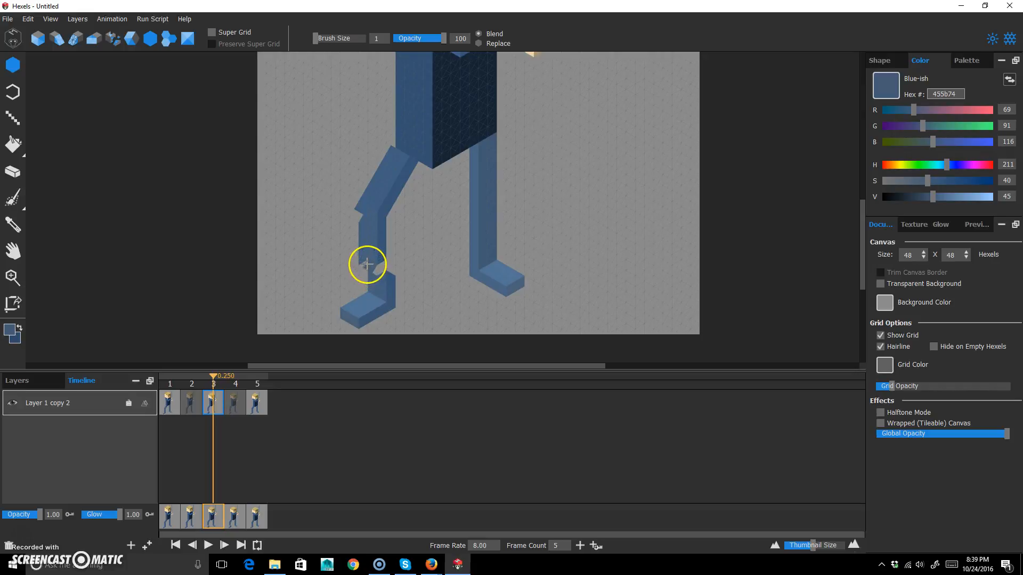
click(380, 275)
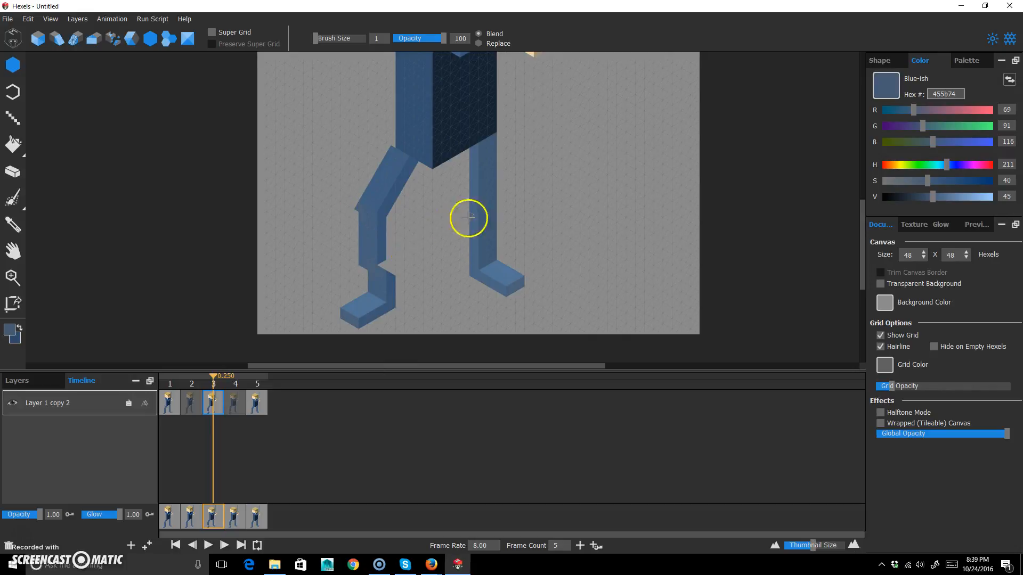
alt+click(395, 287)
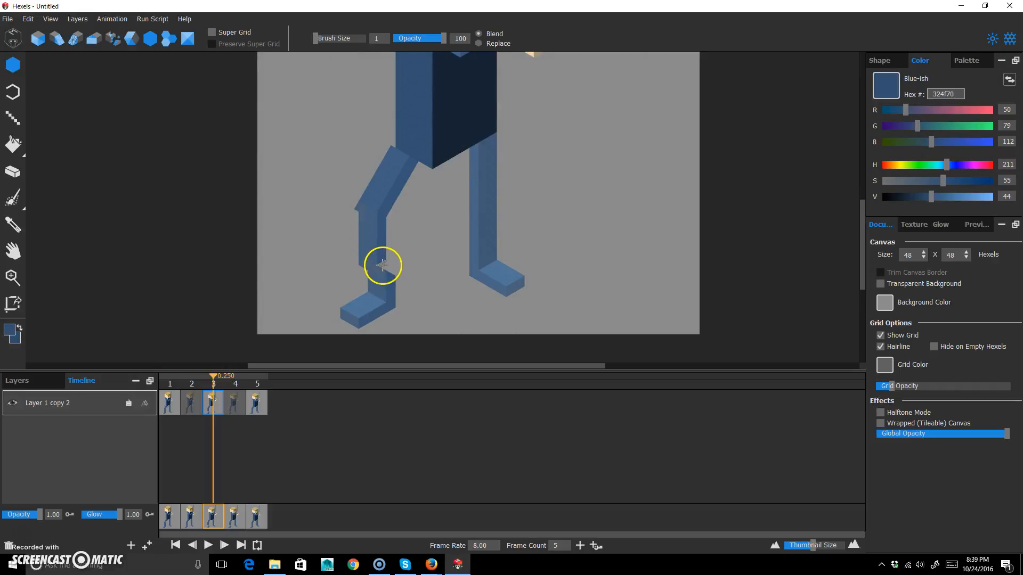
click(389, 268)
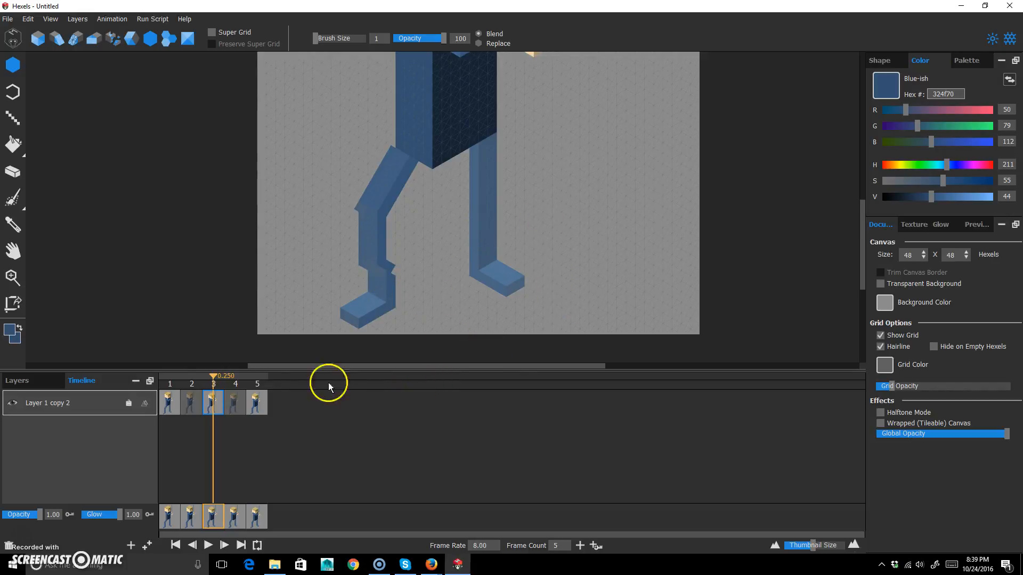
mouse_move(209, 376)
mouse_down()
mouse_move(193, 375)
mouse_move(229, 375)
mouse_move(163, 381)
mouse_move(228, 385)
mouse_move(137, 375)
mouse_move(228, 384)
mouse_up()
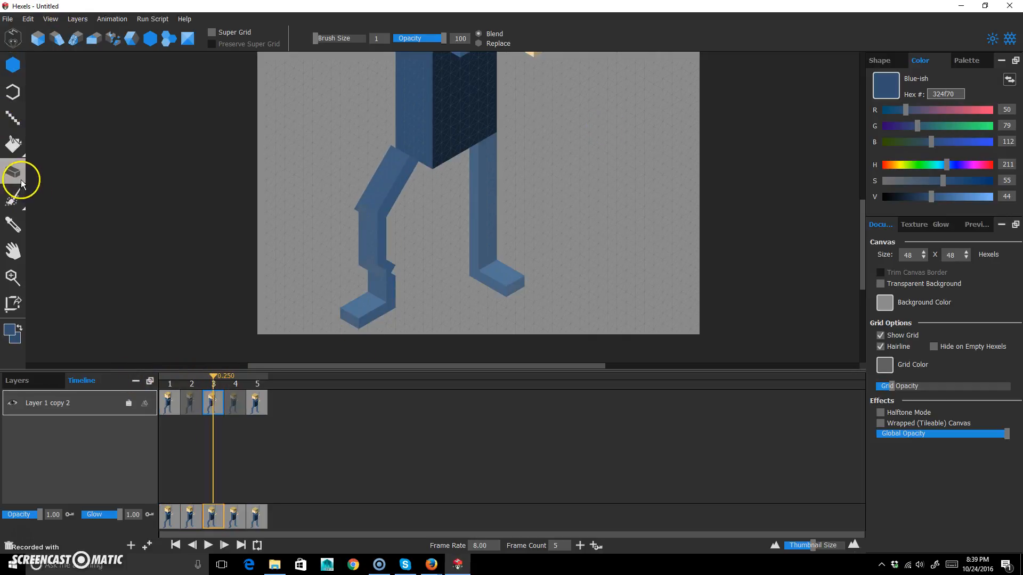
Step: Select the straight leg's shin and foot on frame 3, shift them about one hexel right, compare with the neighbouring frames, and deselect
click(17, 198)
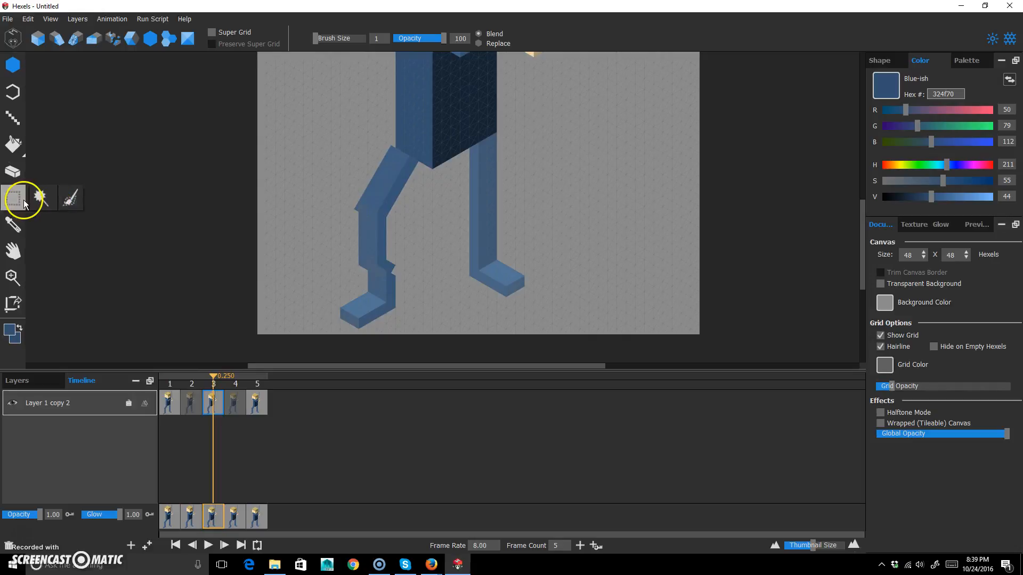
click(23, 204)
drag(418, 330, 570, 206)
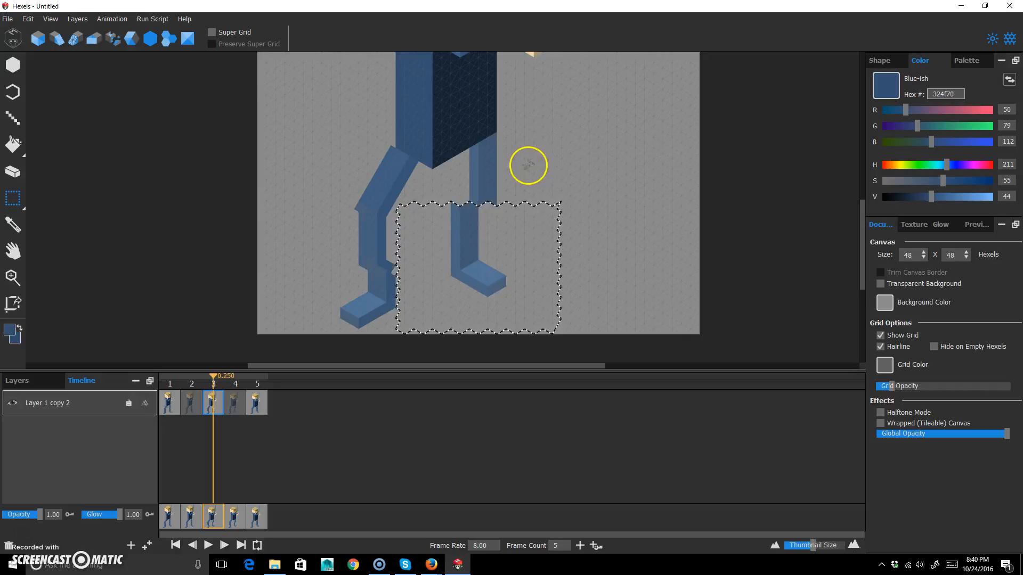
key(Right)
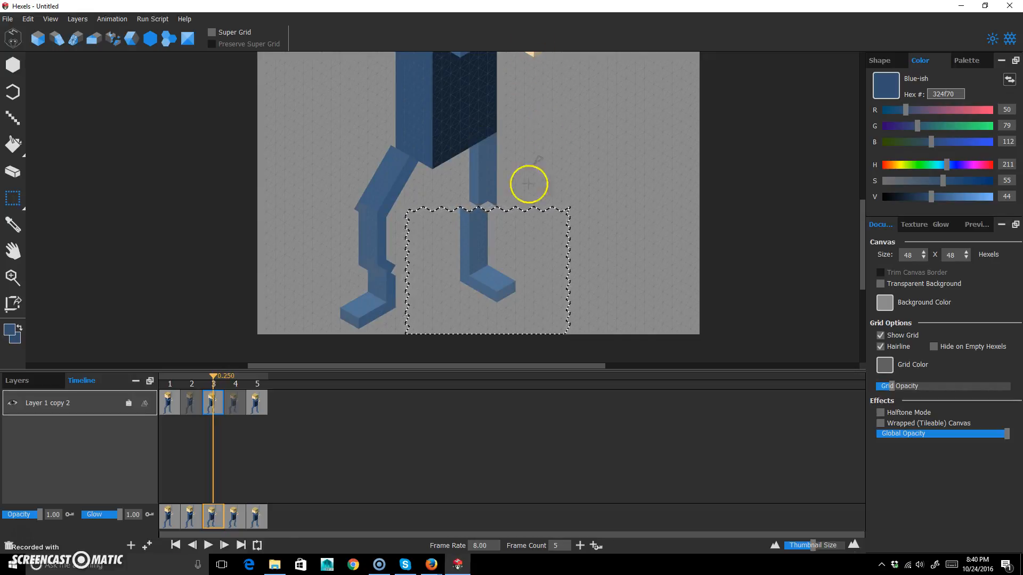
mouse_move(215, 373)
mouse_down()
mouse_move(191, 375)
mouse_move(220, 381)
mouse_move(180, 380)
mouse_move(233, 381)
mouse_move(208, 383)
mouse_up()
key(Right)
key(Right)
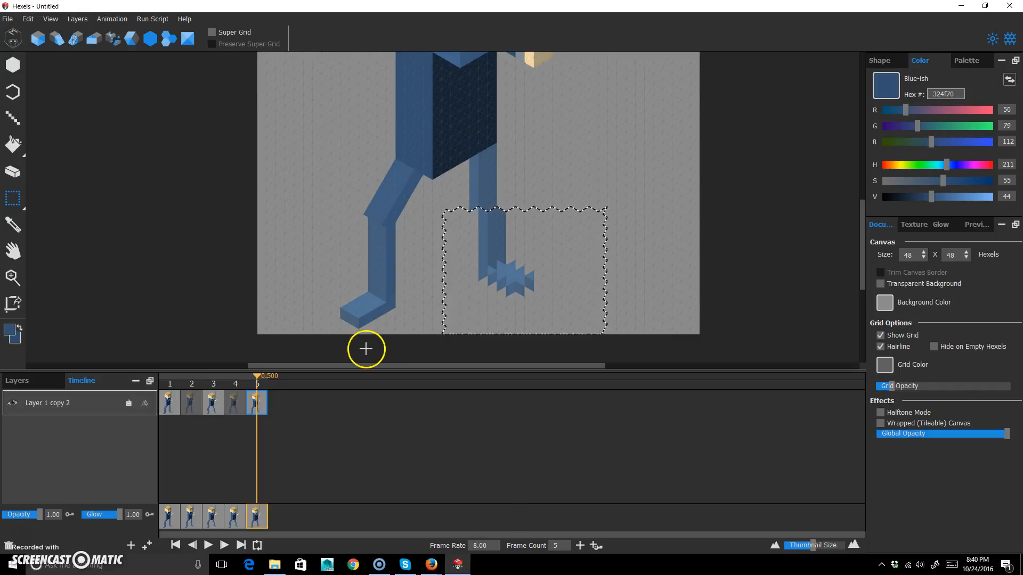
key(Left)
key(Left)
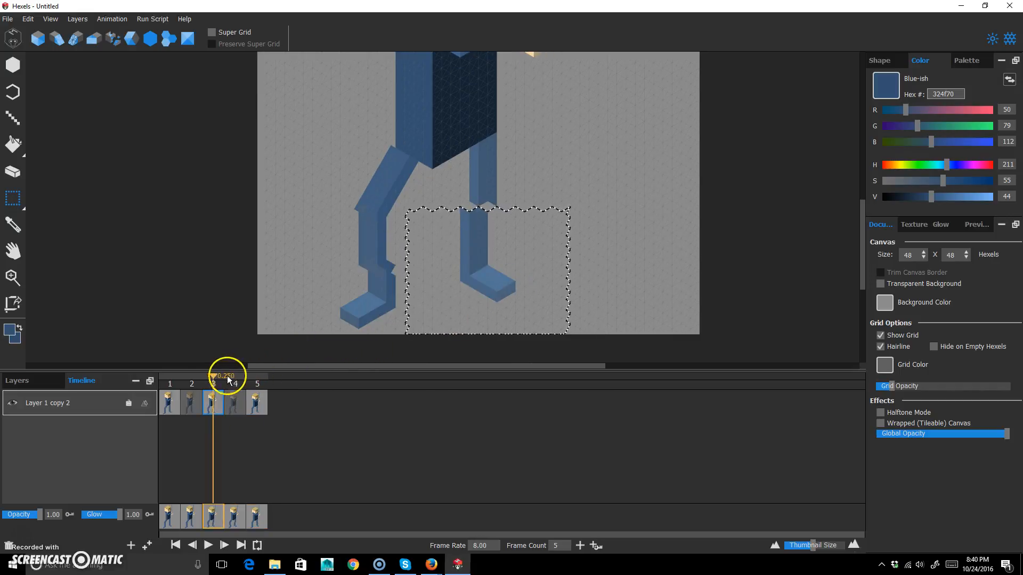
drag(491, 257, 484, 258)
drag(206, 377, 230, 374)
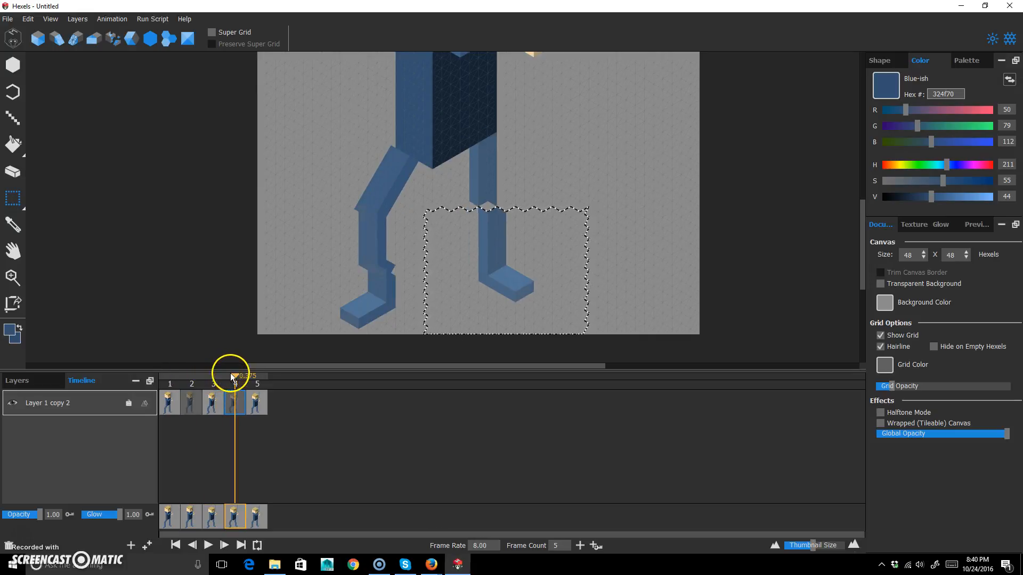
click(622, 100)
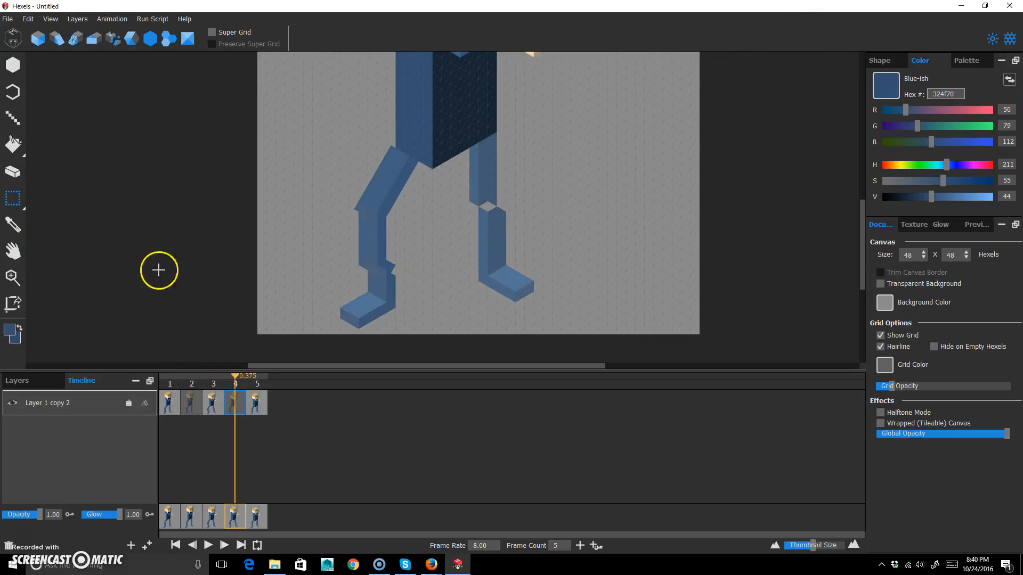
Step: Paint the gap at the straight leg's knee with sampled blues, 3b536d on the darker side and 445f7d on the lighter, and check the motion
alt+click(506, 228)
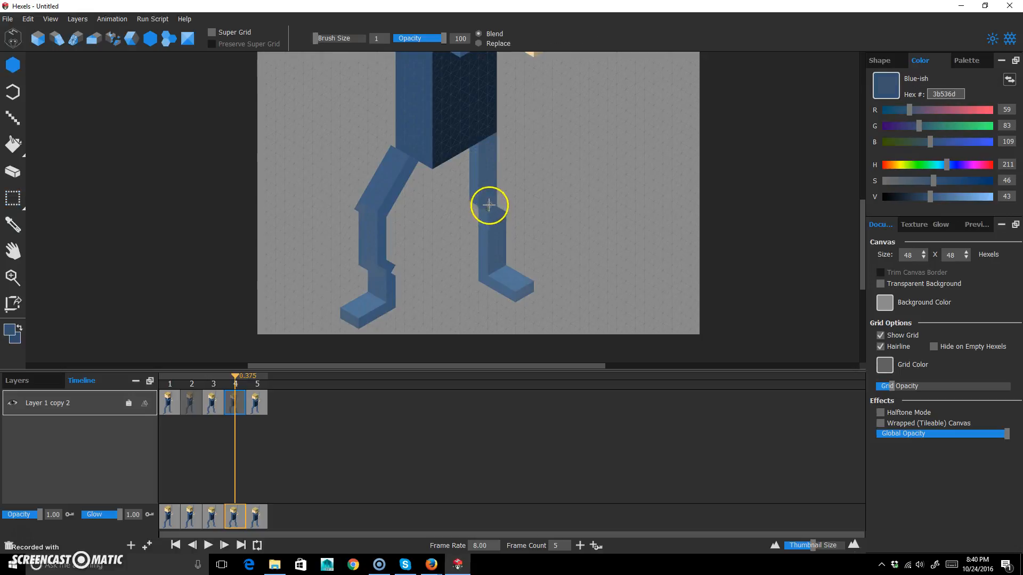
click(500, 204)
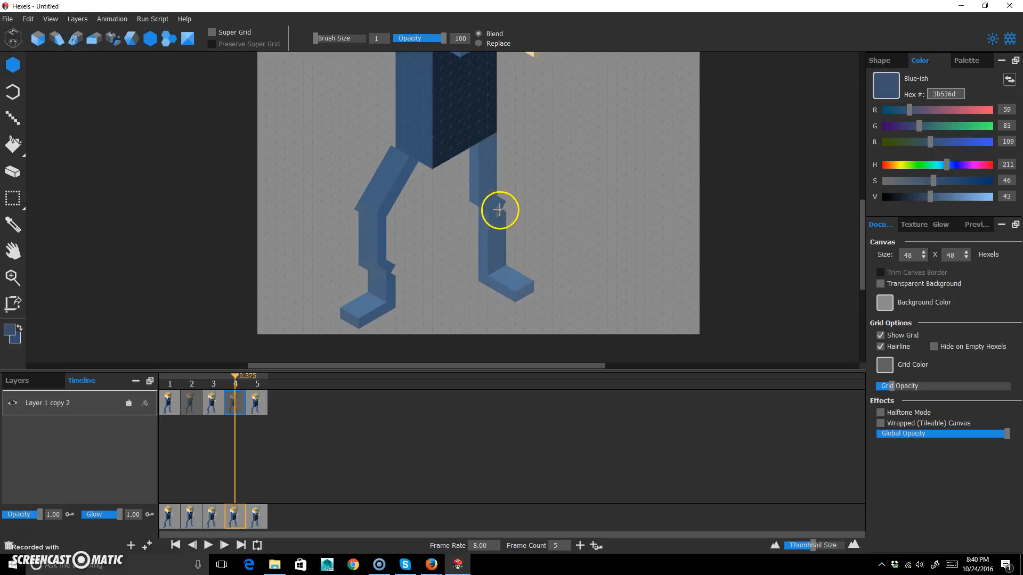
alt+click(474, 195)
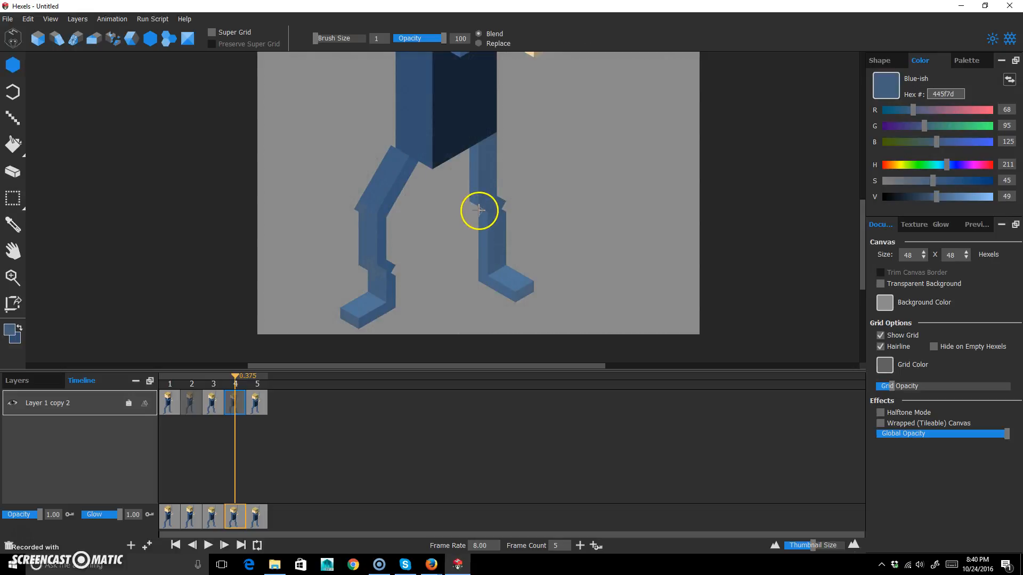
click(479, 203)
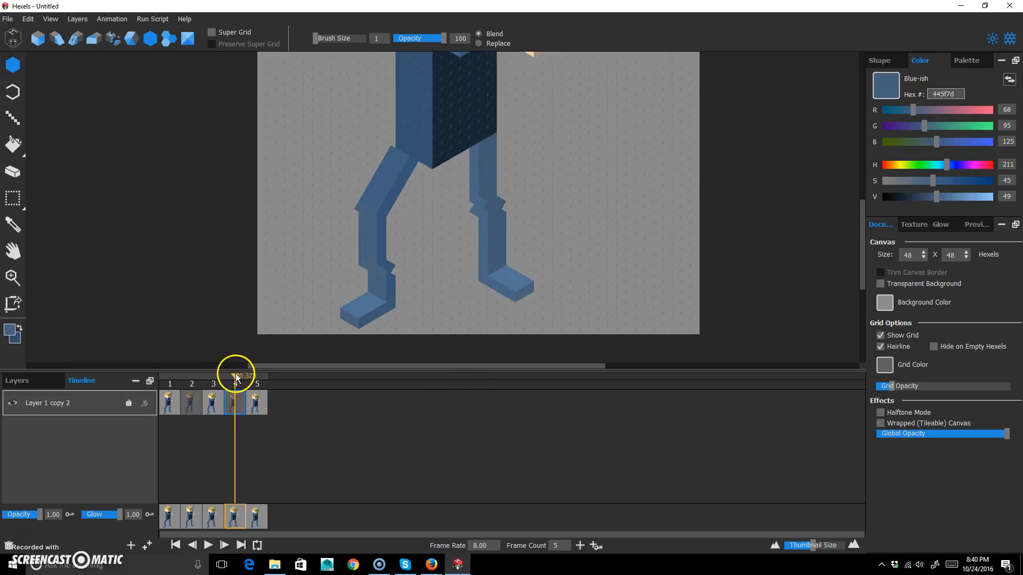
click(213, 376)
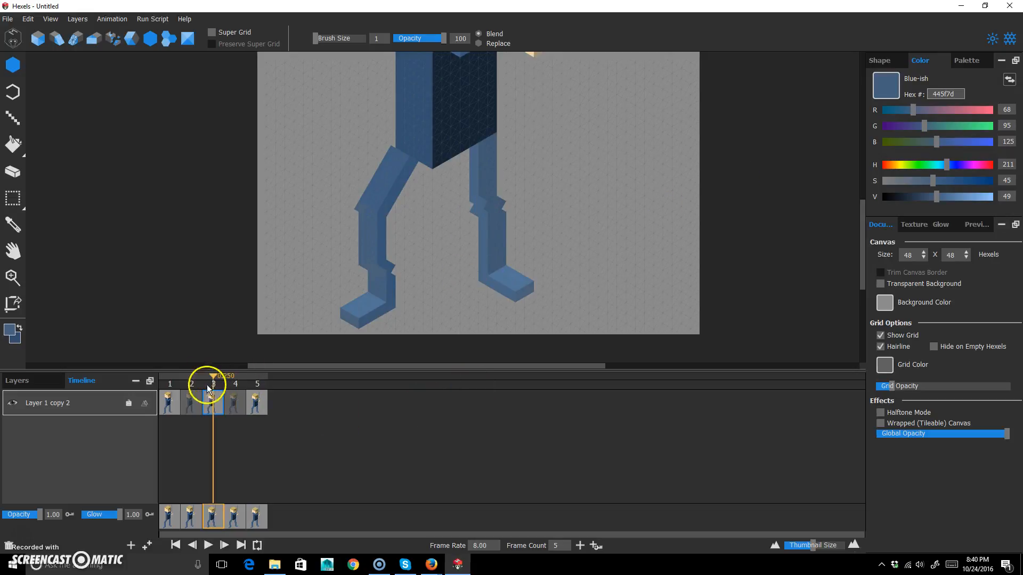
drag(188, 377, 257, 380)
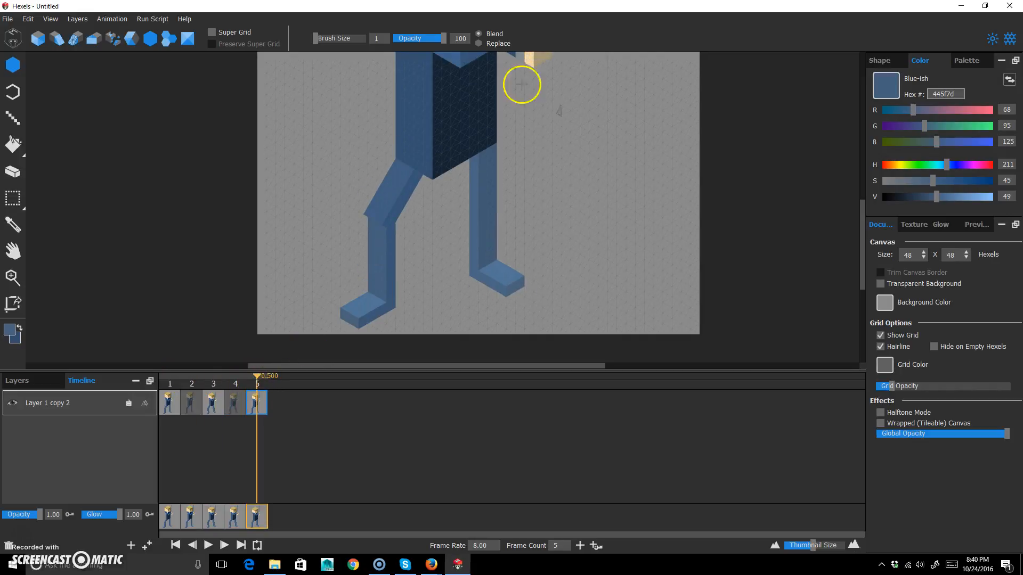
Step: On frame 5, select the whole bent leg with a rectangular marquee and add the top of its thigh with the selection brush
click(11, 200)
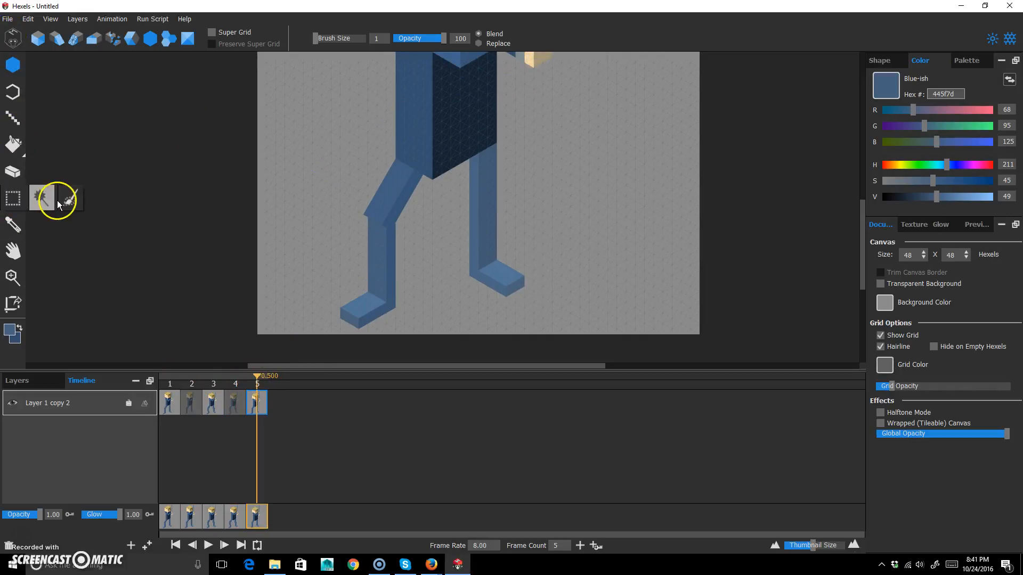
click(76, 196)
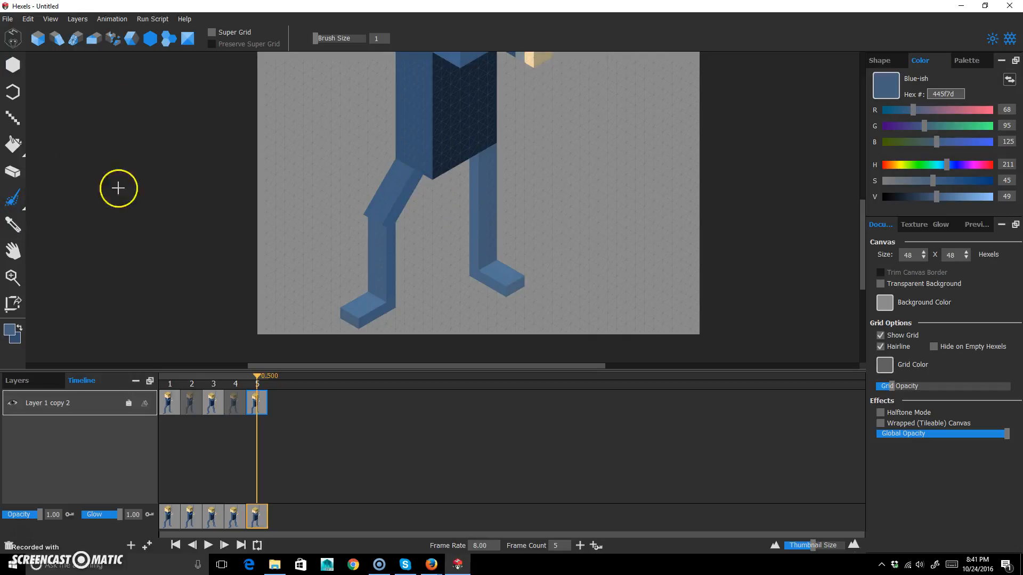
click(16, 202)
click(16, 202)
drag(315, 326, 431, 188)
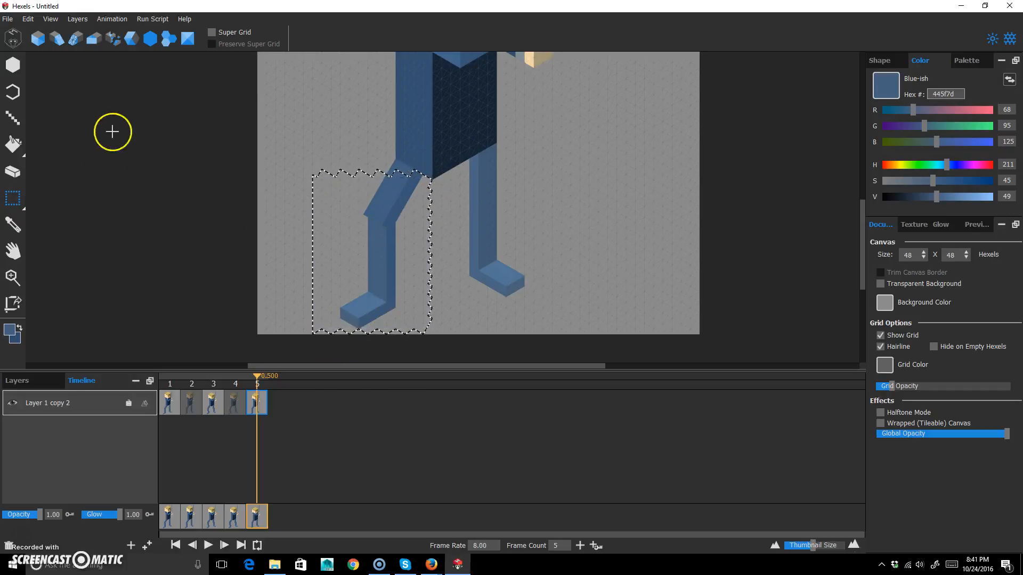
click(13, 199)
click(71, 198)
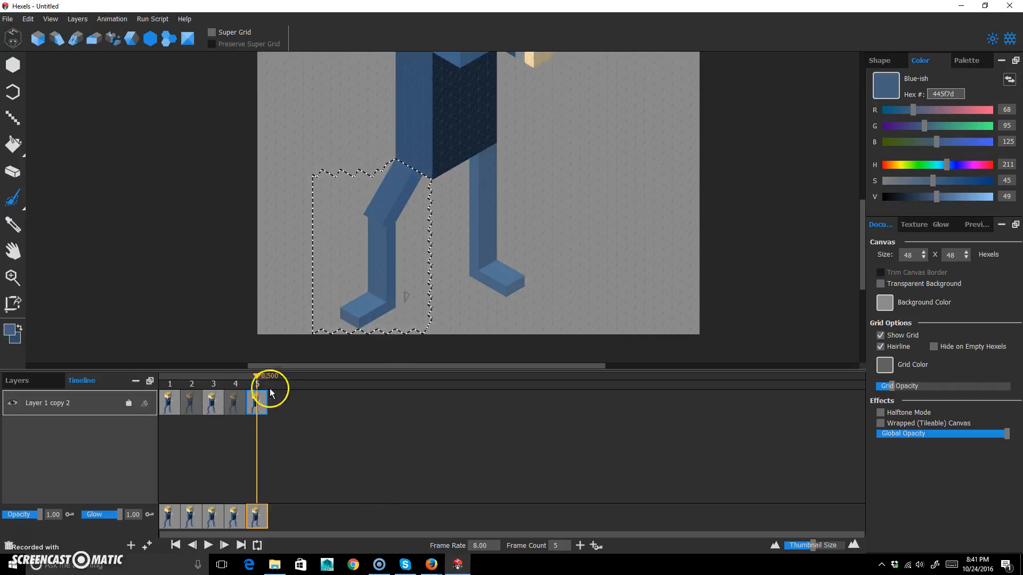
Step: Shift the selected bent leg on frame 5 up and slightly left, comparing its position with frame 3
click(212, 379)
click(256, 376)
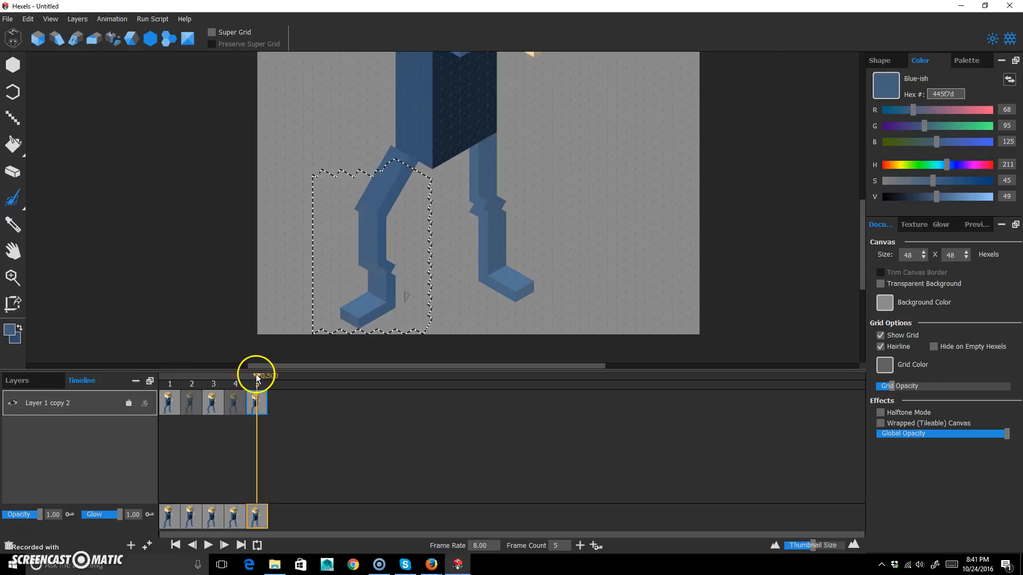
key(Left)
key(Right)
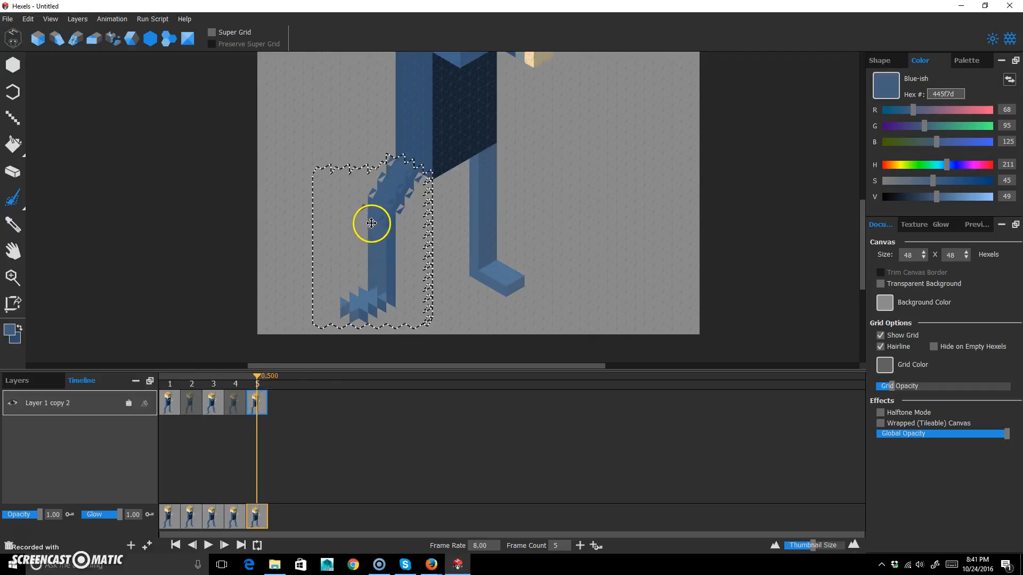
click(213, 381)
click(257, 382)
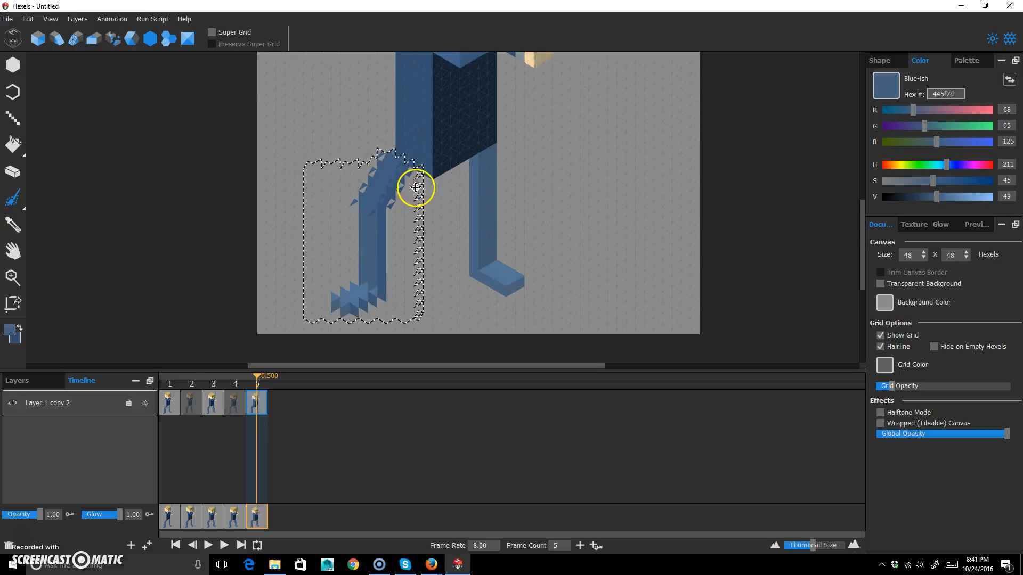
key(ctrl+z)
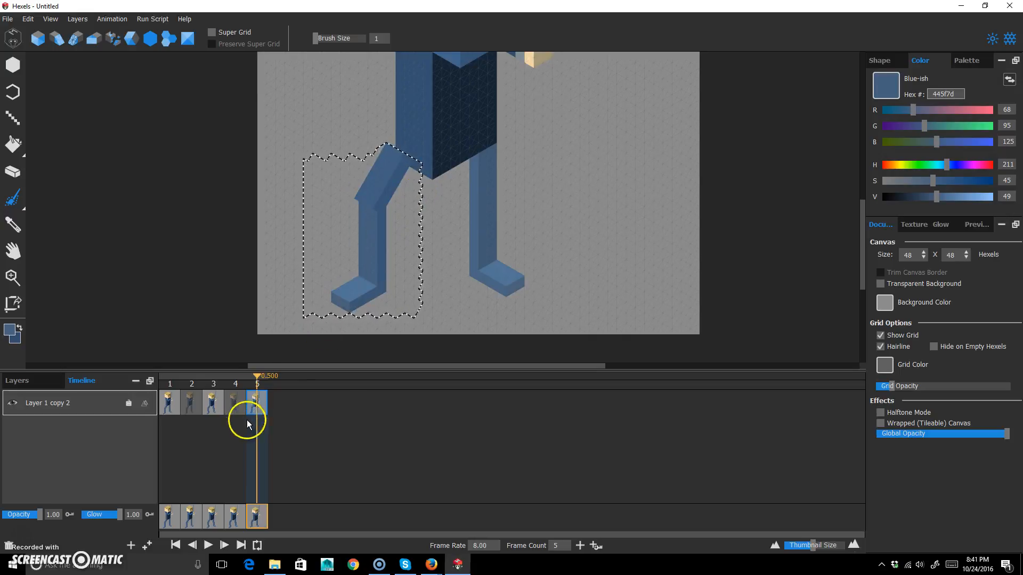
Step: Compare the bent leg's pose across frames 1, 3 and 5
click(211, 382)
click(255, 381)
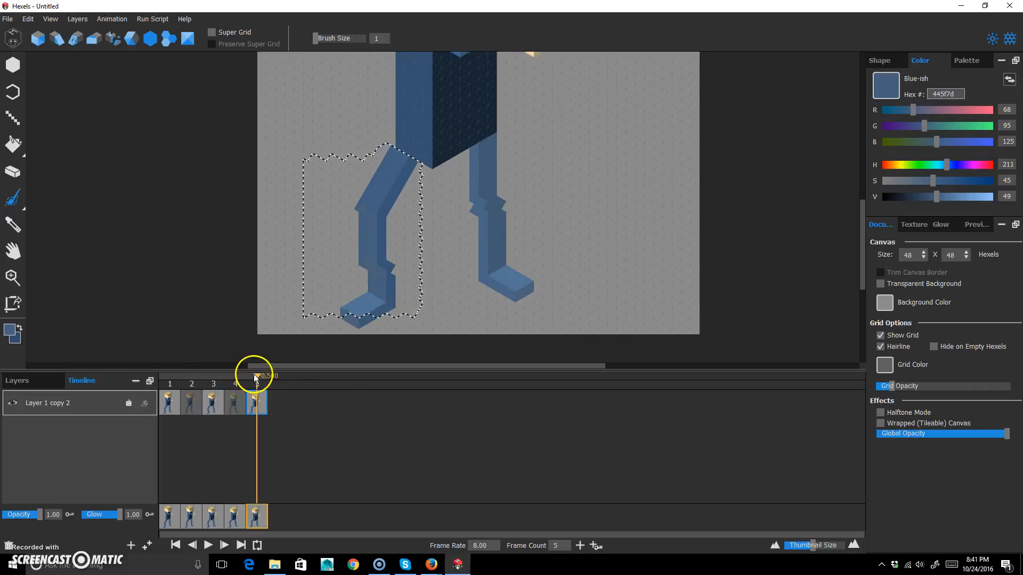
click(211, 382)
click(171, 382)
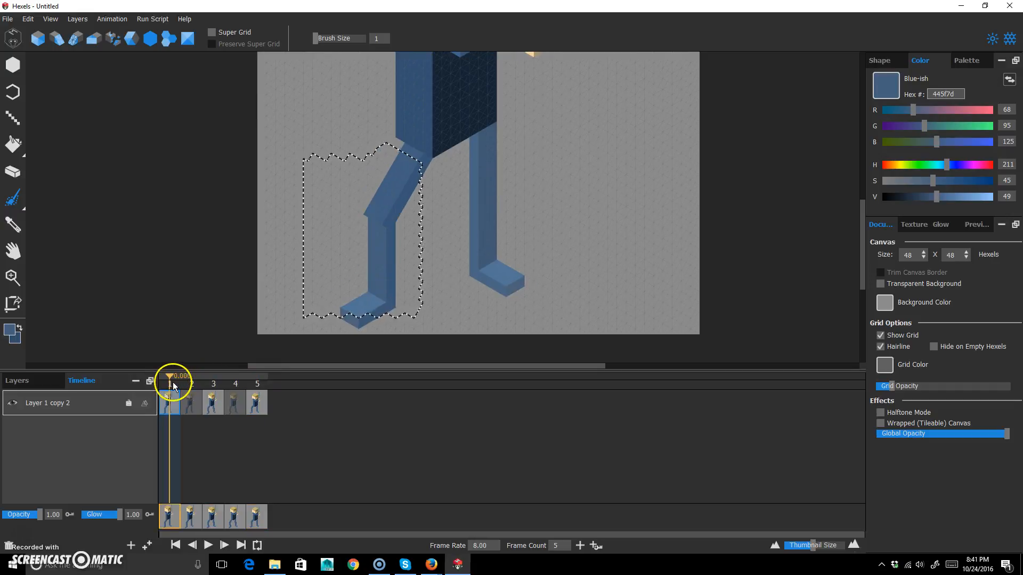
click(215, 382)
click(257, 381)
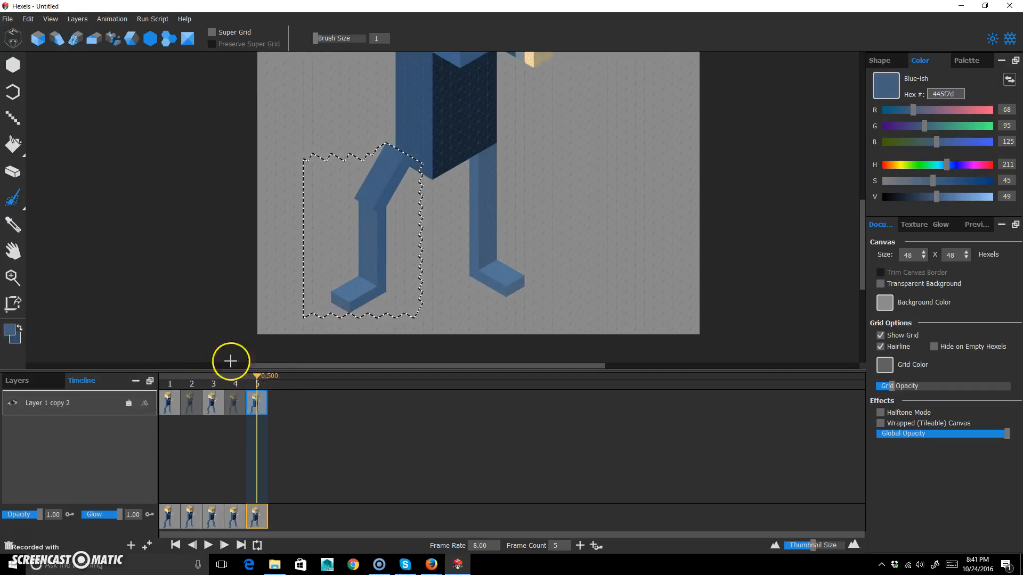
click(213, 382)
click(257, 384)
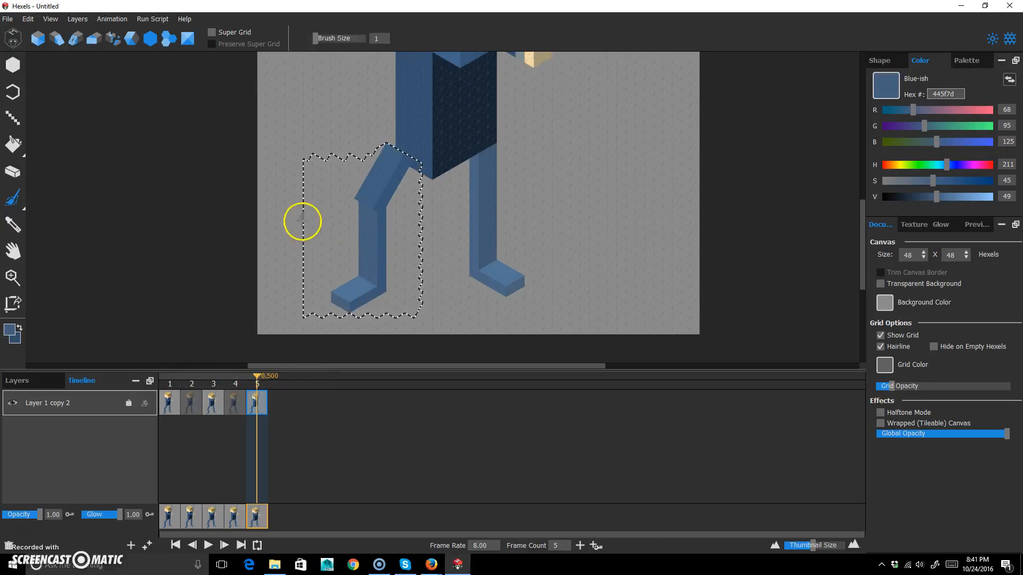
Step: On frame 5, reselect only the bent leg's shin and foot with a rectangular marquee, adding the shin's top edge with the selection brush
drag(338, 299, 400, 275)
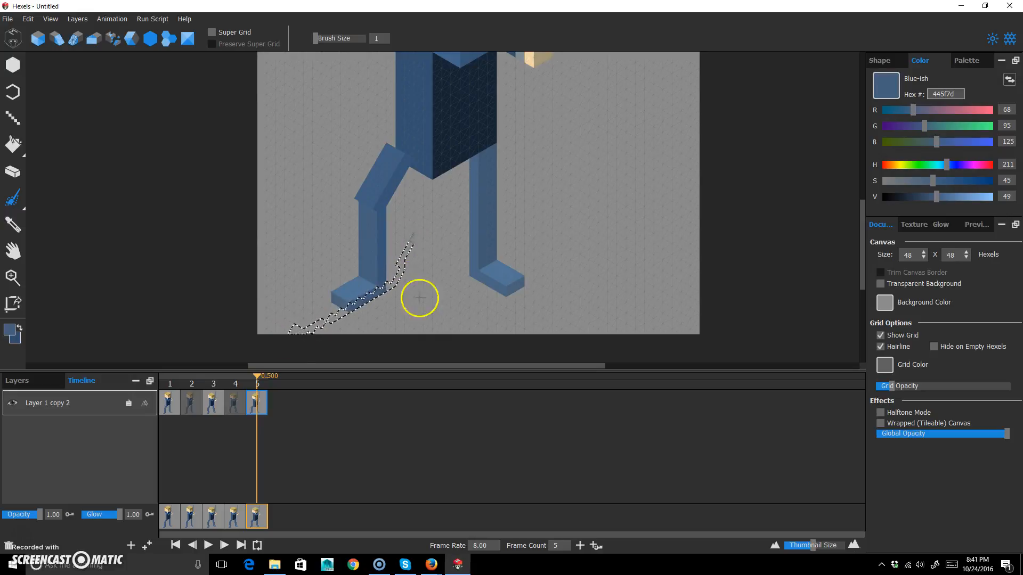
click(12, 198)
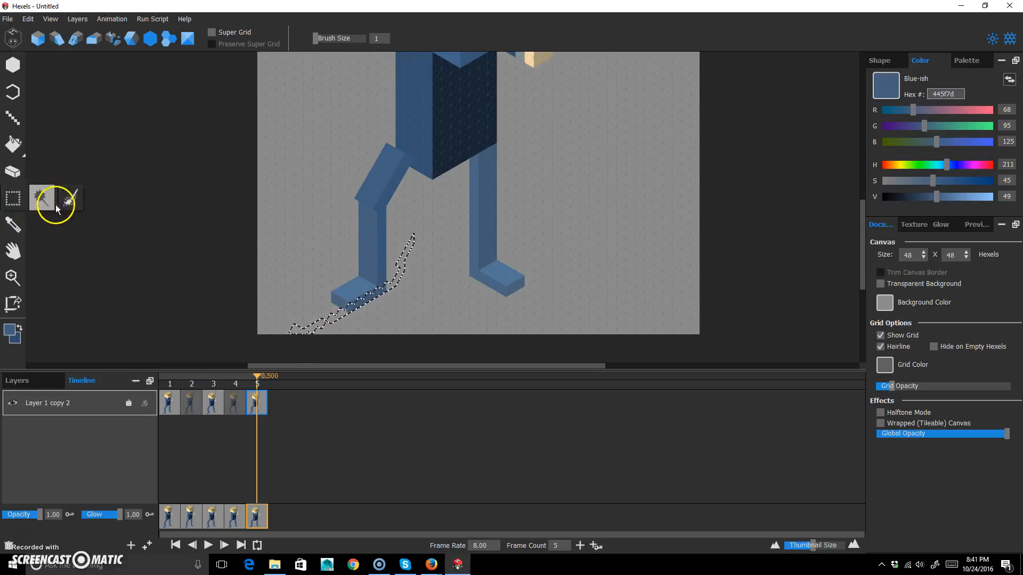
click(12, 198)
mouse_move(267, 316)
mouse_down()
mouse_move(469, 225)
mouse_move(440, 217)
mouse_up()
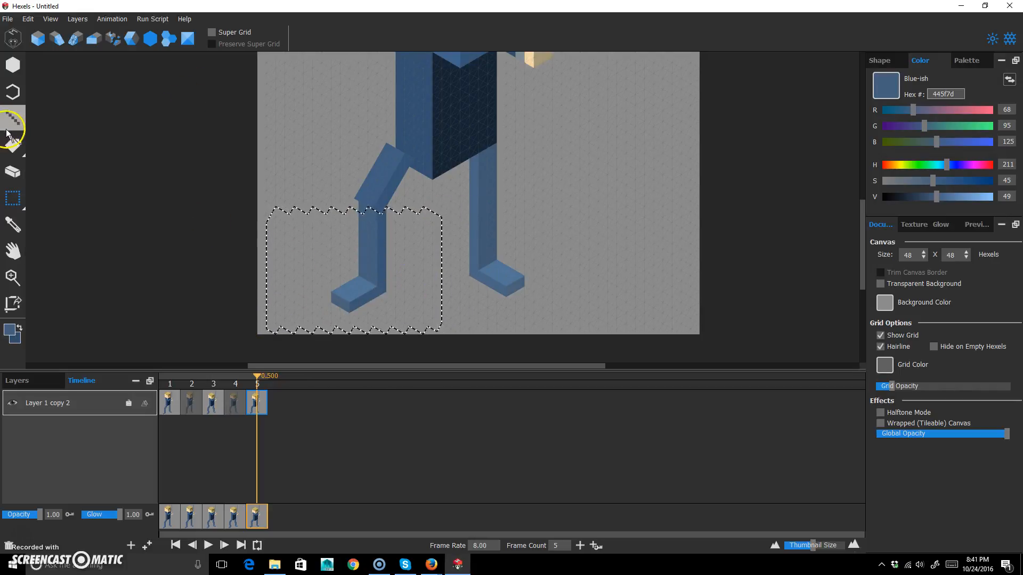
click(12, 199)
drag(12, 200, 47, 204)
click(68, 201)
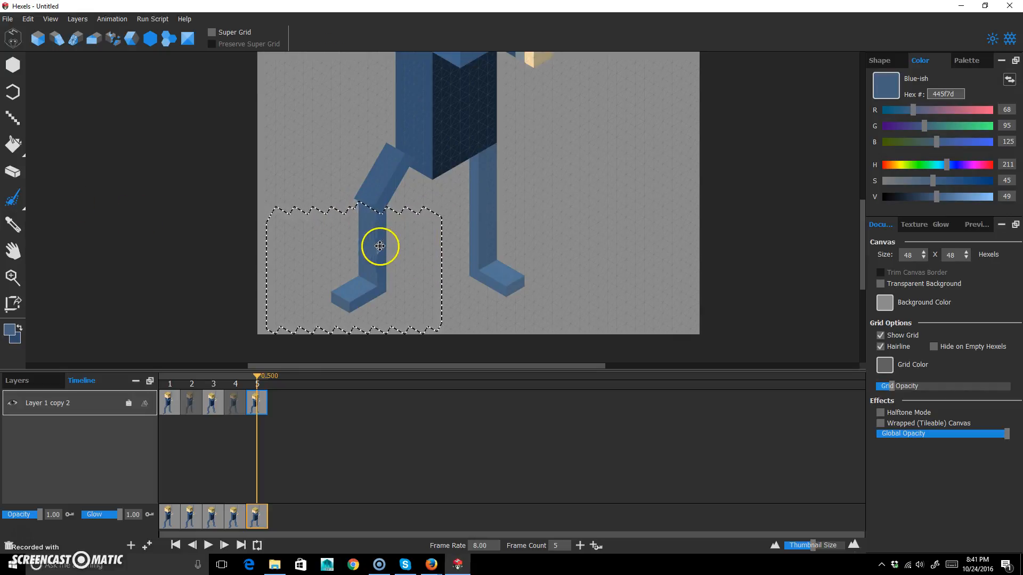
Step: Nudge the selected shin and foot on frame 5 down and slightly right until the foot matches its frame 3 position, comparing both frames
click(228, 411)
click(207, 380)
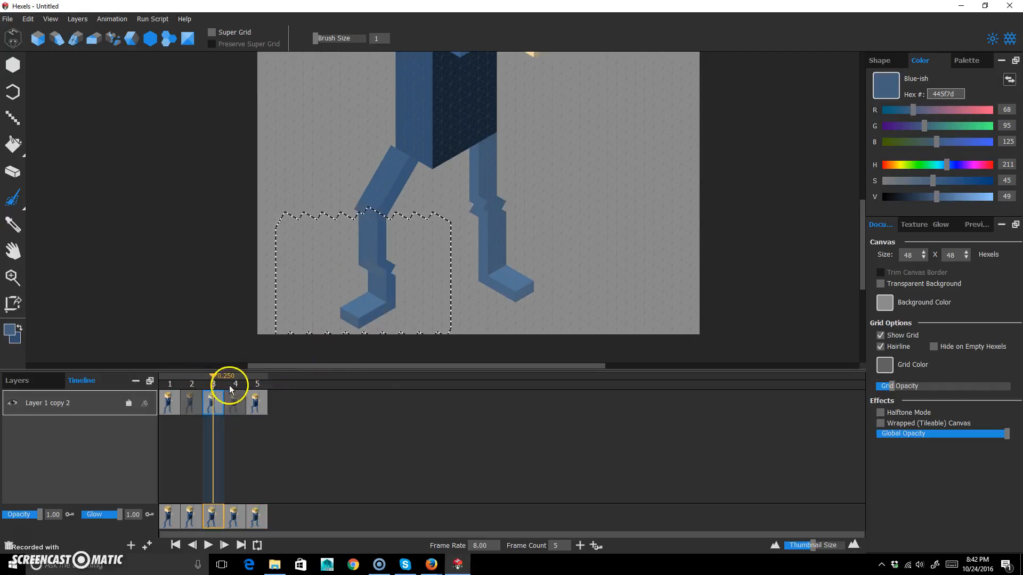
click(255, 382)
key(Down)
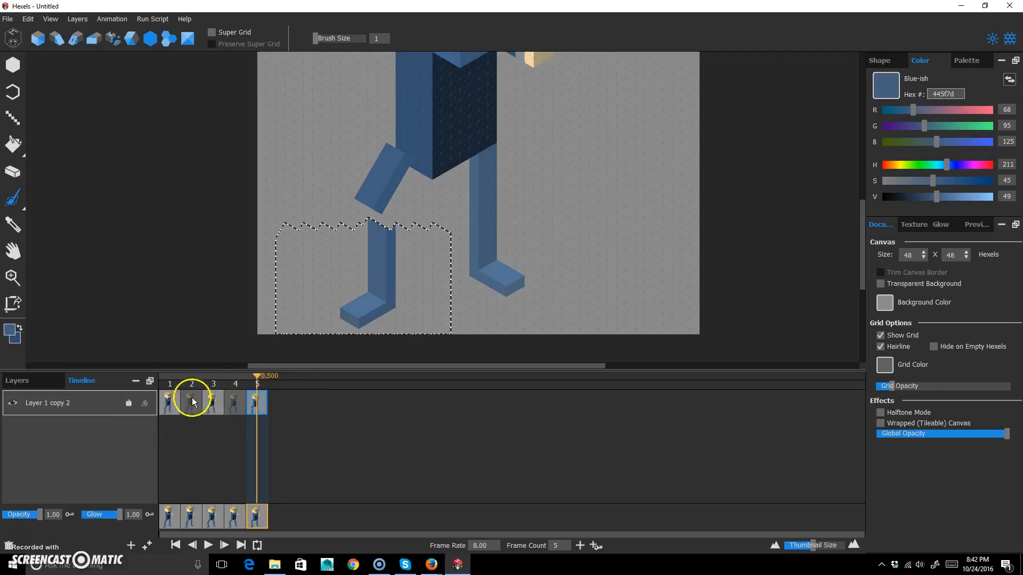
click(207, 386)
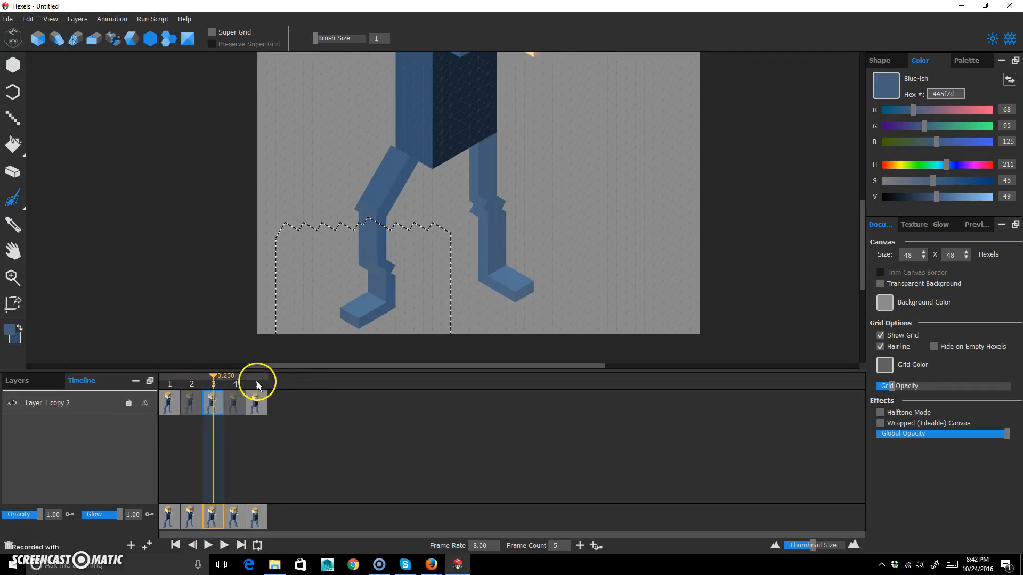
click(257, 381)
click(209, 386)
click(262, 385)
Step: On frame 5, select the bent leg's shin above the ankle and nudge it left and slightly up under the knee, comparing with frame 3
drag(282, 196, 347, 255)
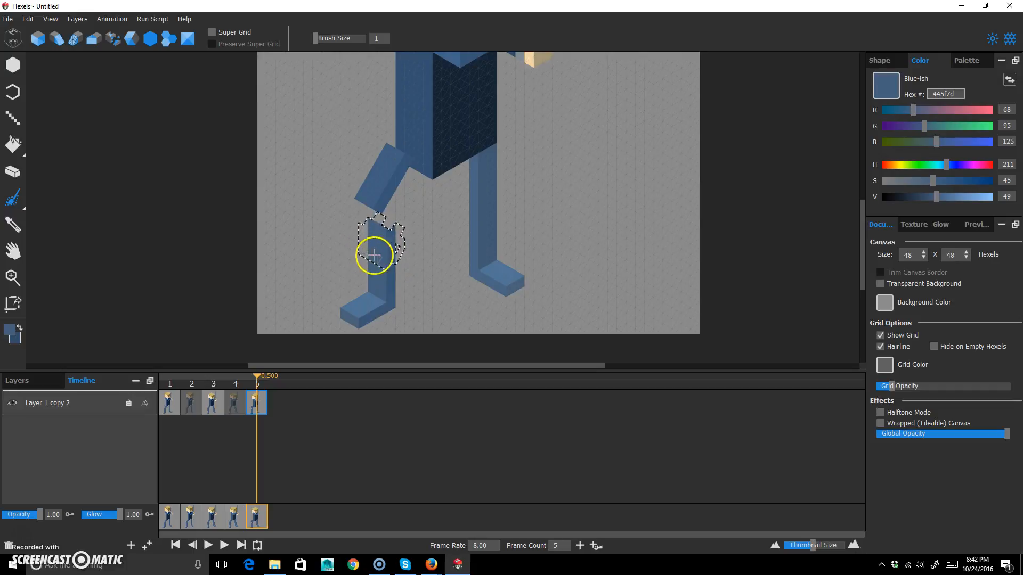
key(Left)
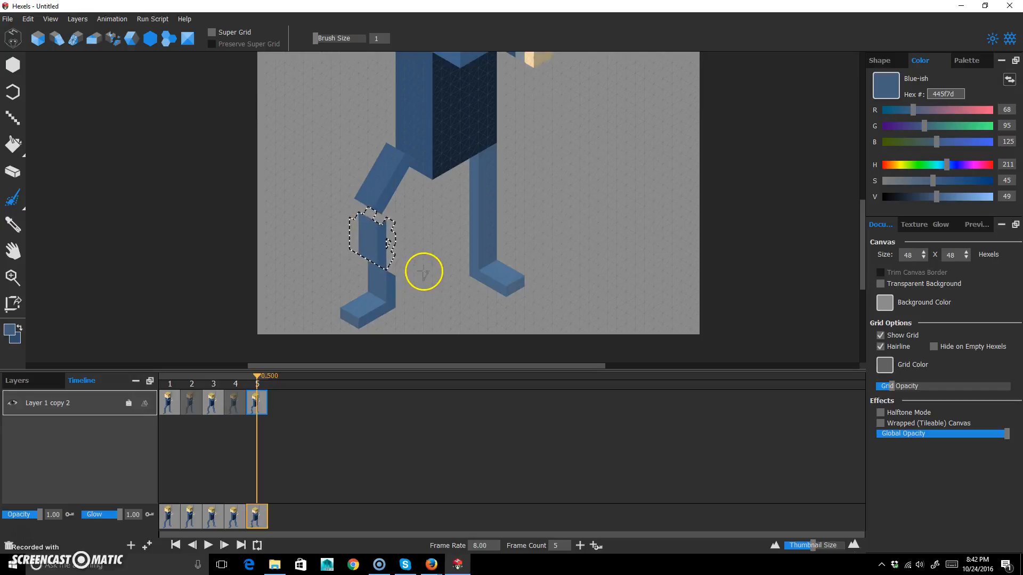
click(212, 383)
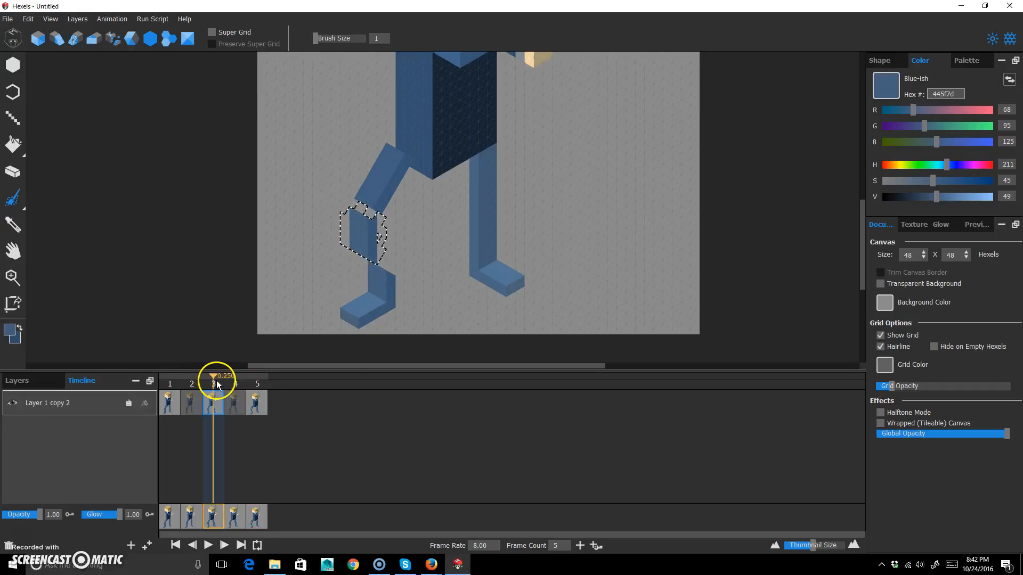
click(258, 384)
click(17, 87)
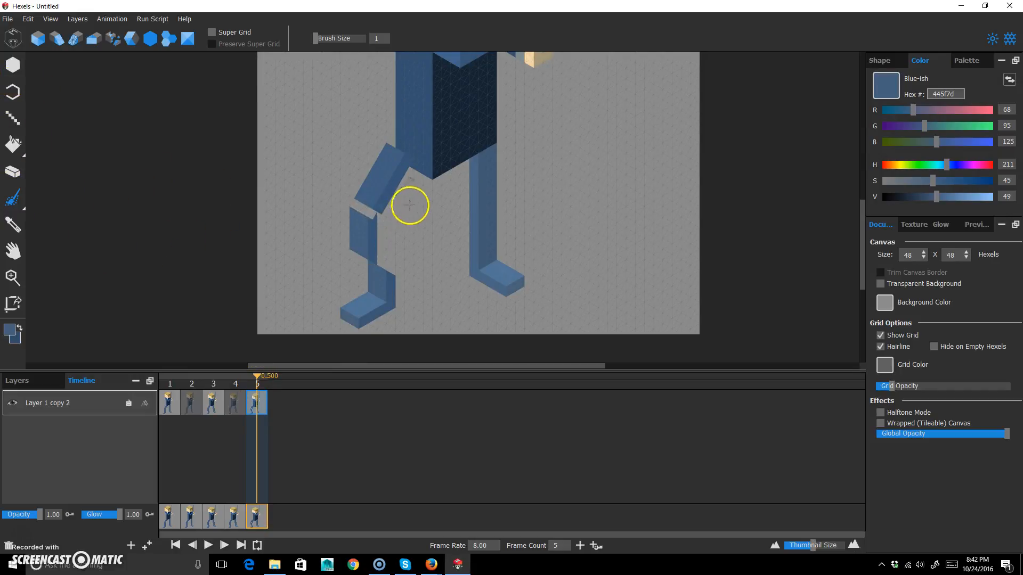
Step: Fill the gaps at the bent leg's knee and ankle on frame 5 with shades sampled from the leg, checking the shape against frame 3
alt+click(376, 214)
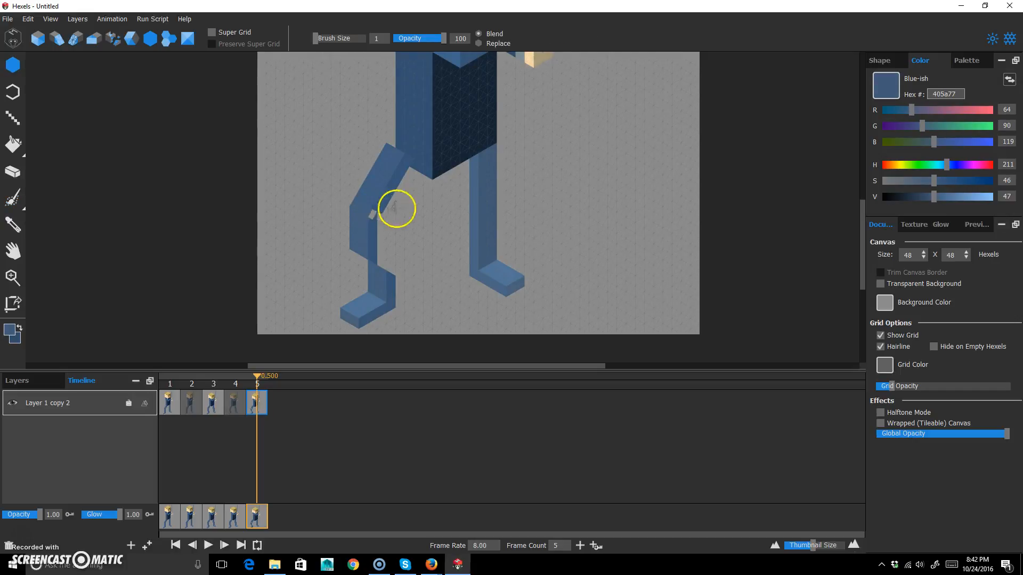
alt+click(376, 213)
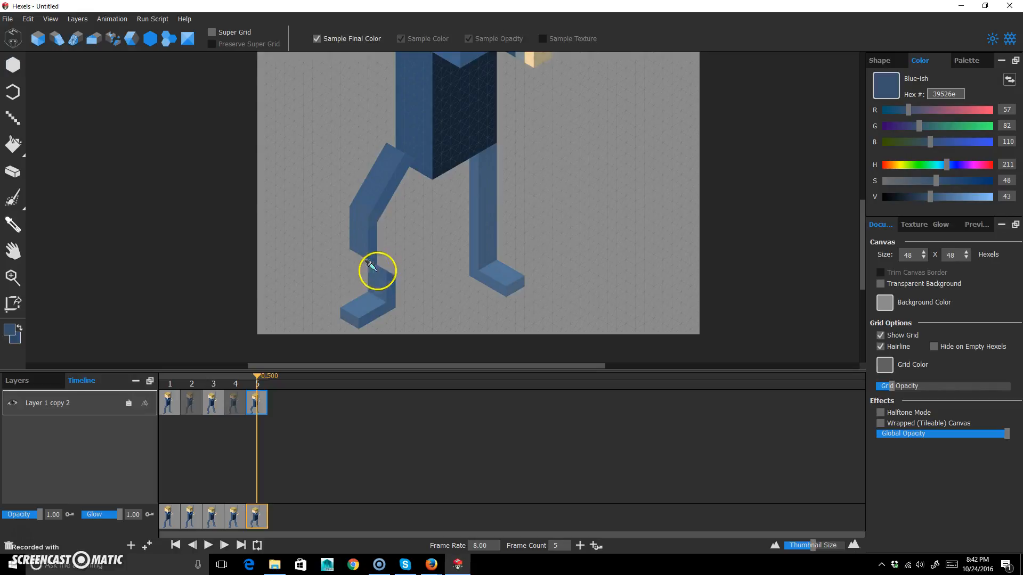
alt+click(375, 279)
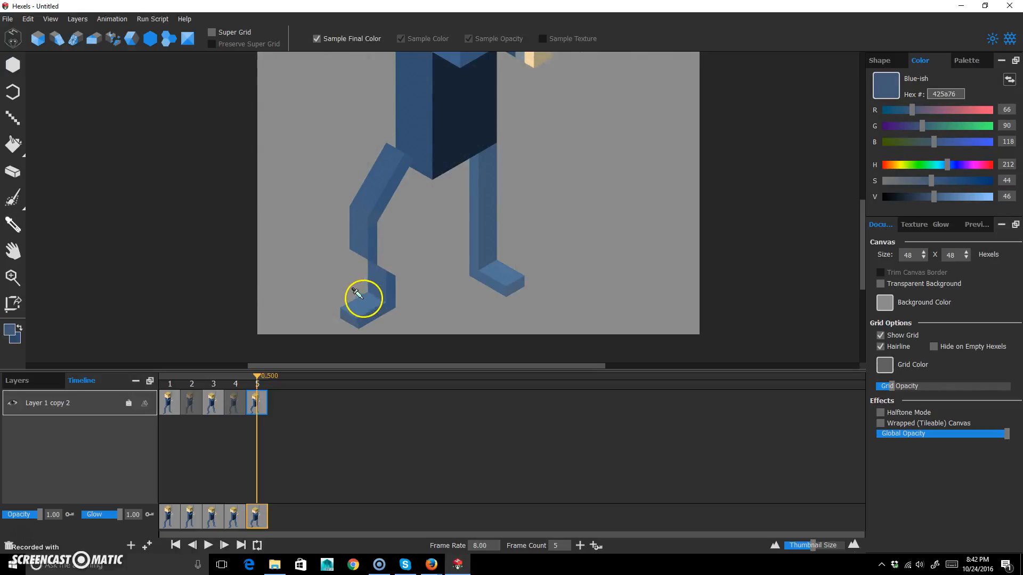
mouse_move(354, 252)
mouse_down()
mouse_move(373, 283)
mouse_move(375, 264)
mouse_up()
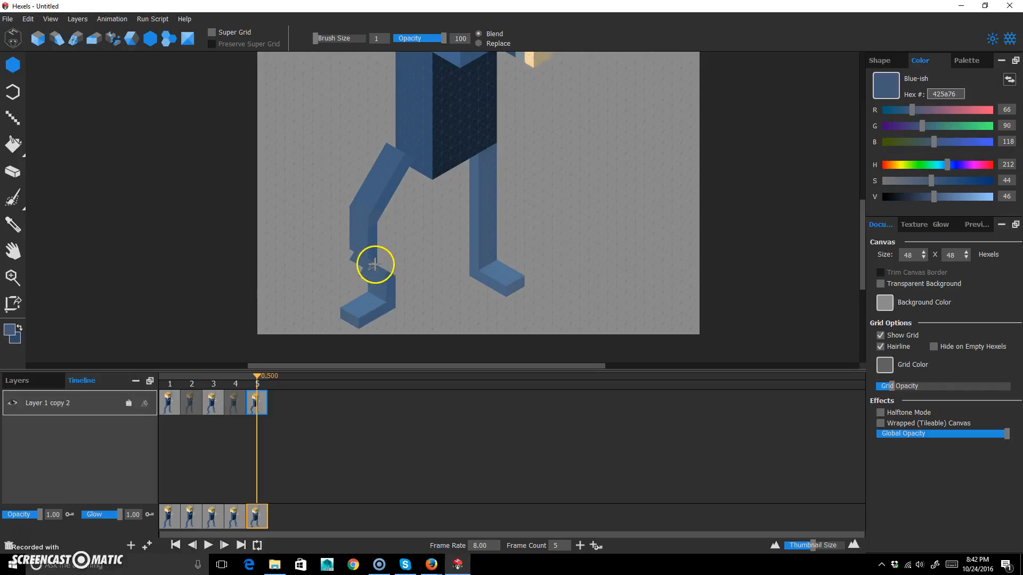
alt+click(375, 256)
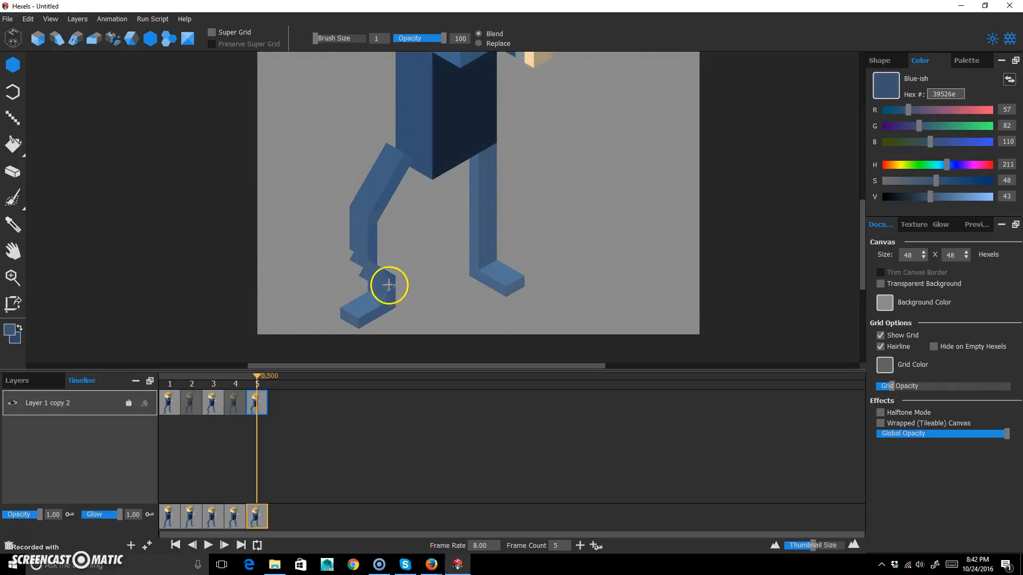
drag(374, 260, 387, 270)
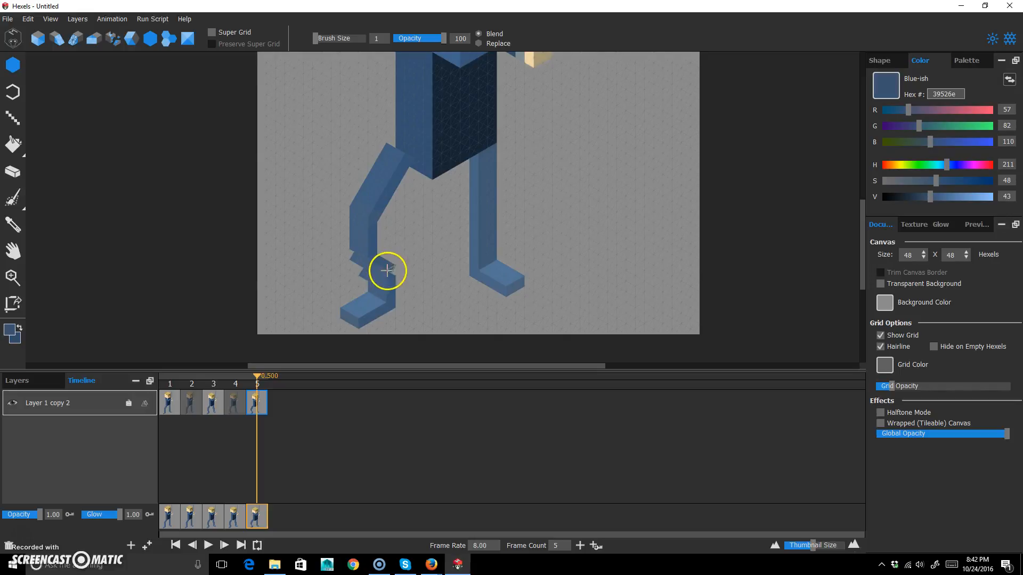
click(215, 381)
click(259, 384)
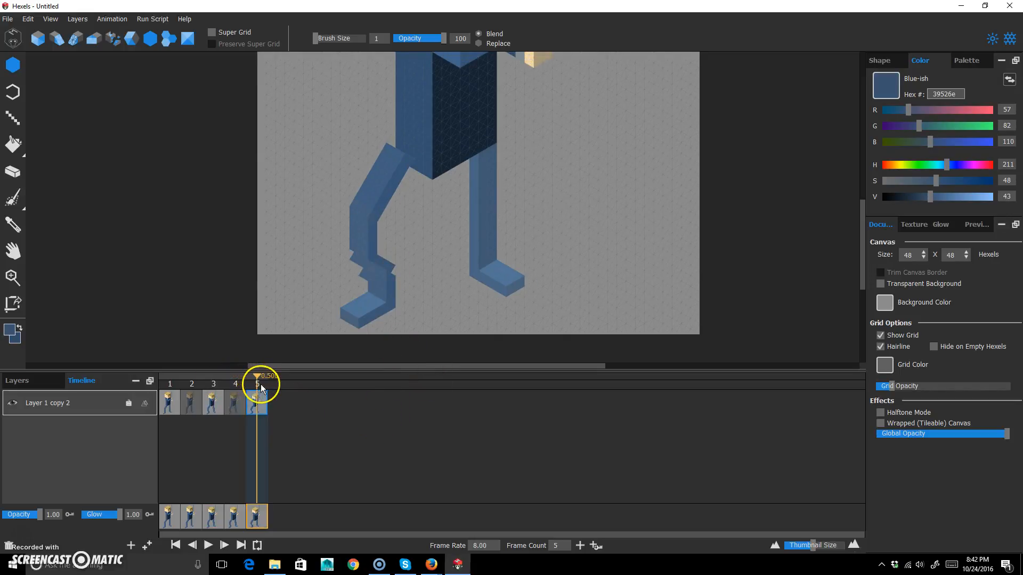
click(215, 382)
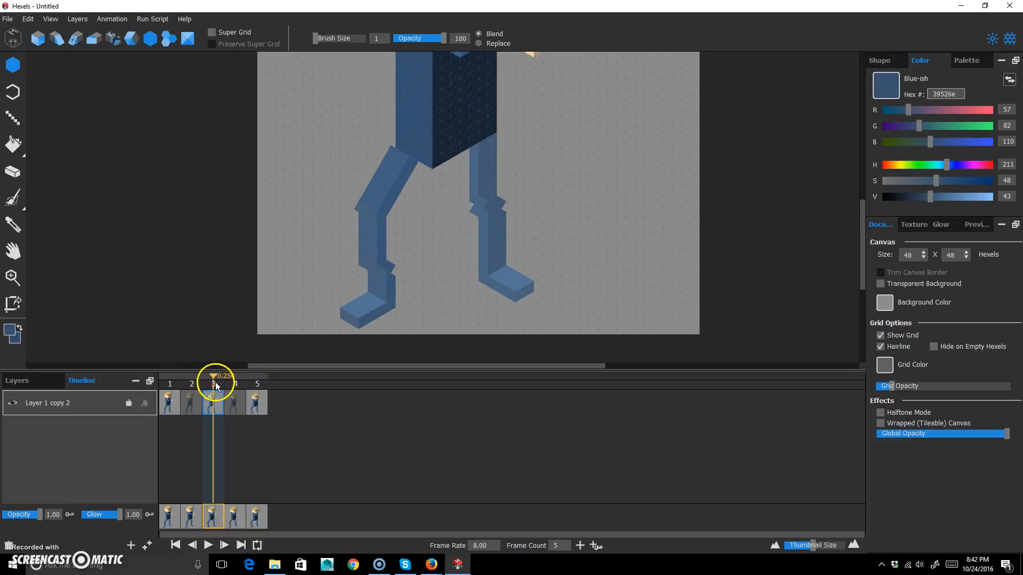
click(257, 382)
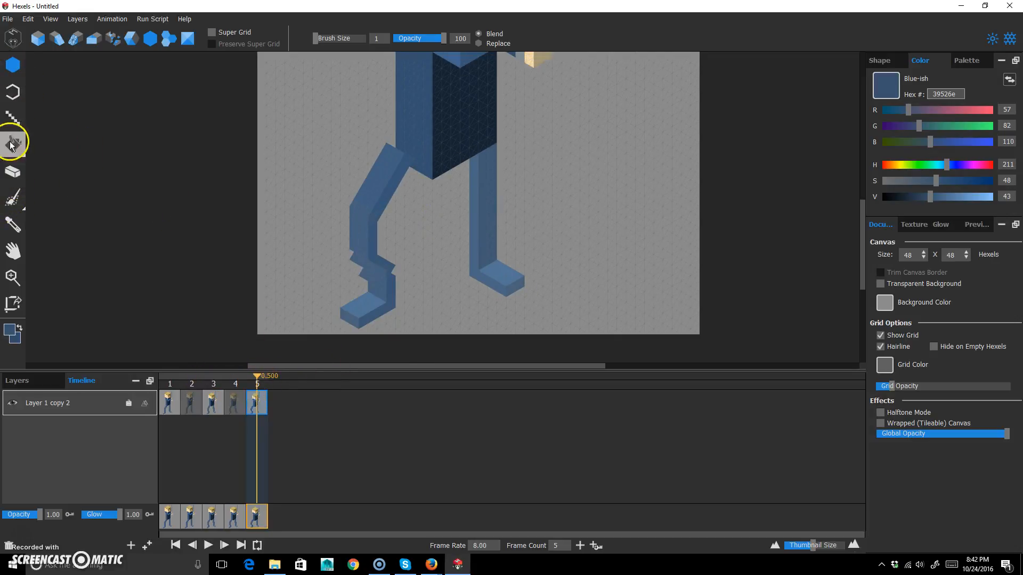
Step: Select the straight leg's lower half and foot on frame 5 with a rectangular marquee and nudge them two steps to the right
click(13, 198)
drag(430, 311, 593, 218)
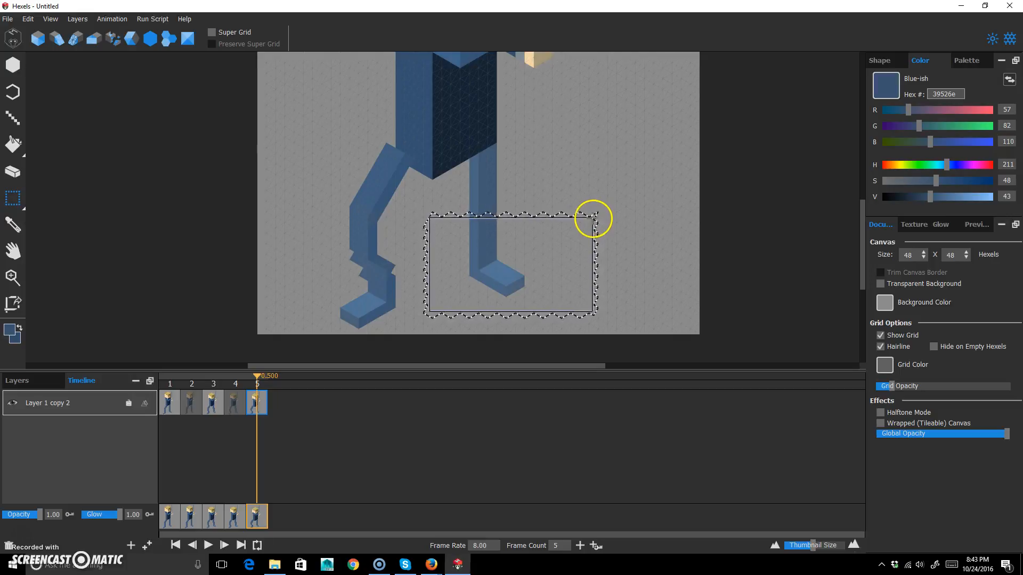
key(Right)
key(Right)
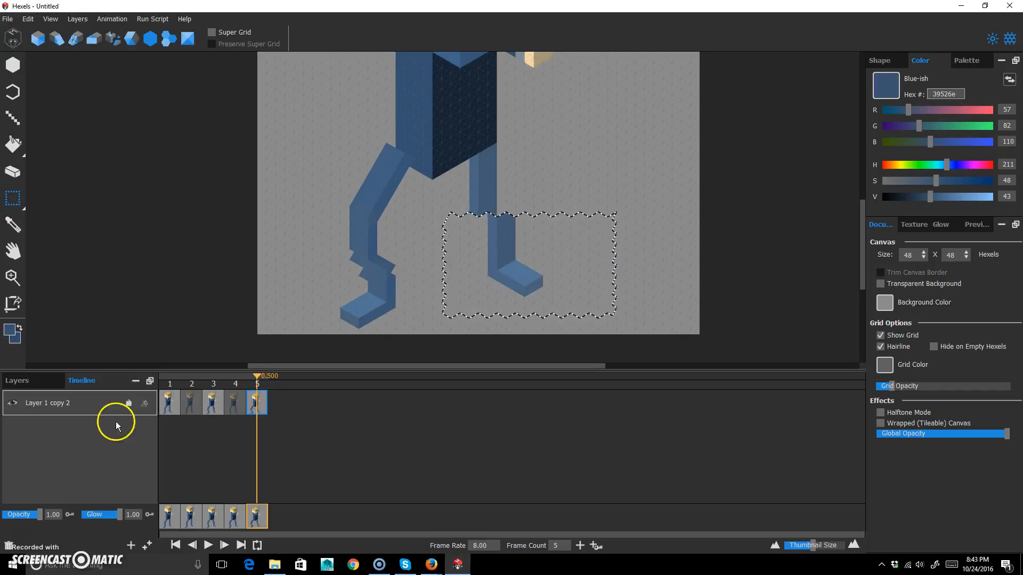
Step: Compare the straight leg's lower half across frames 1, 3 and 5, clearing the selection
click(213, 384)
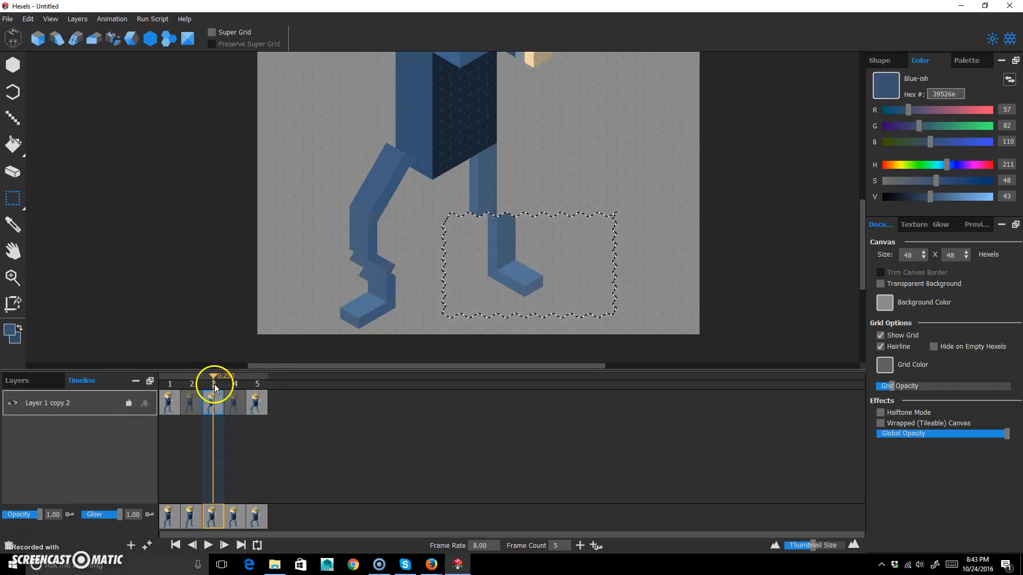
click(169, 384)
click(258, 383)
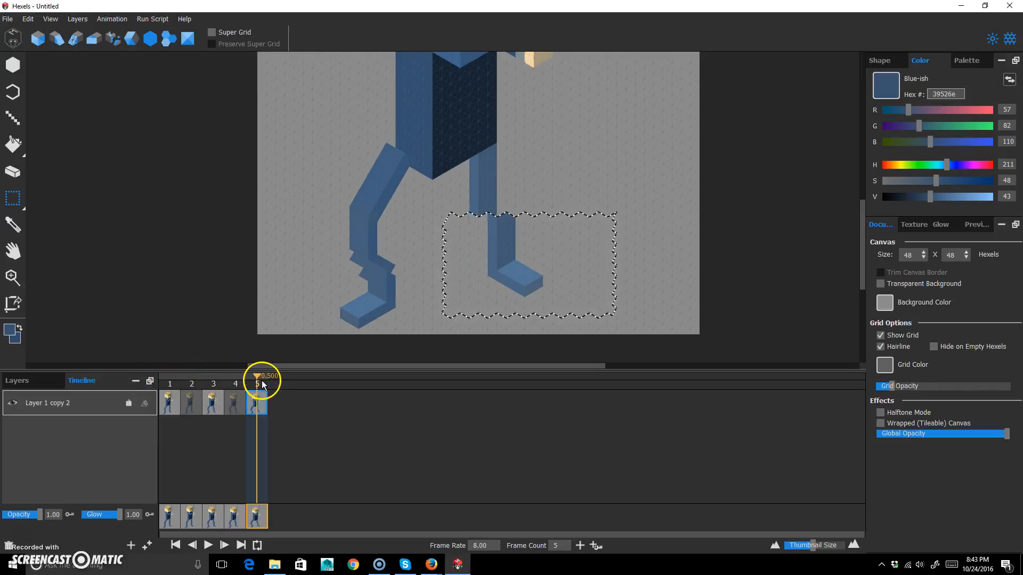
click(473, 228)
click(208, 384)
click(170, 383)
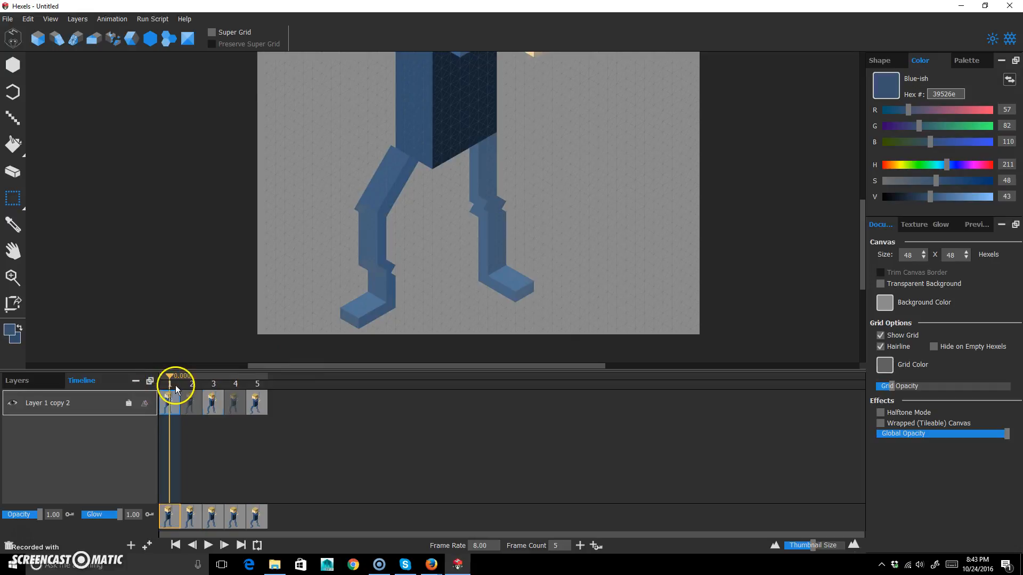
click(215, 384)
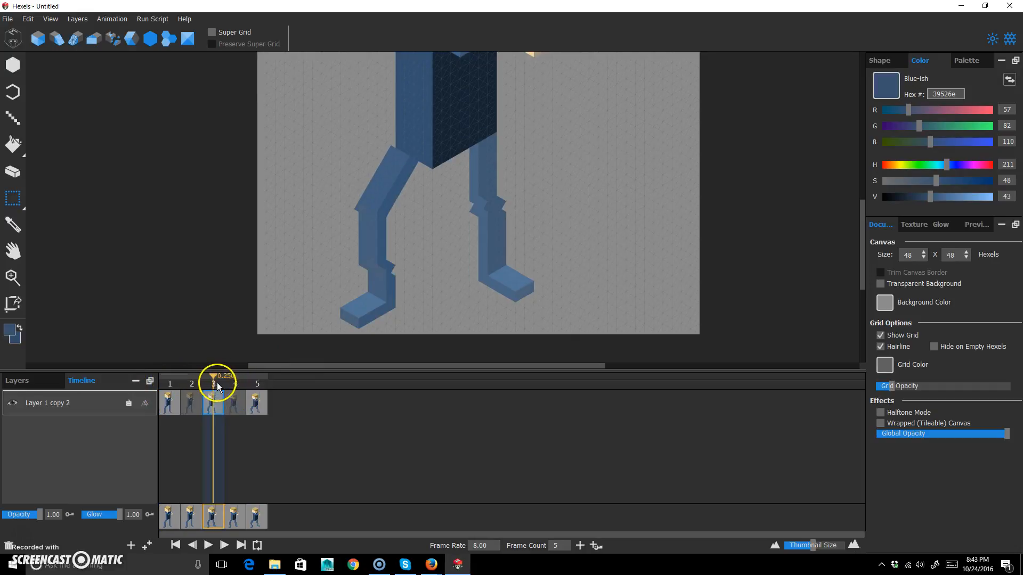
click(259, 385)
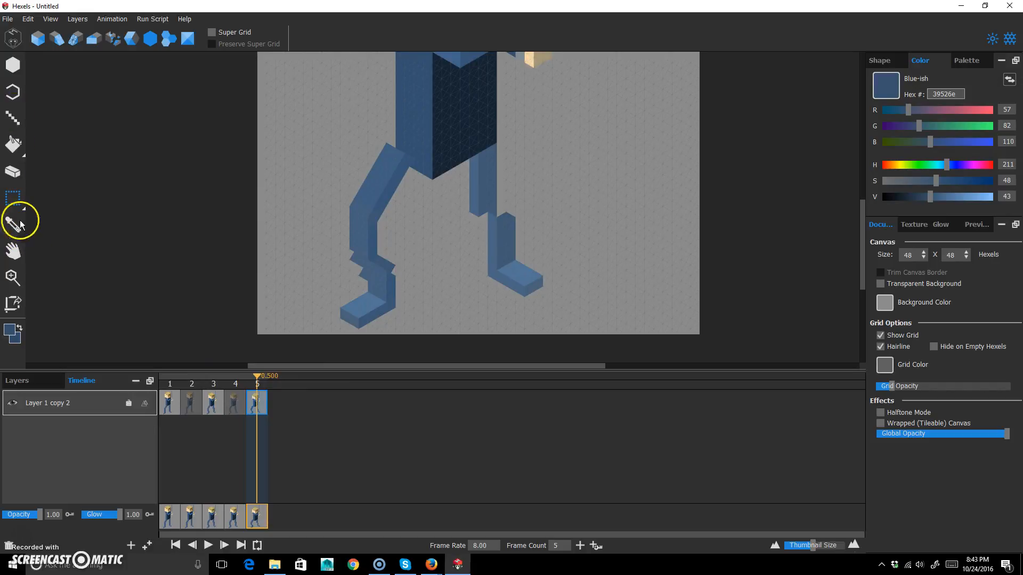
Step: Bridge the straight leg's knee on frame 5 with dark and light shades sampled from the leg, erasing the leftover corner below the thigh
click(12, 65)
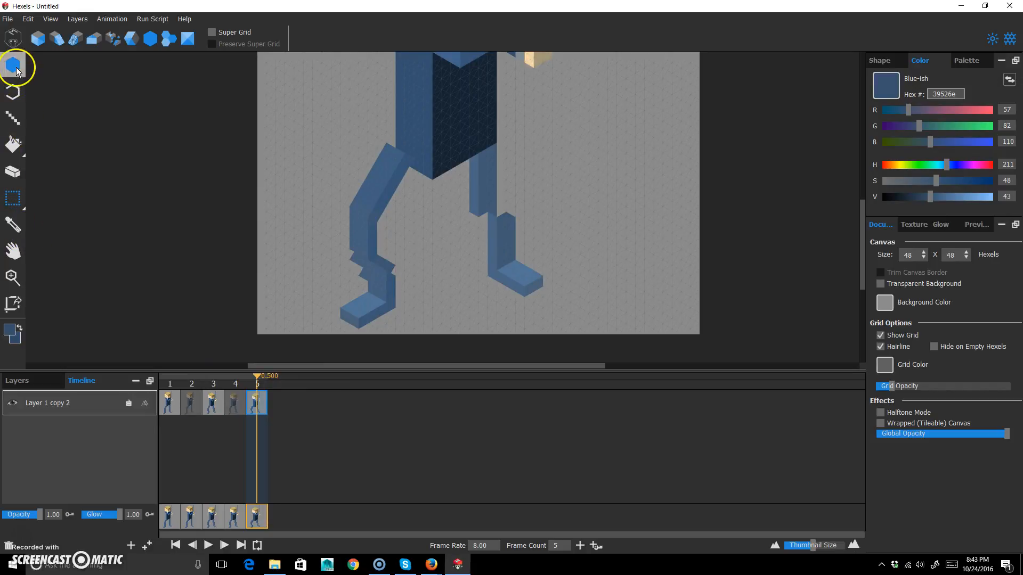
alt+click(487, 194)
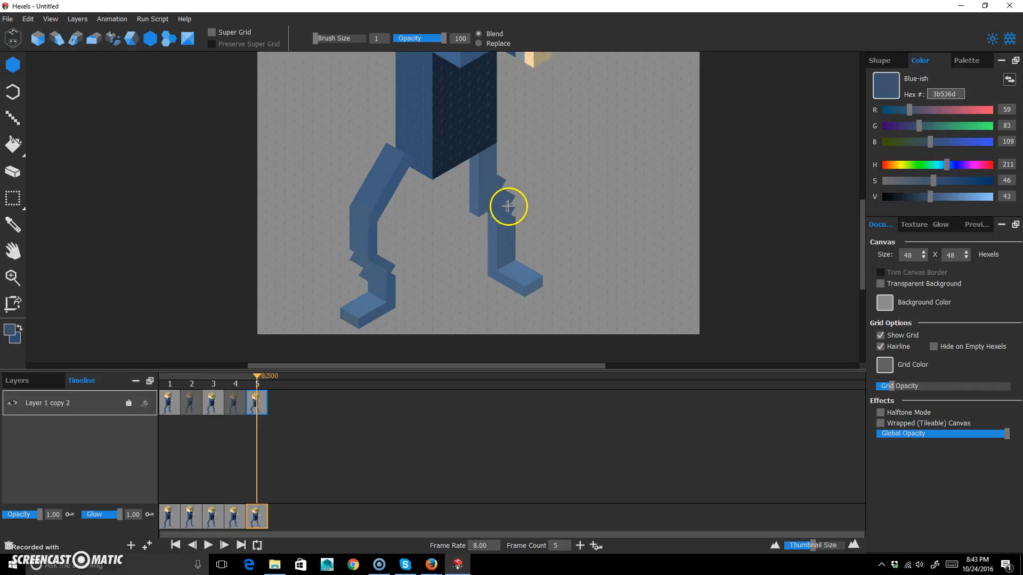
key(alt)
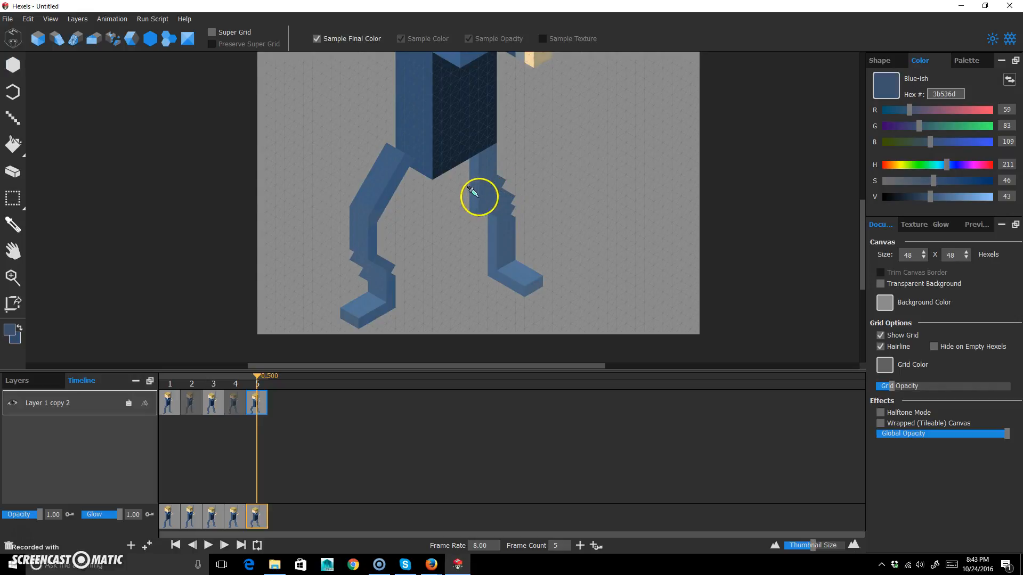
alt+click(475, 194)
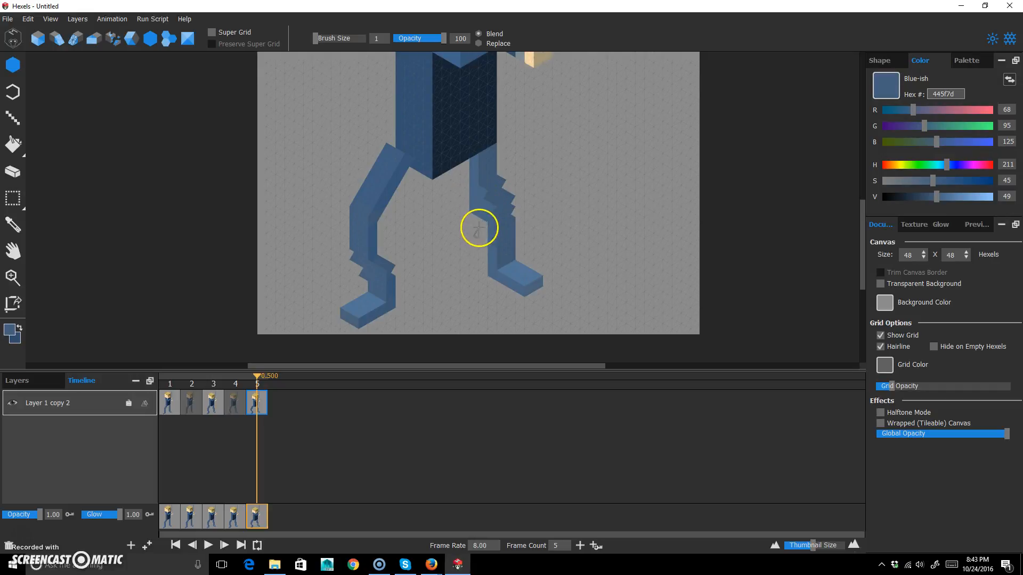
key(e)
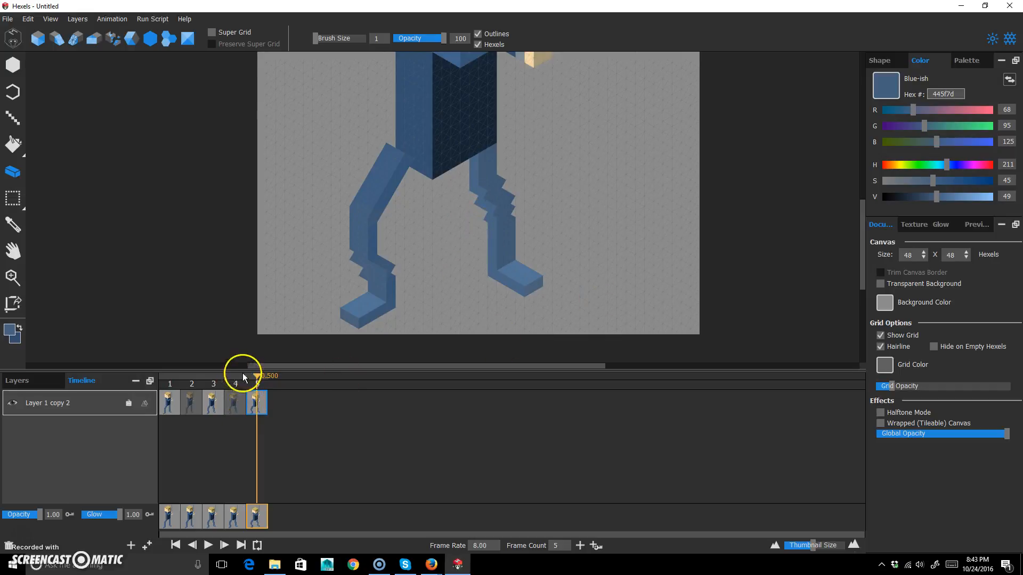
Step: Scrub through the timeline with the whole character in view to review the leg motion
drag(250, 375, 288, 376)
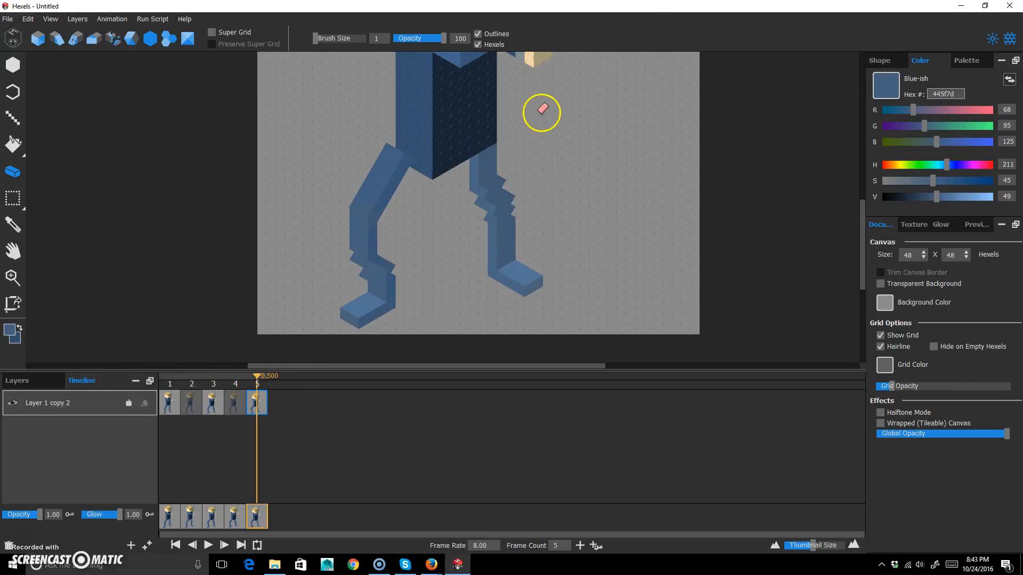
scroll(545, 112, down, 1)
scroll(547, 113, down, 1)
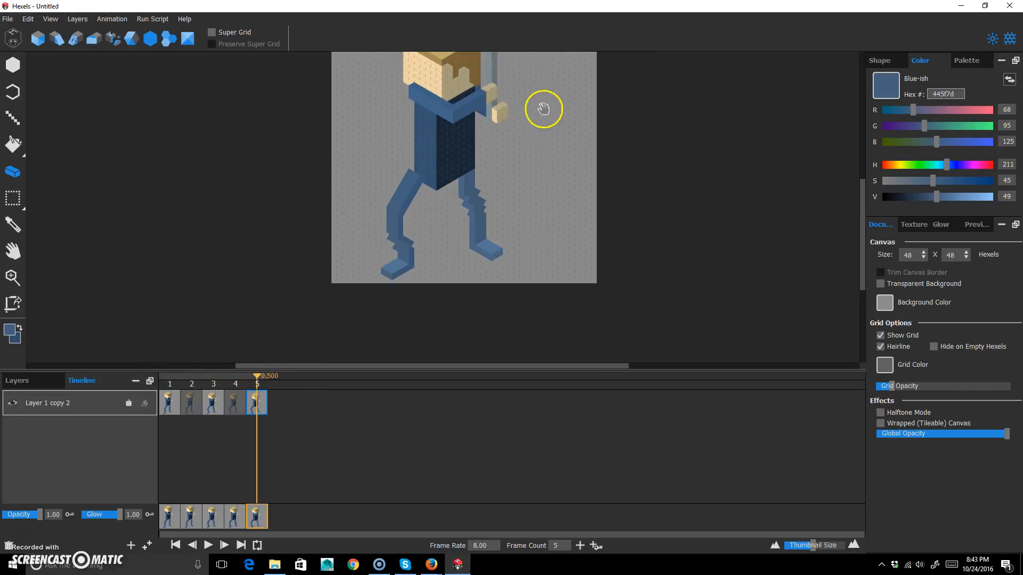
drag(248, 370, 281, 375)
drag(183, 384, 261, 378)
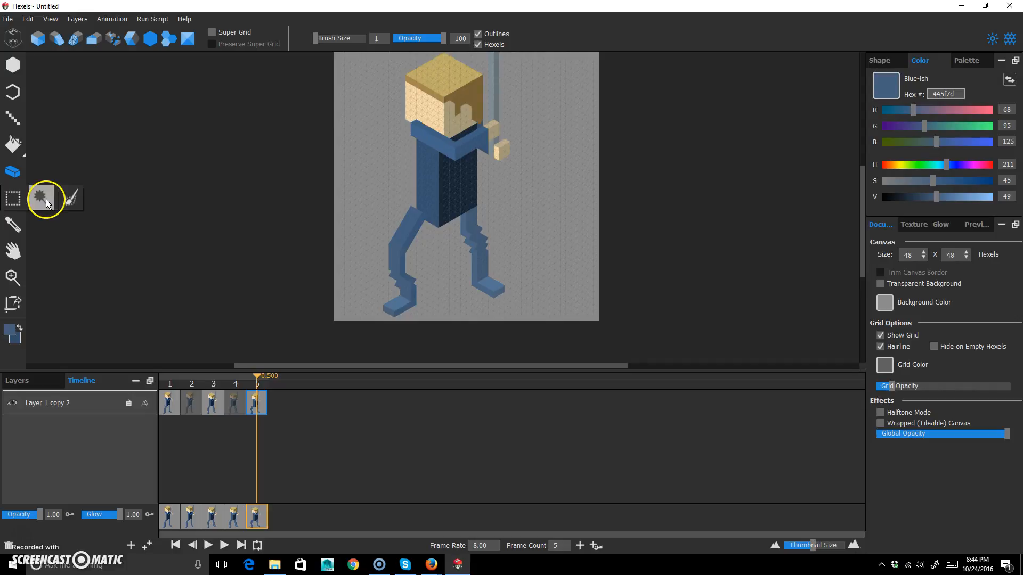
Step: Select the head, arms, hands and sword on frame 5 with the magic wand and move them down onto the torso, comparing frames 3 and 1
click(45, 200)
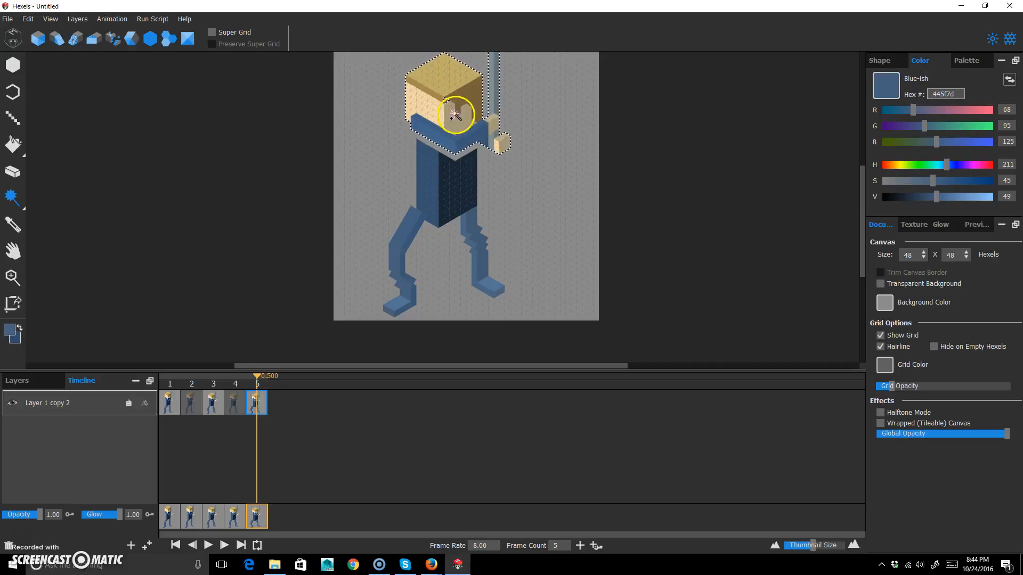
drag(510, 138, 509, 141)
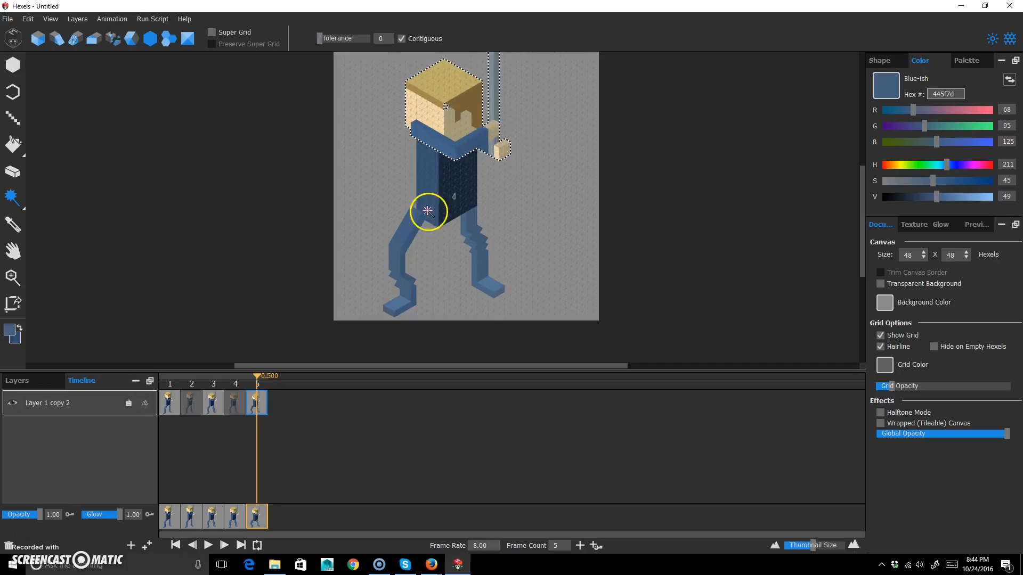
drag(251, 376, 219, 375)
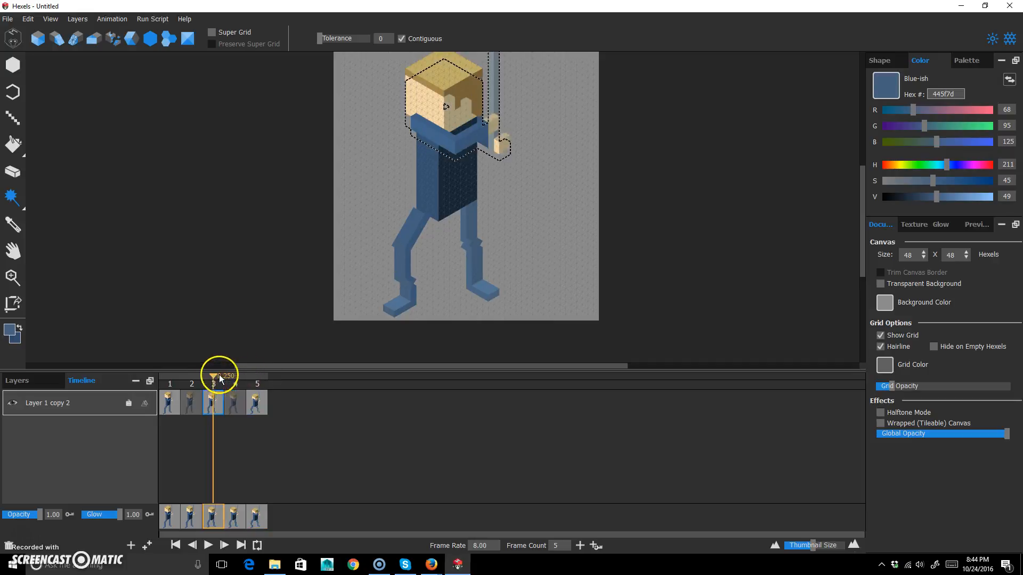
click(170, 381)
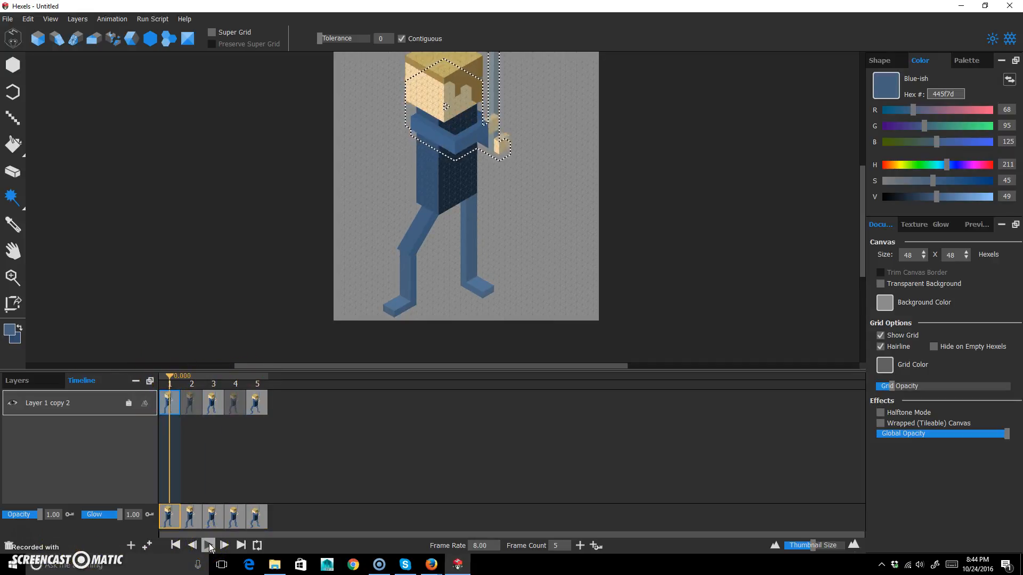
Step: Play the animation from the first frame with looping toggled to review the motion, and check the frame 5 and frame 3 keyframes
click(174, 545)
click(256, 545)
click(208, 544)
click(379, 409)
click(256, 545)
click(209, 544)
click(256, 411)
click(211, 404)
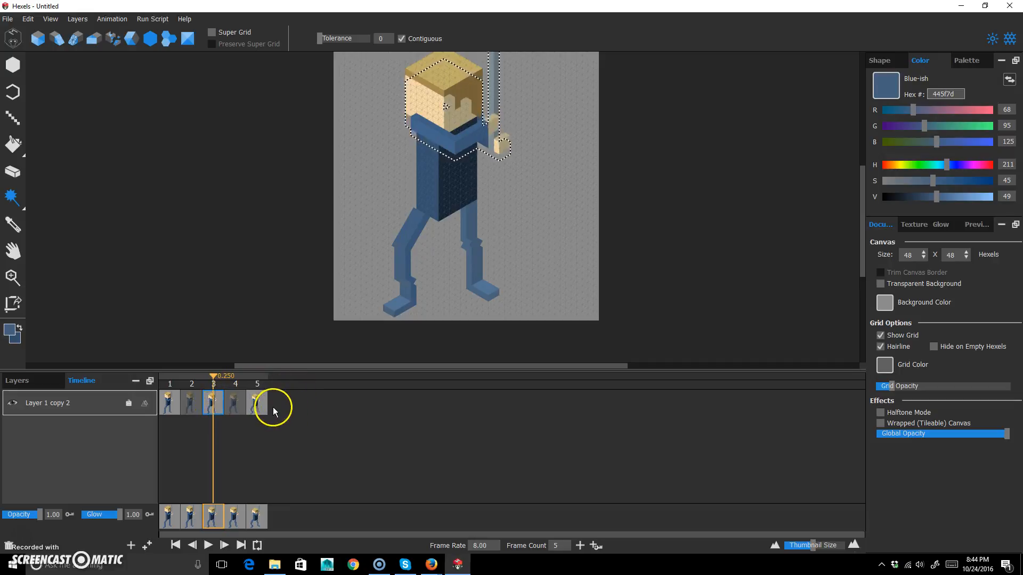
Step: Add a sixth frame after the last frame of the animation
click(241, 544)
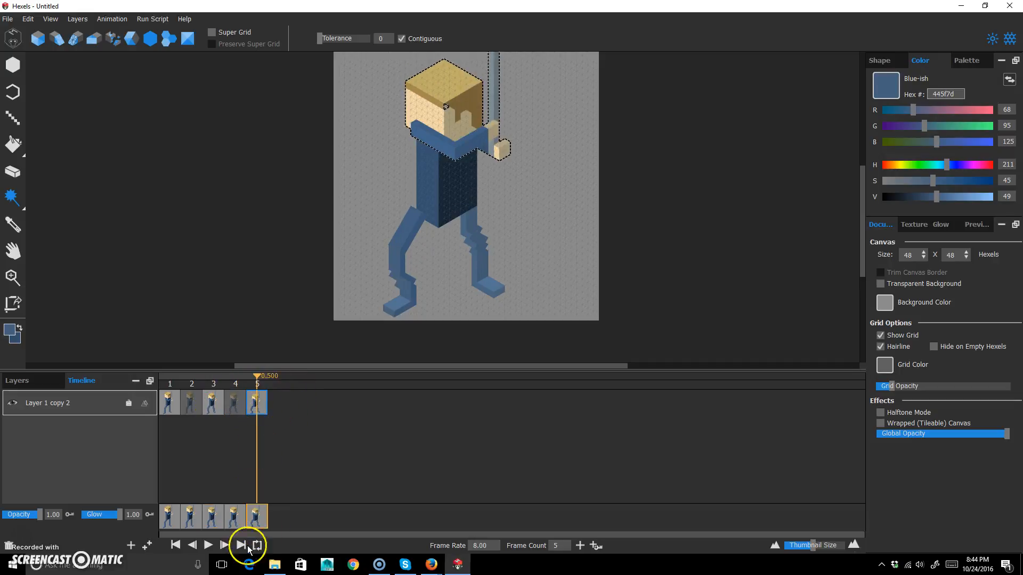
click(580, 546)
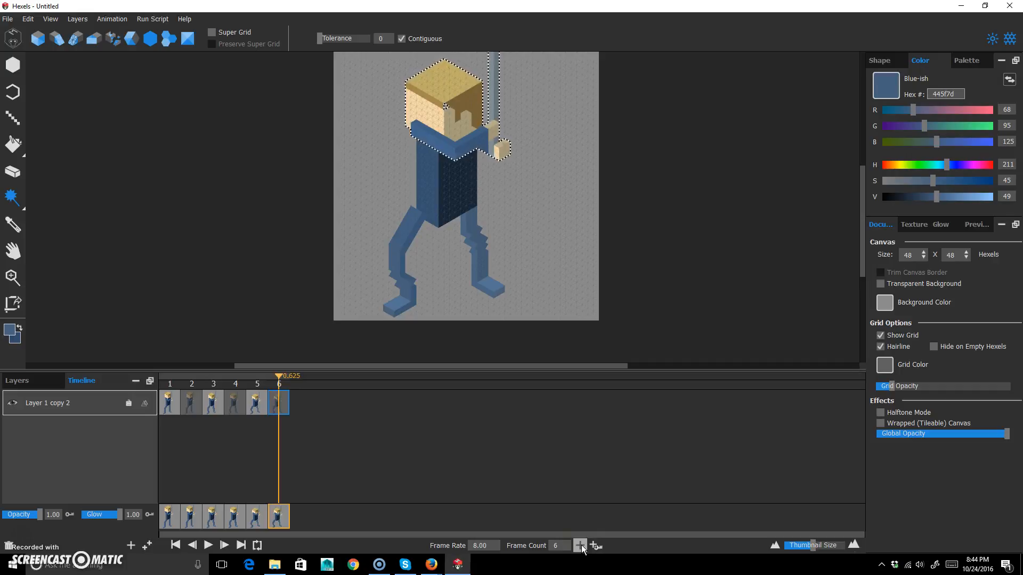
Step: Add a seventh frame with a keyframe, copy the entire pose from frame 3, and paste it onto frame 7
click(580, 546)
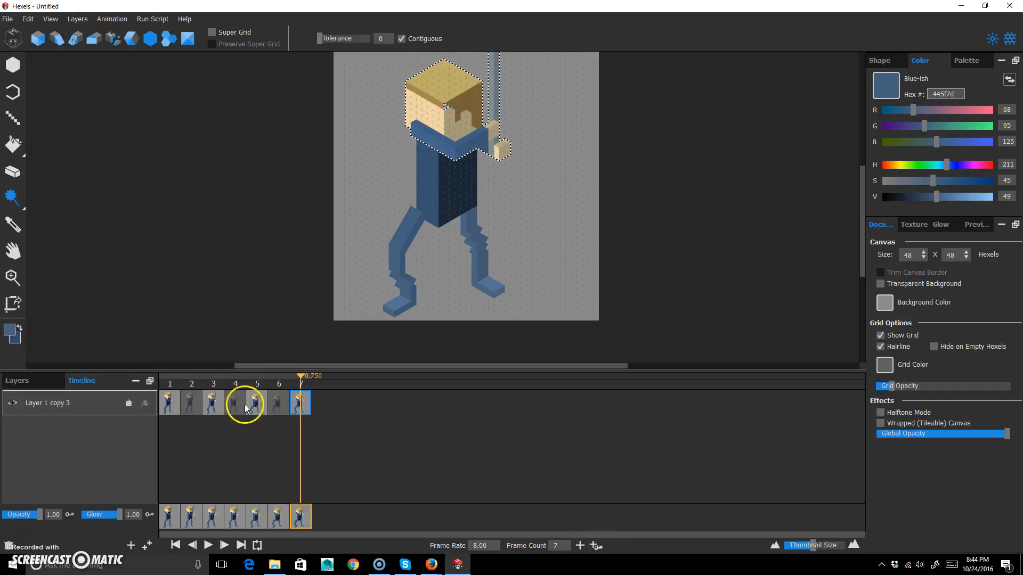
key(ctrl+v)
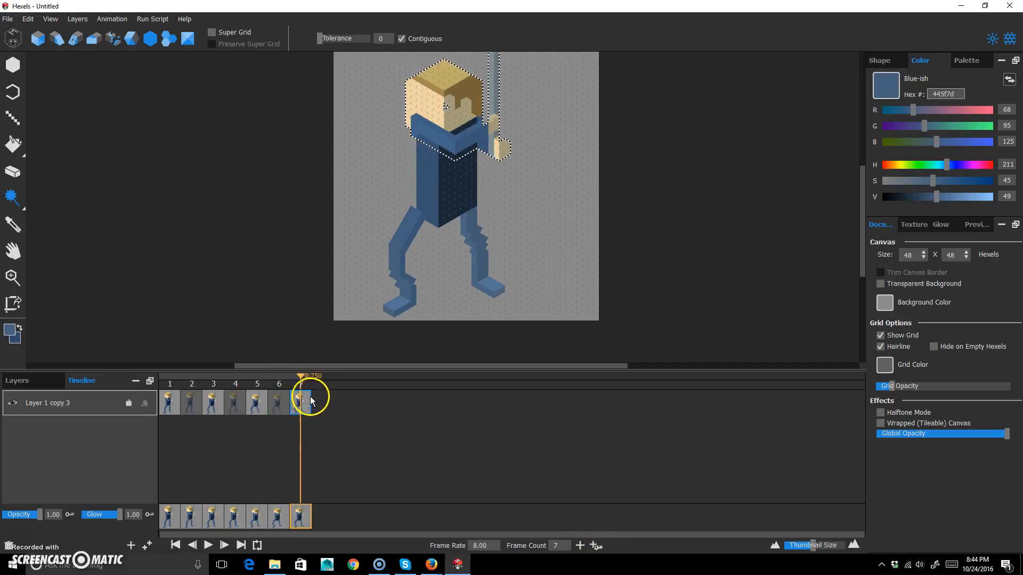
click(215, 389)
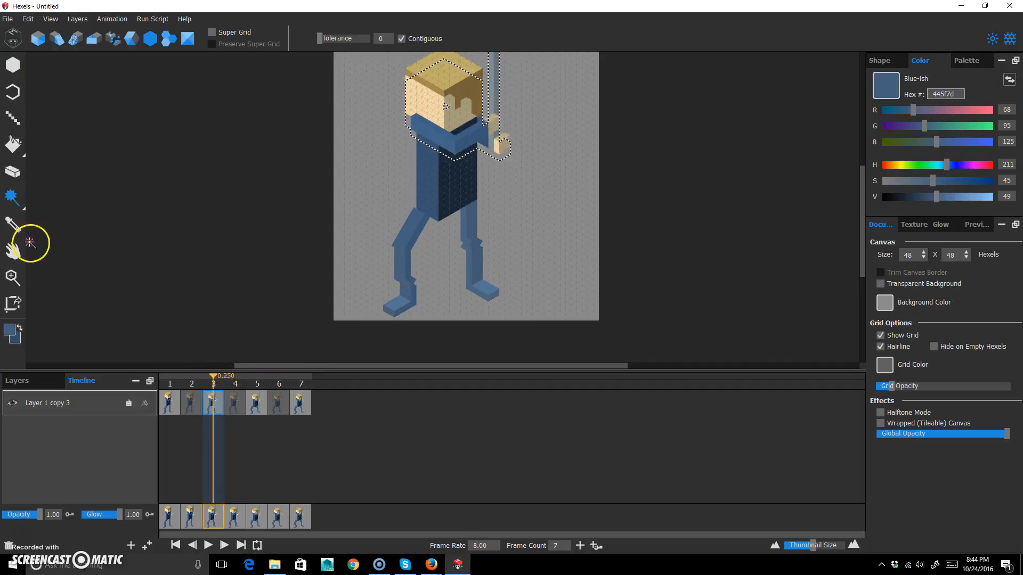
key(ctrl+a)
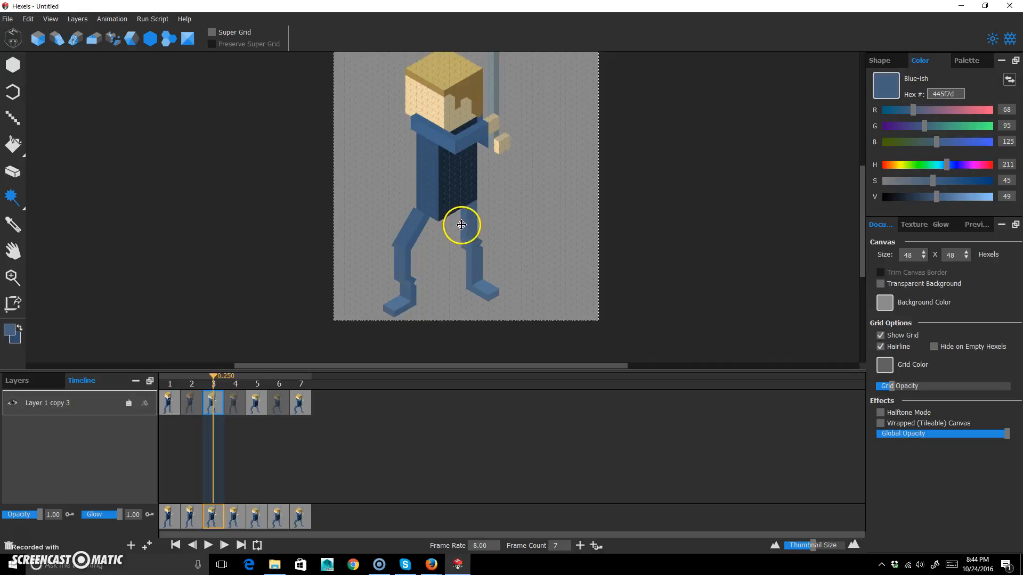
click(298, 403)
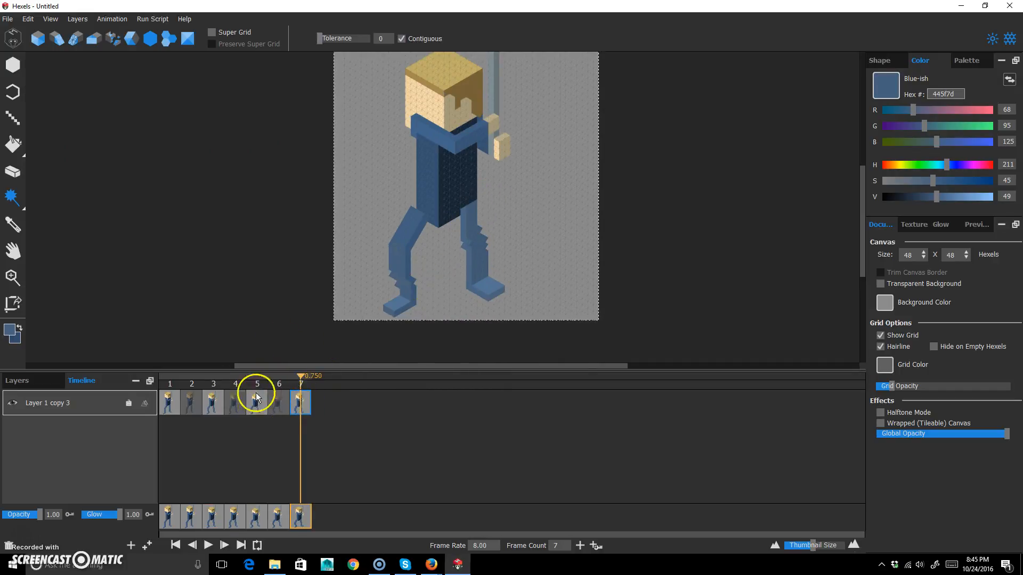
Step: Compare the poses on frames 5 and 7, and add an eighth frame at the end of the animation
click(256, 397)
click(305, 383)
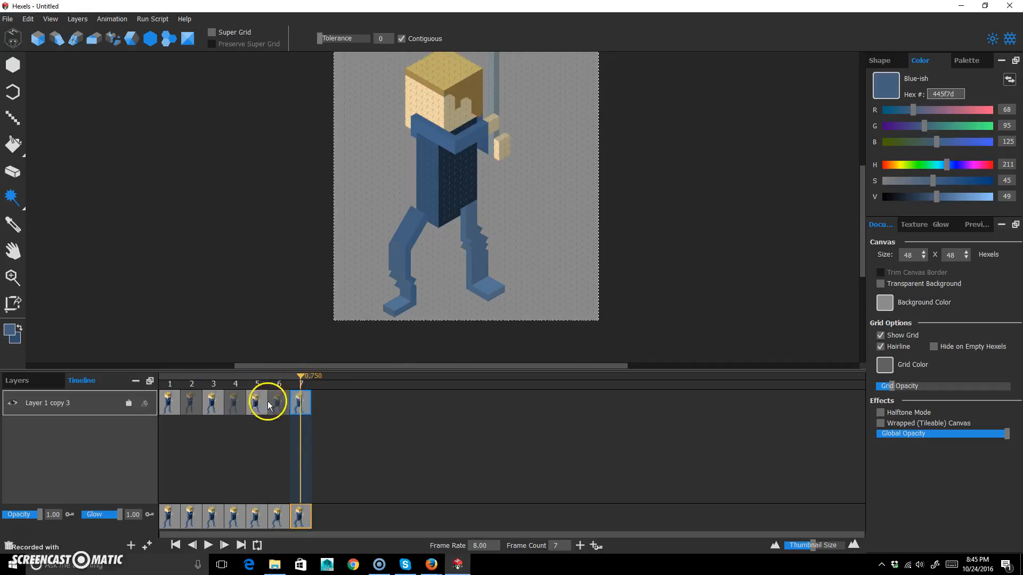
click(580, 546)
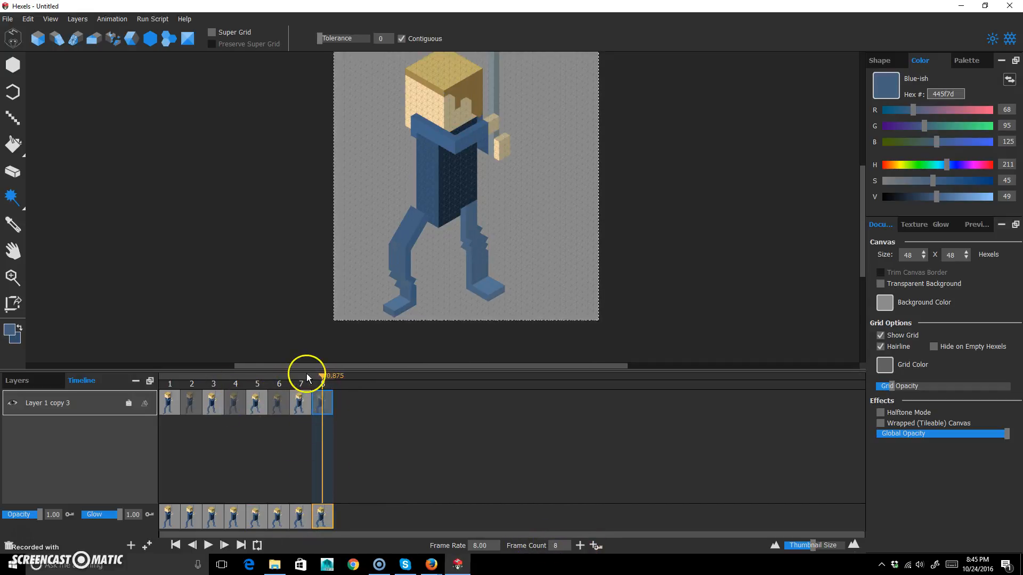
Step: Play the eight-frame animation in a loop from the first frame to review the motion, then stop looping
click(172, 393)
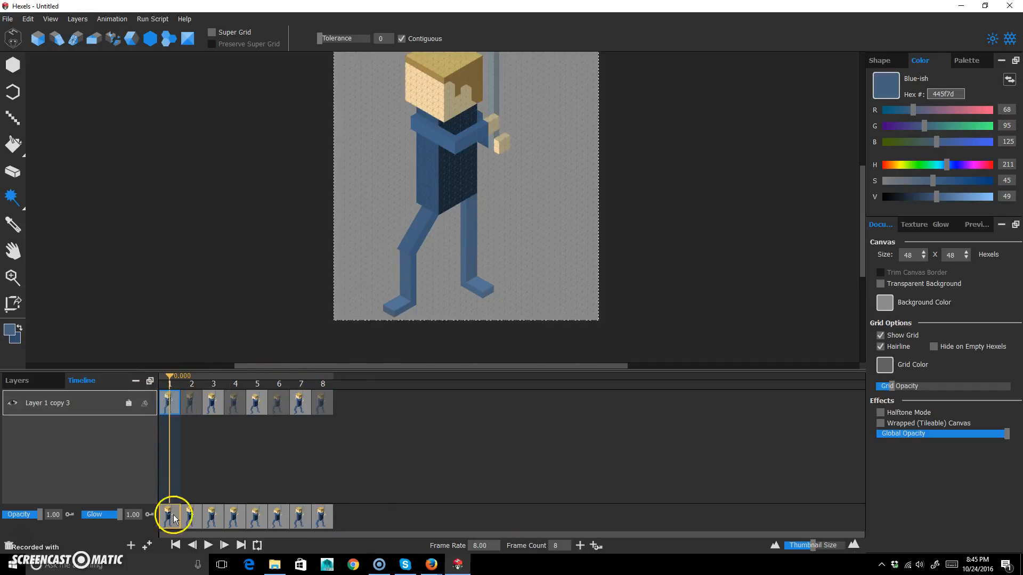
click(257, 545)
click(208, 545)
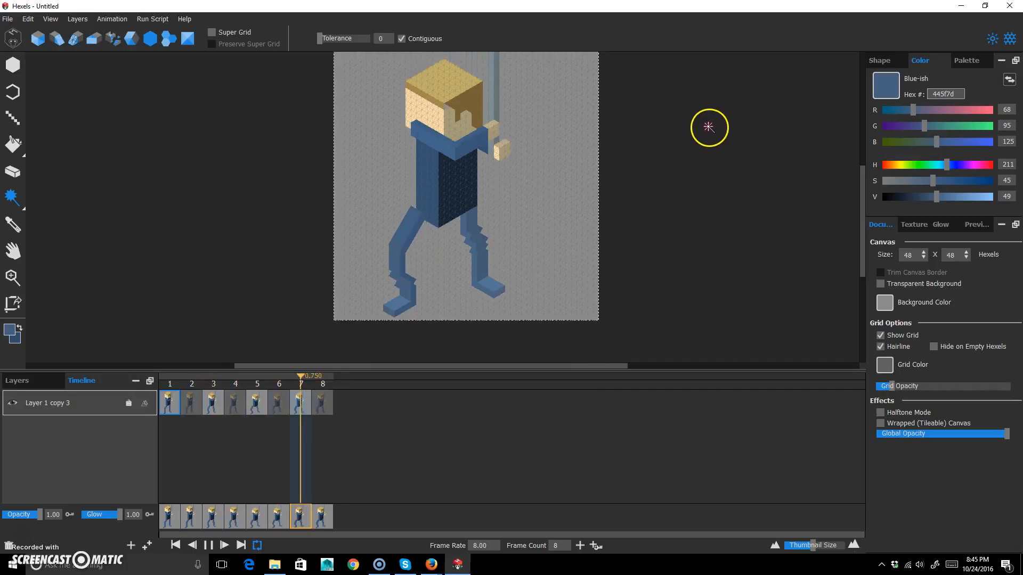
click(254, 548)
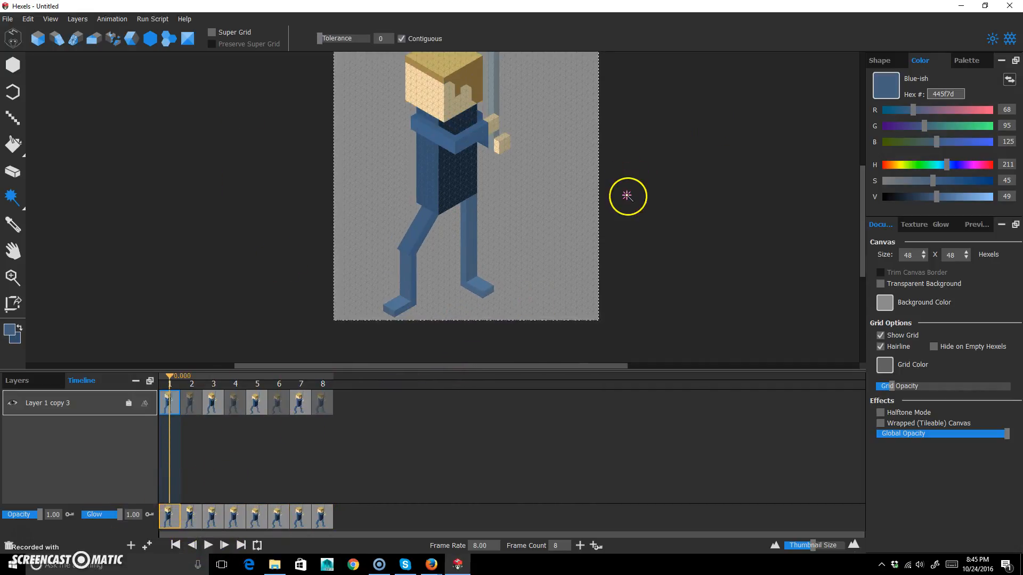
Step: Make the canvas background transparent
scroll(640, 202, up, 1)
click(880, 284)
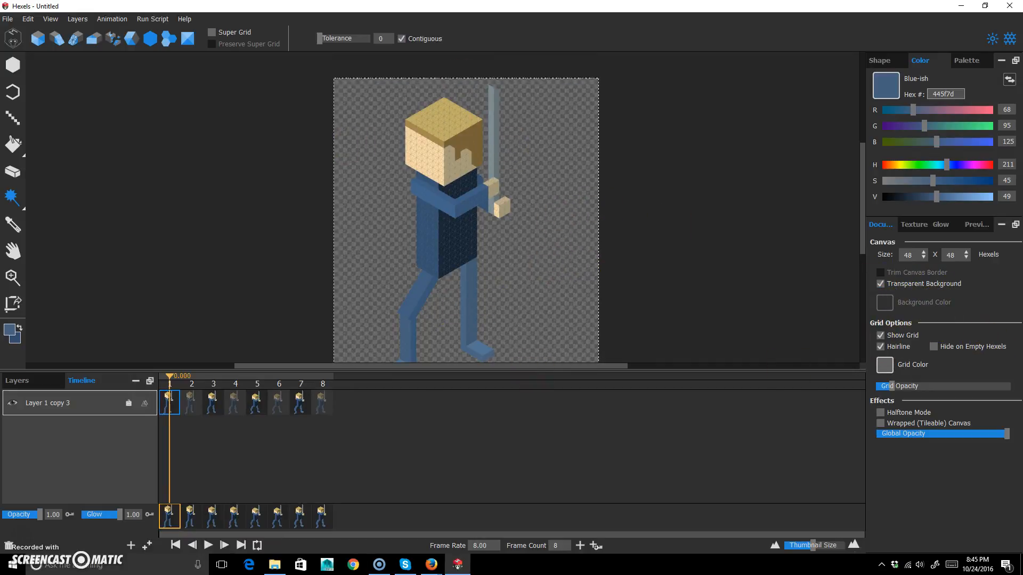
Step: Start saving the document as a new file and go to the Desktop folder 2Dgames, subfolder charlesCharlatan
click(8, 20)
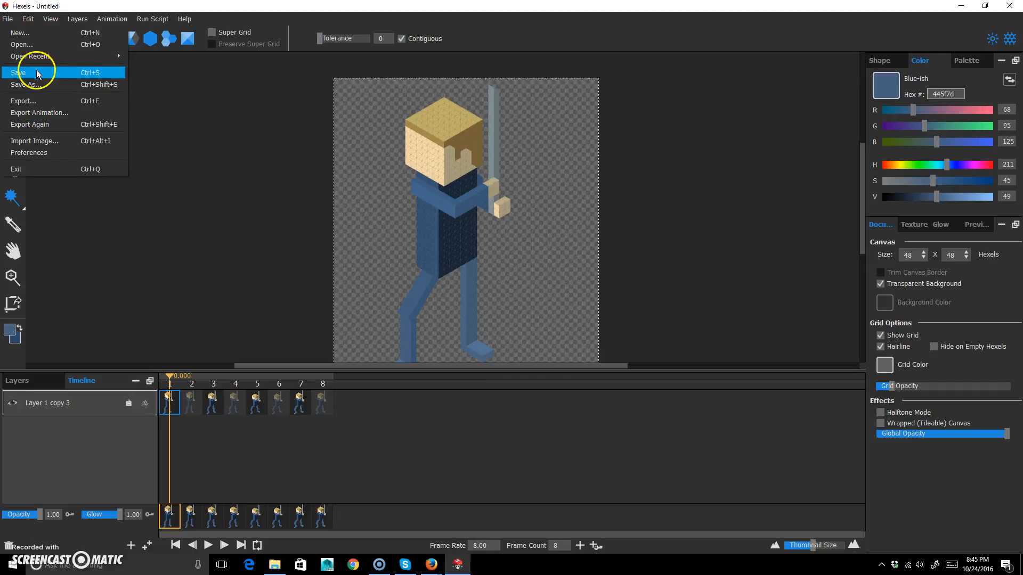
click(37, 84)
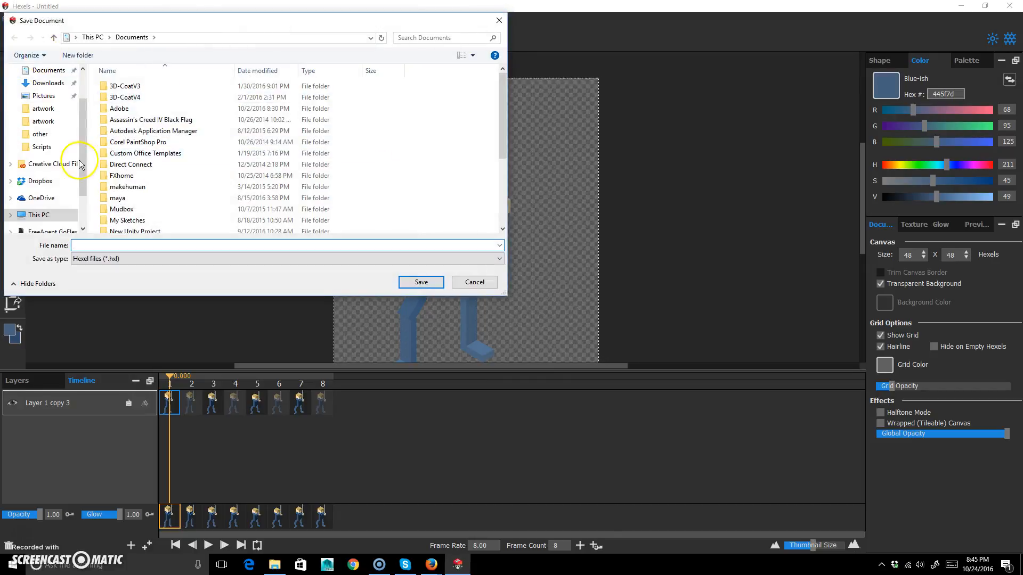
scroll(48, 133, up, 2)
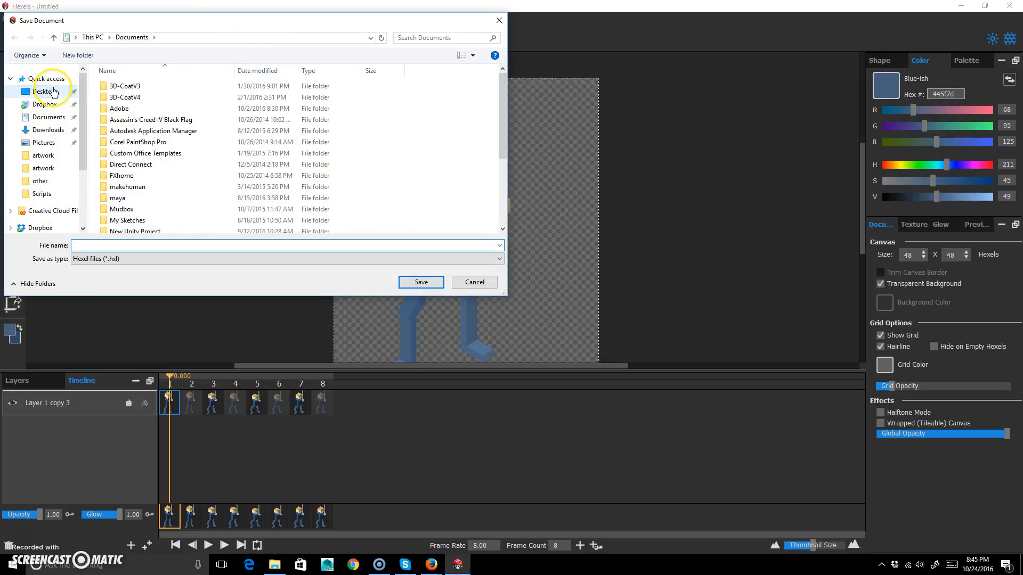
click(43, 92)
double_click(154, 97)
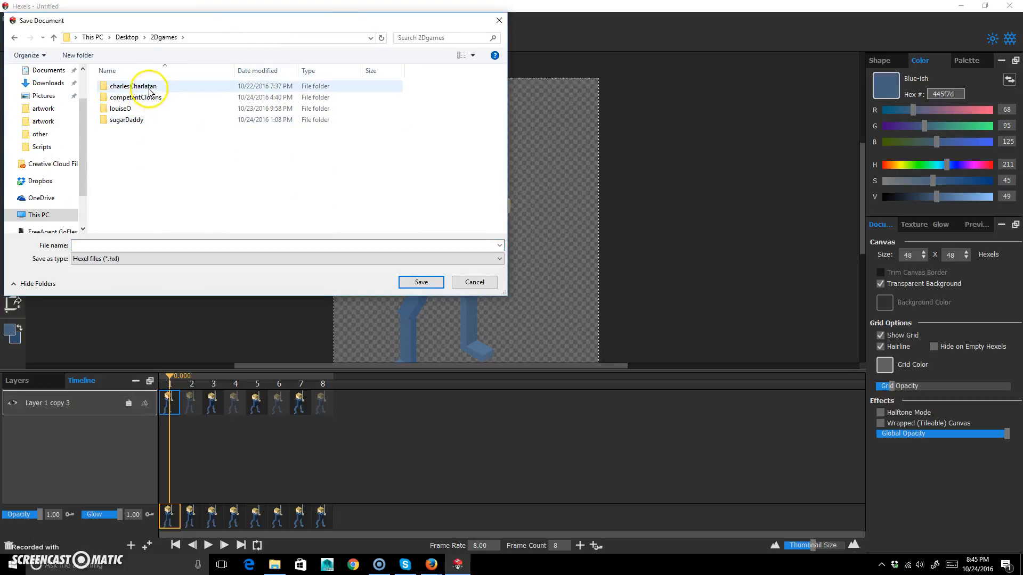
double_click(154, 87)
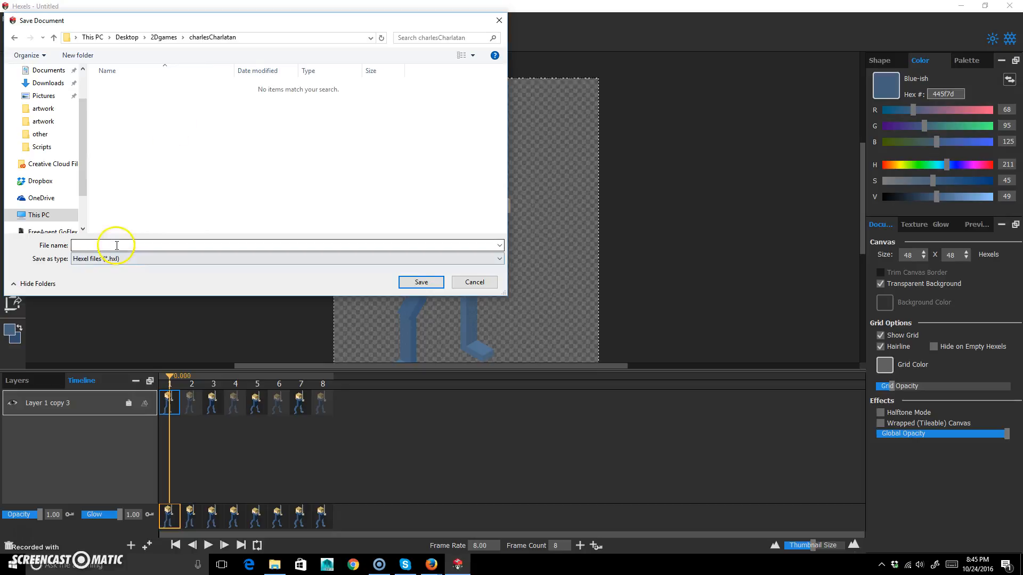
Step: Create a folder named artwork and save the document in it as charlie_master
right_click(165, 167)
mouse_move(126, 291)
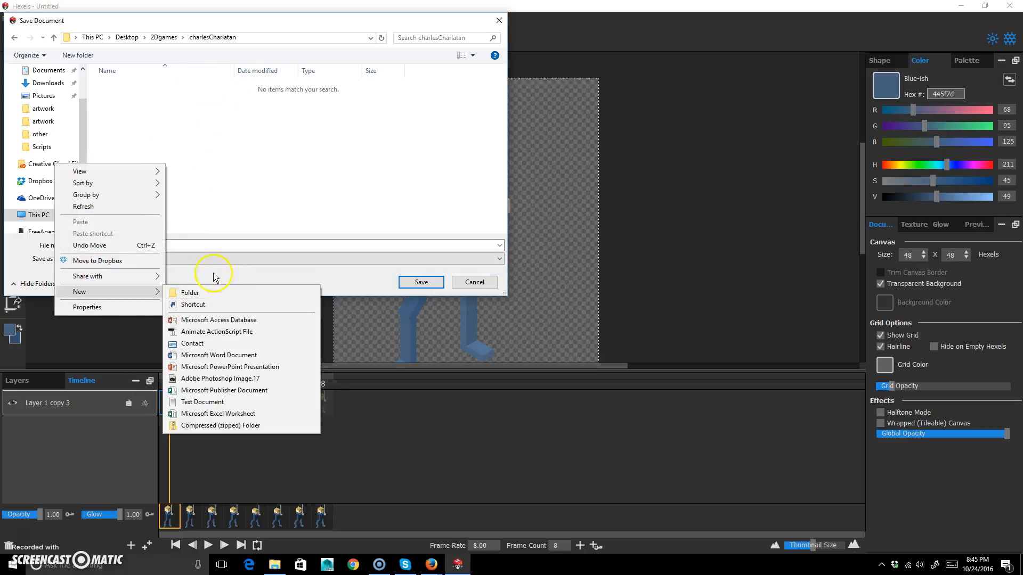
click(242, 294)
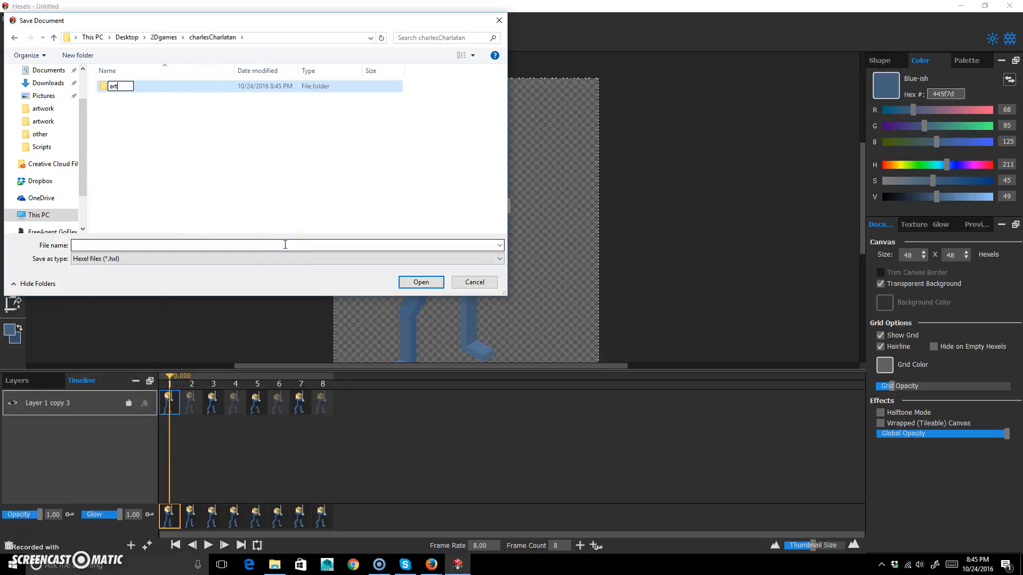
key(Return)
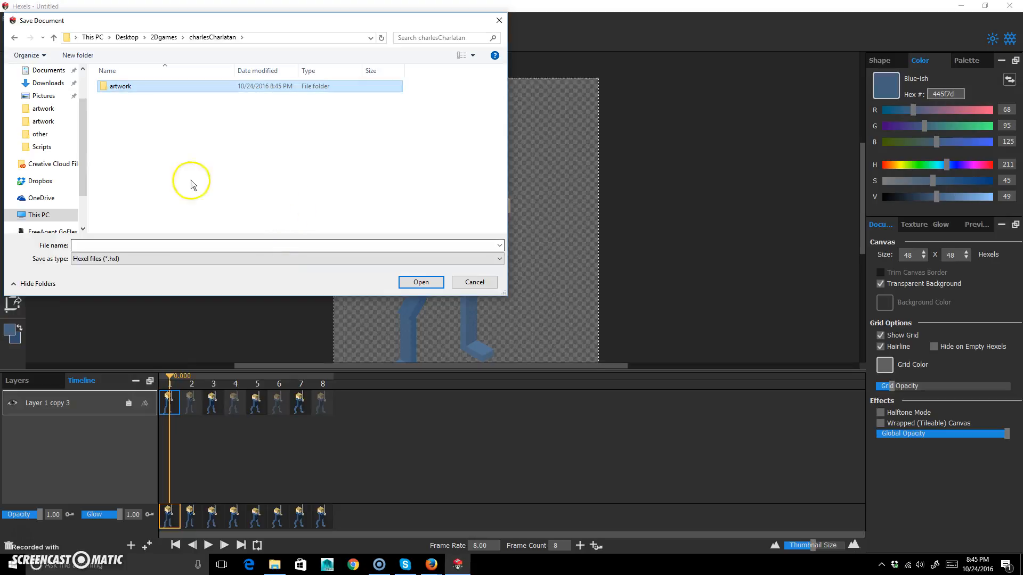
key(Return)
click(151, 243)
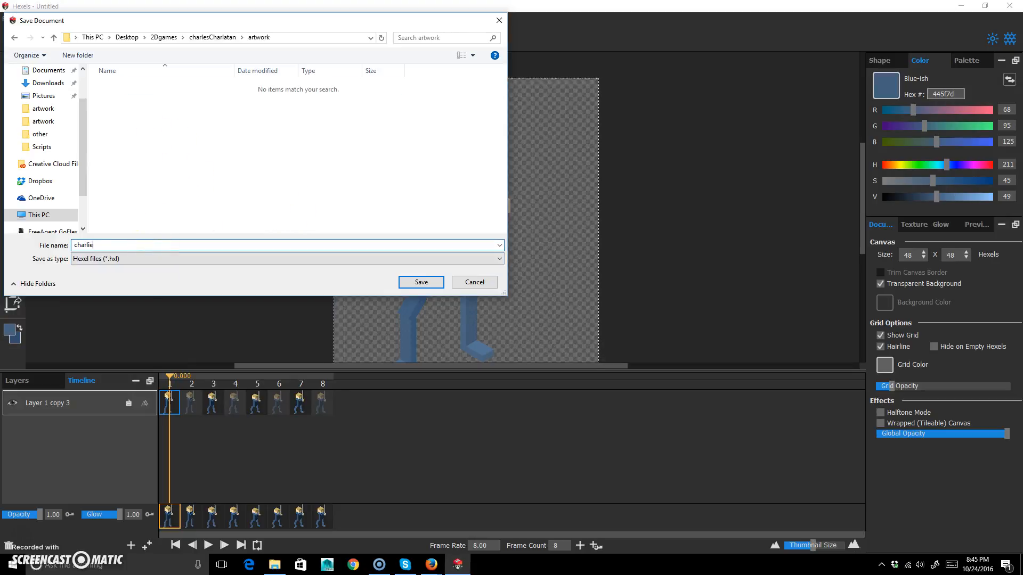
key(Return)
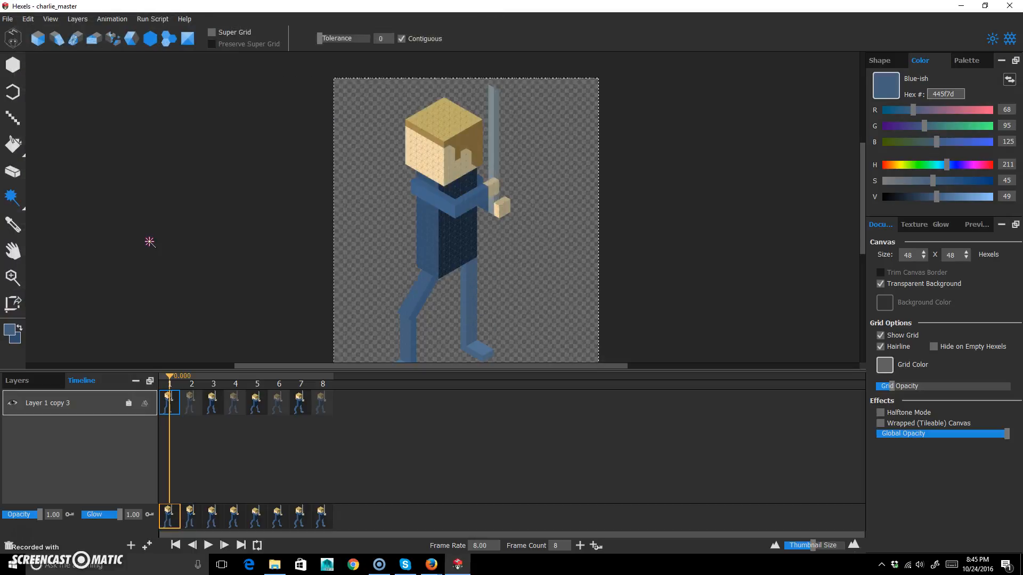
Step: Start an animation export as a spritesheet with 2 rows
click(7, 20)
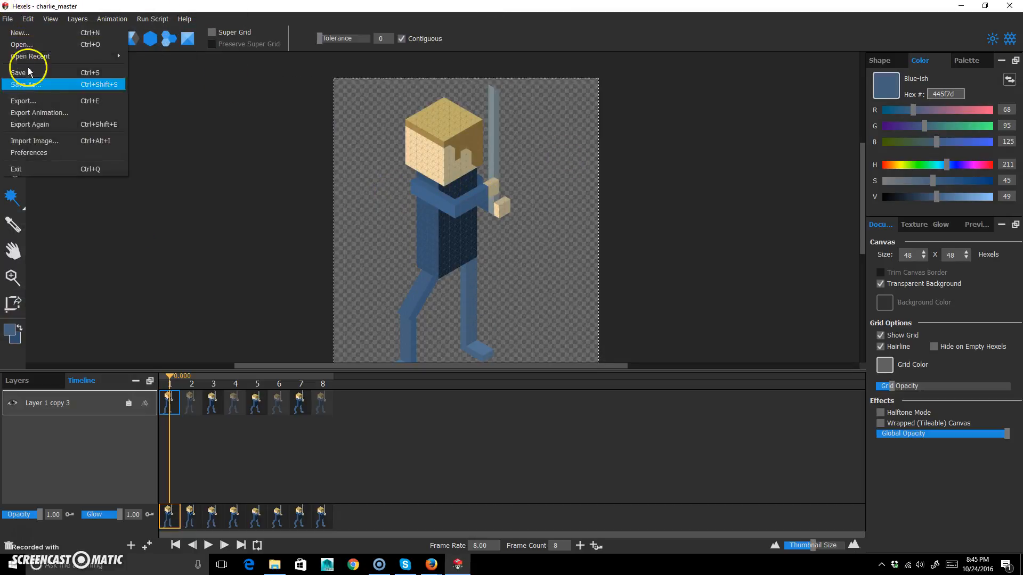
click(51, 112)
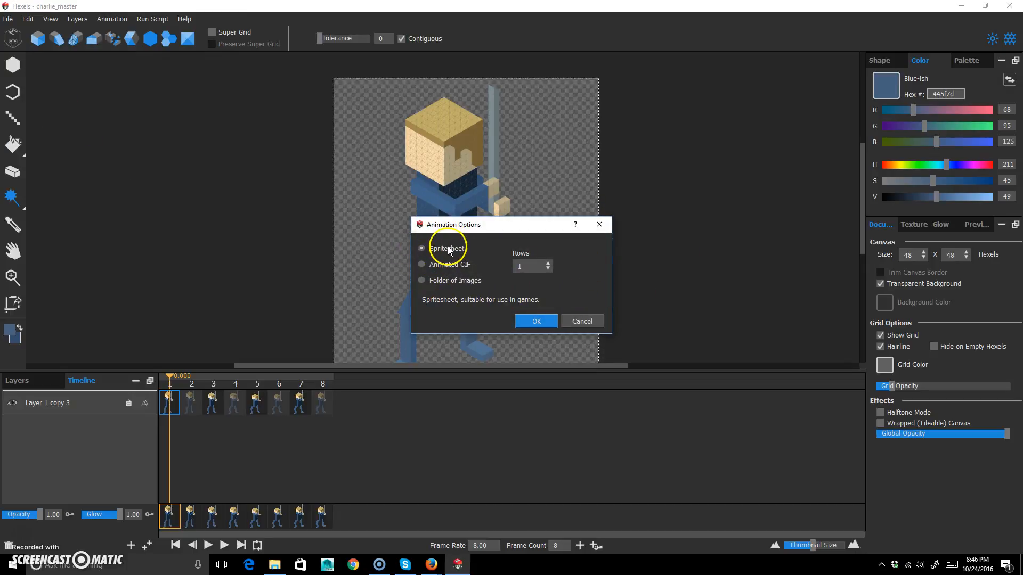
click(548, 263)
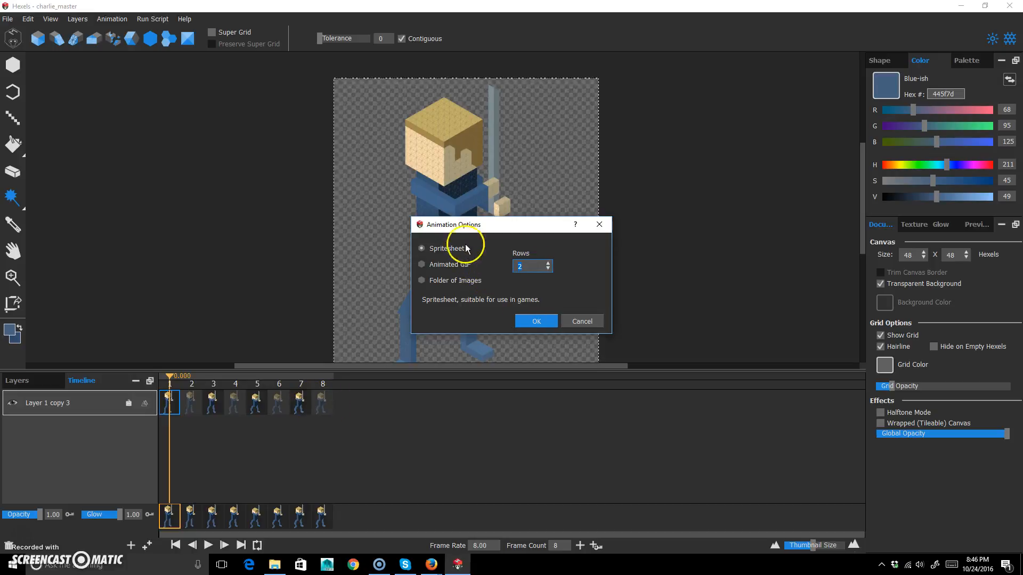
click(537, 321)
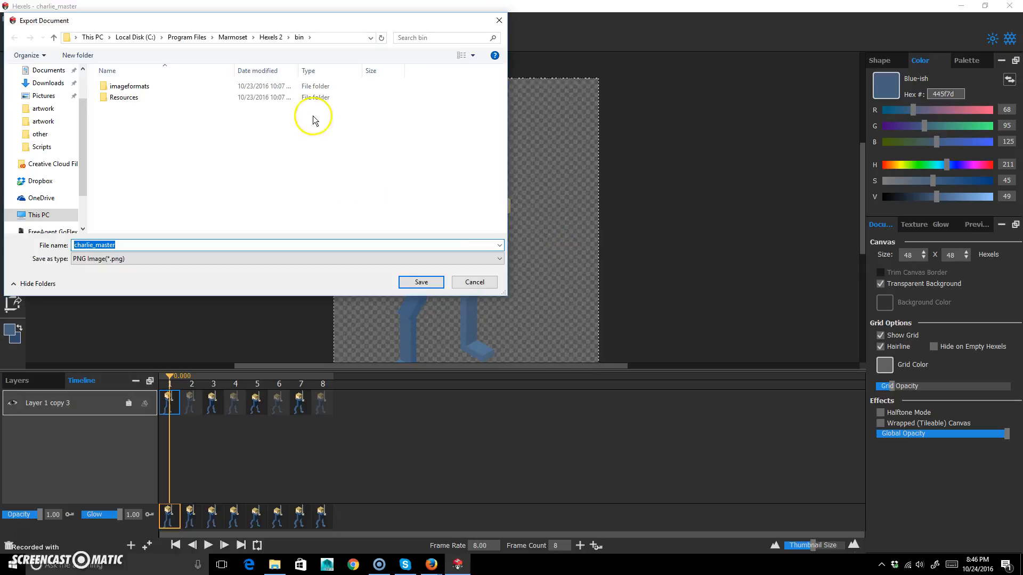
Step: Choose the artwork folder inside Desktop, 2Dgames, charlesCharlatan as the export destination
scroll(46, 136, up, 3)
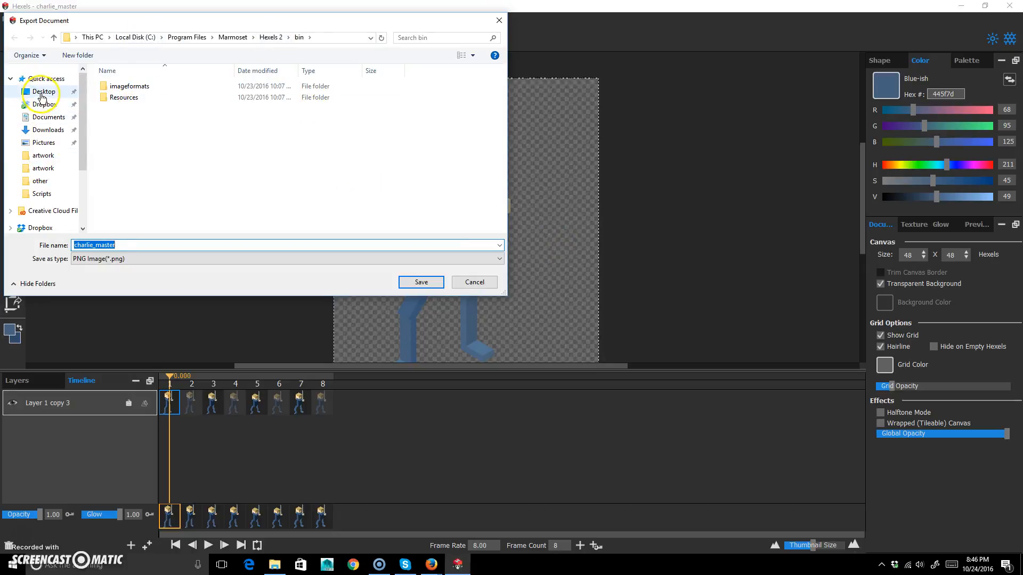
click(43, 91)
double_click(124, 99)
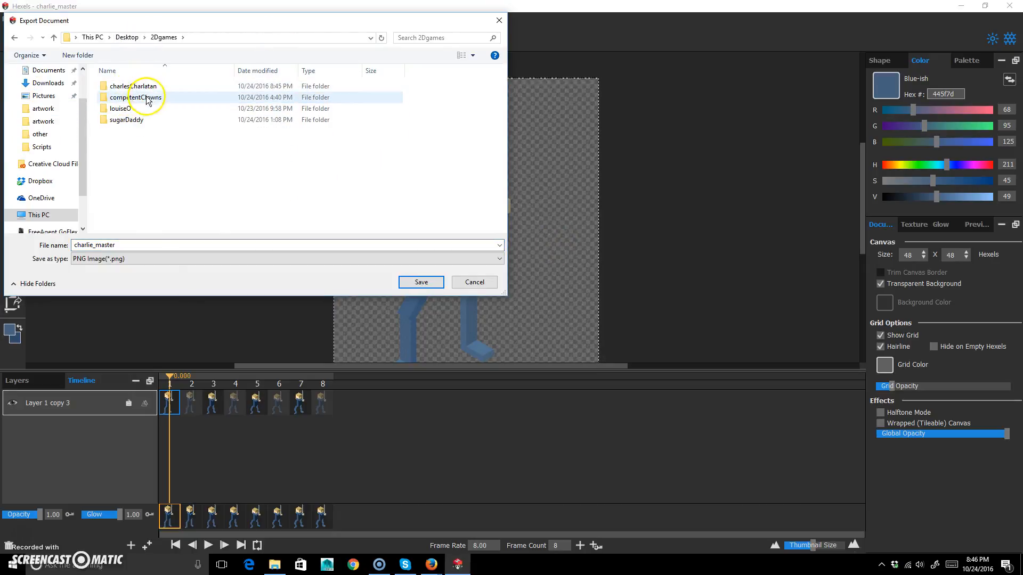
double_click(130, 97)
double_click(120, 94)
Step: Replace the "master" ending of the export file name after "charlie_" and accept it as a PNG image
click(132, 247)
key(BackSpace)
key(BackSpace)
key(BackSpace)
key(BackSpace)
key(BackSpace)
key(BackSpace)
key(BackSpace)
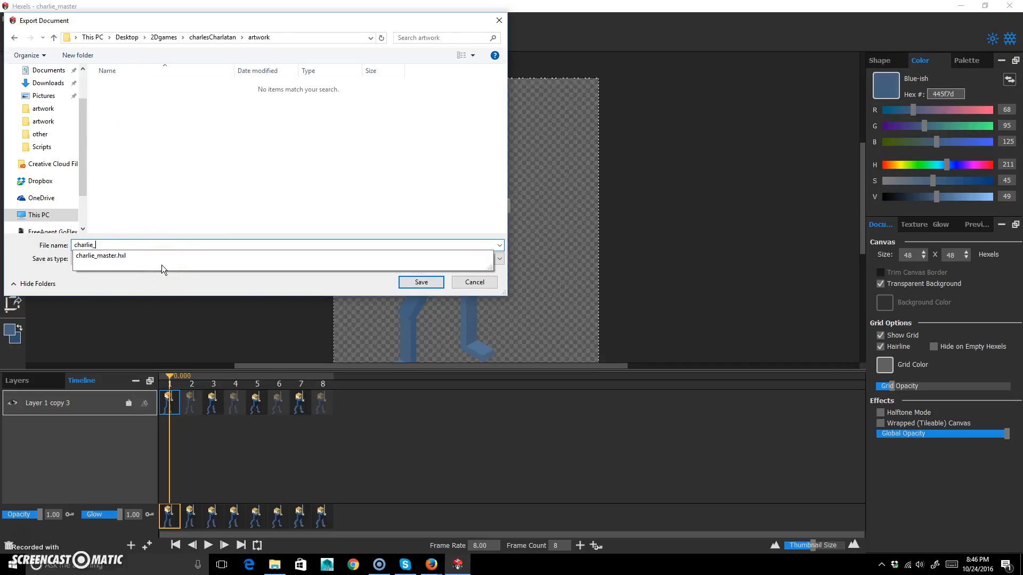
key(Return)
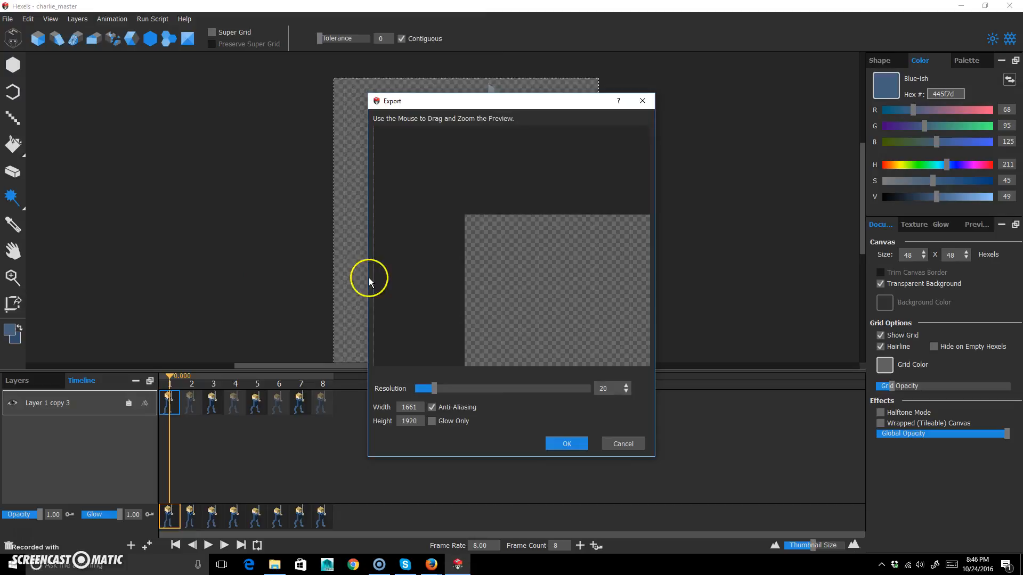
Step: Inspect the character in the export preview and set the export resolution to 5
drag(584, 306, 476, 210)
drag(564, 293, 467, 250)
drag(453, 254, 538, 295)
drag(498, 149, 498, 258)
drag(482, 169, 515, 283)
scroll(514, 284, up, 2)
scroll(628, 390, down, 8)
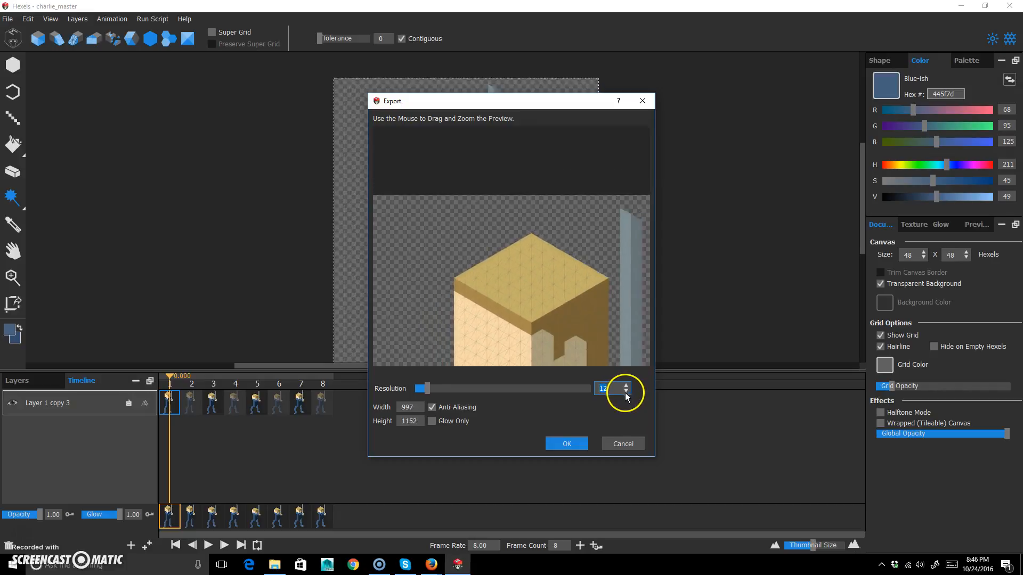
scroll(624, 392, down, 8)
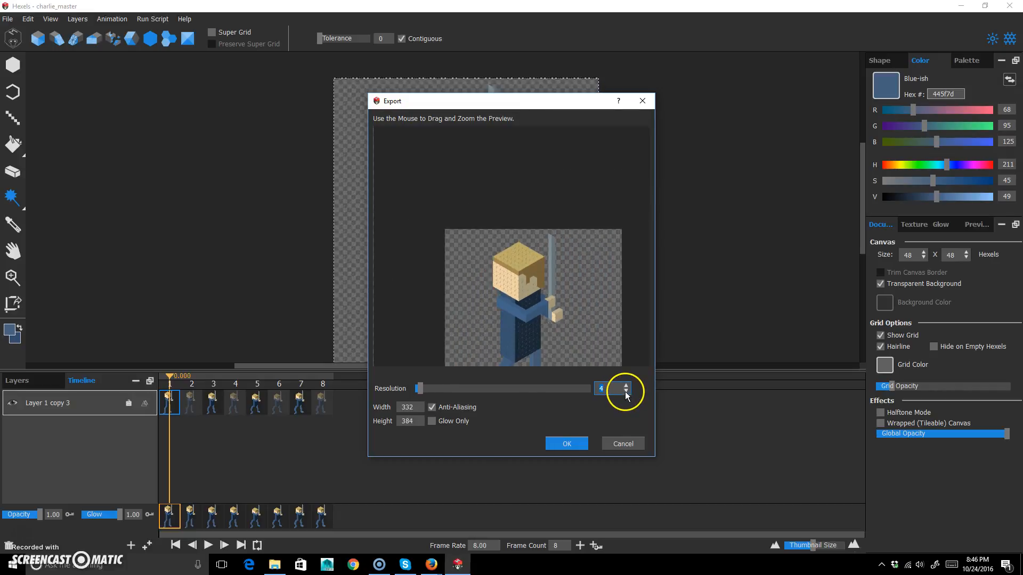
scroll(625, 392, down, 2)
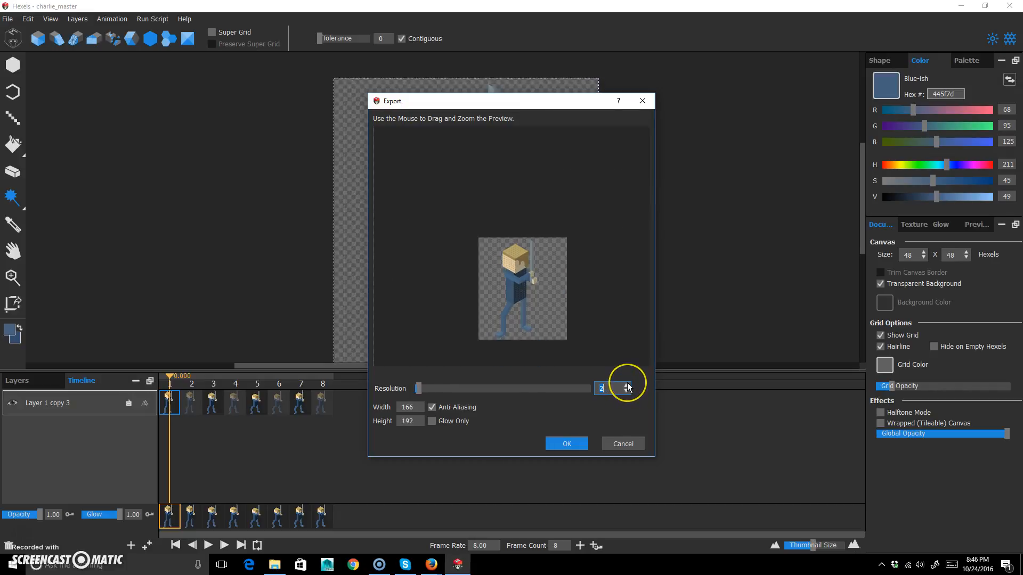
scroll(628, 387, up, 2)
click(627, 385)
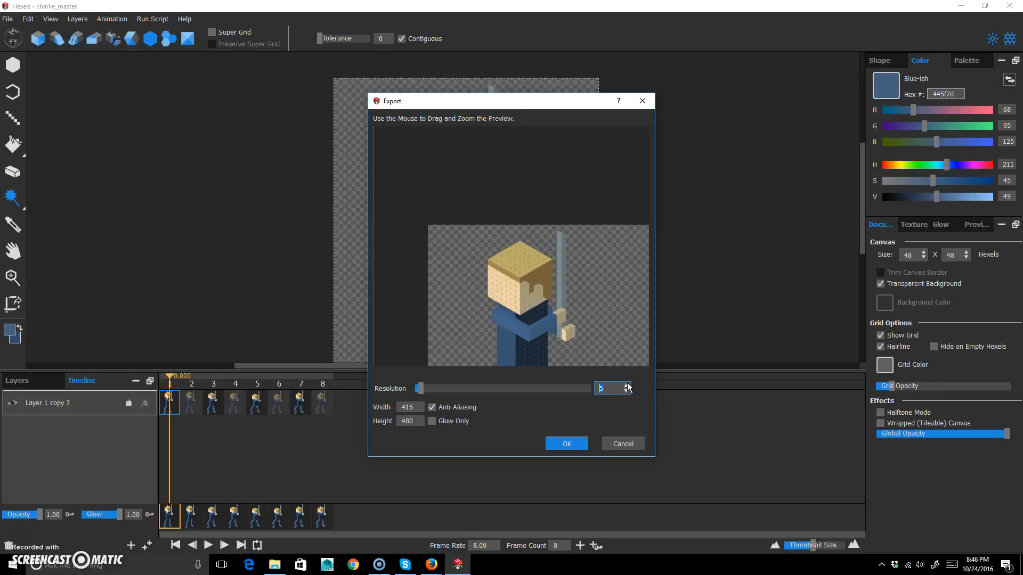
Step: Toggle the Glow Only export option on and back off with the character's upper body in the preview
mouse_move(562, 311)
mouse_down()
mouse_move(548, 282)
mouse_move(571, 316)
mouse_up()
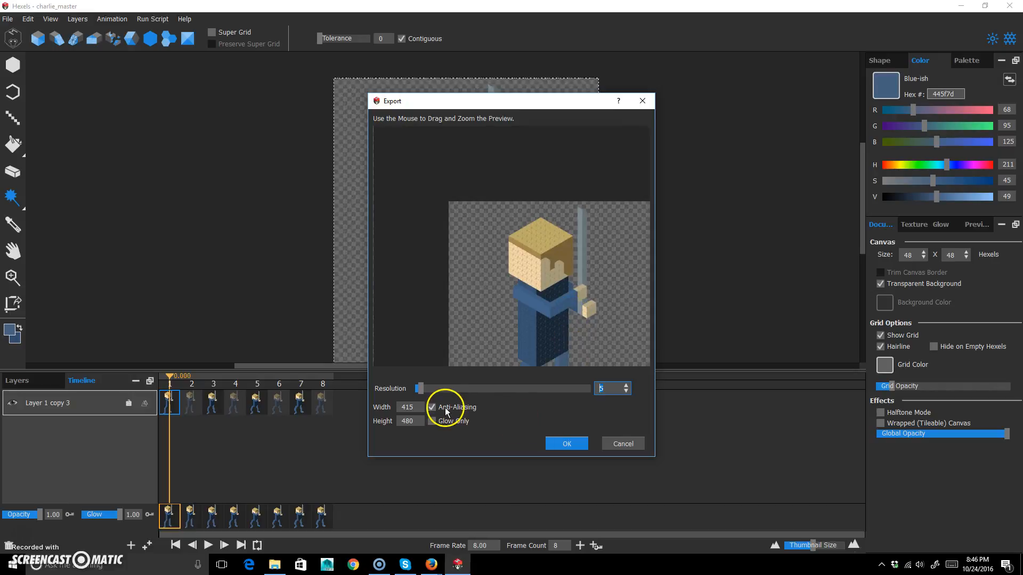
click(434, 421)
click(433, 421)
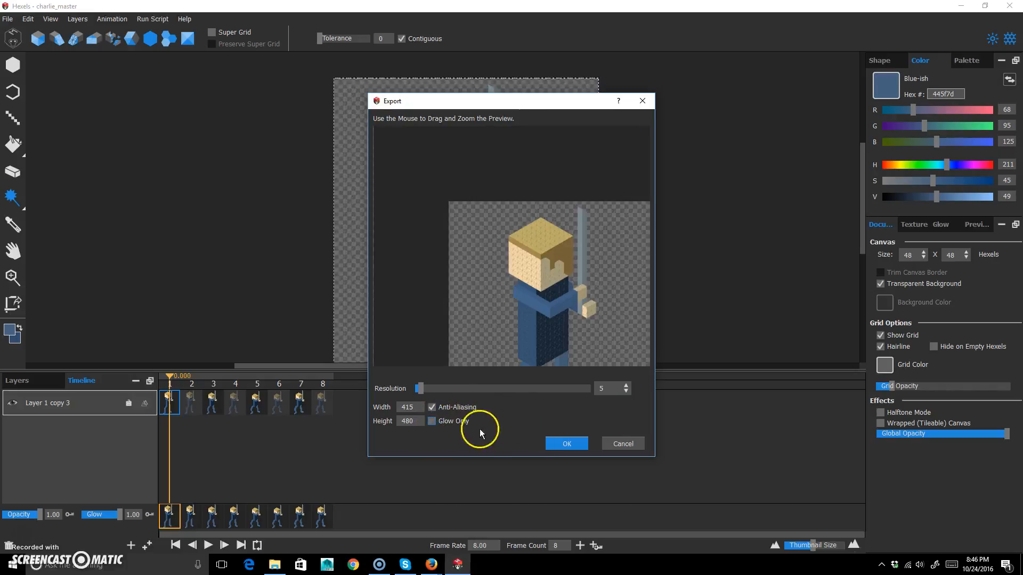
Step: Run the spritesheet export, minimize Hexels, and open the exported charlie image from the artwork folder inside 2Dgames, charlesCharlatan
click(568, 444)
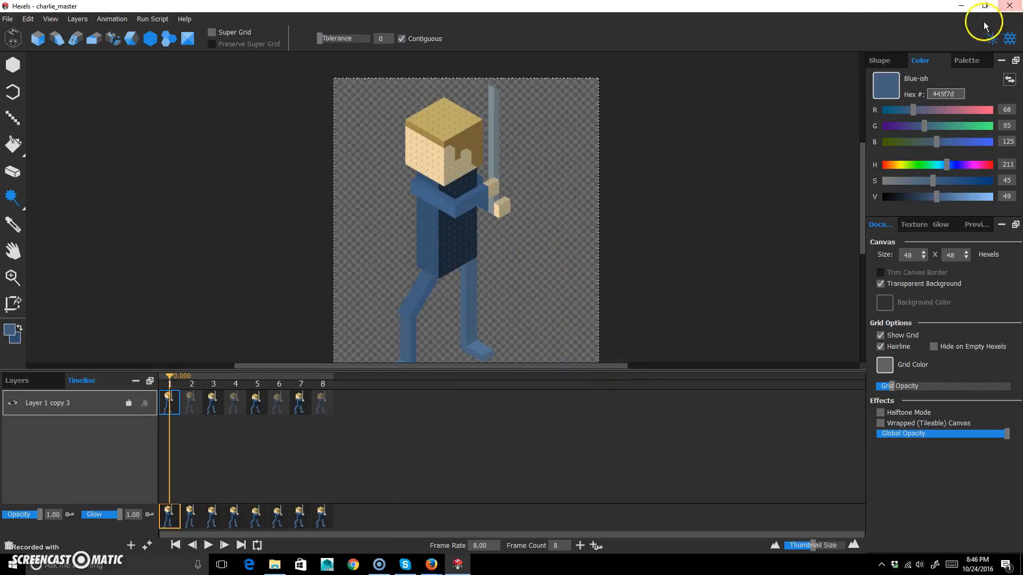
click(961, 6)
double_click(141, 17)
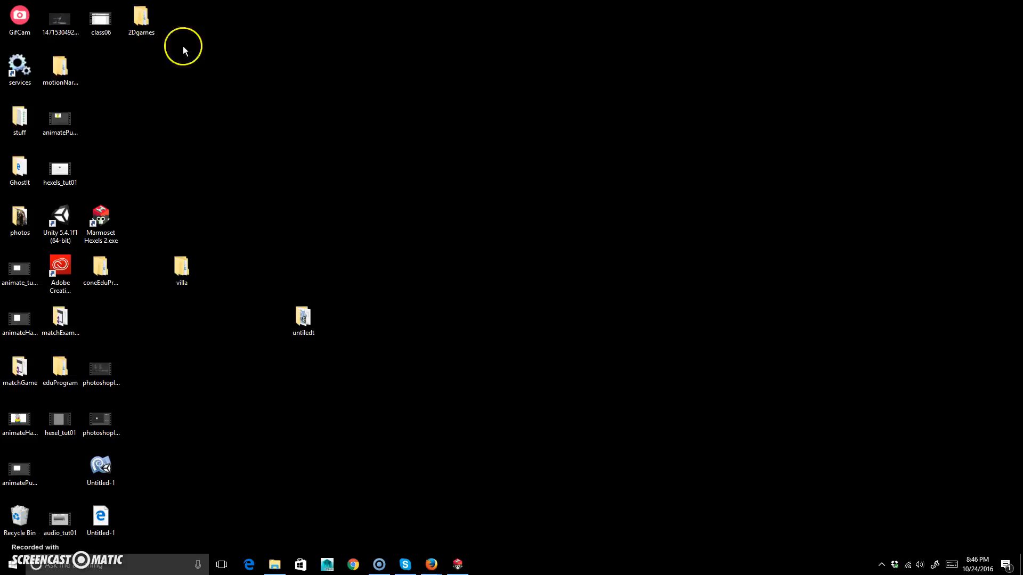
double_click(651, 140)
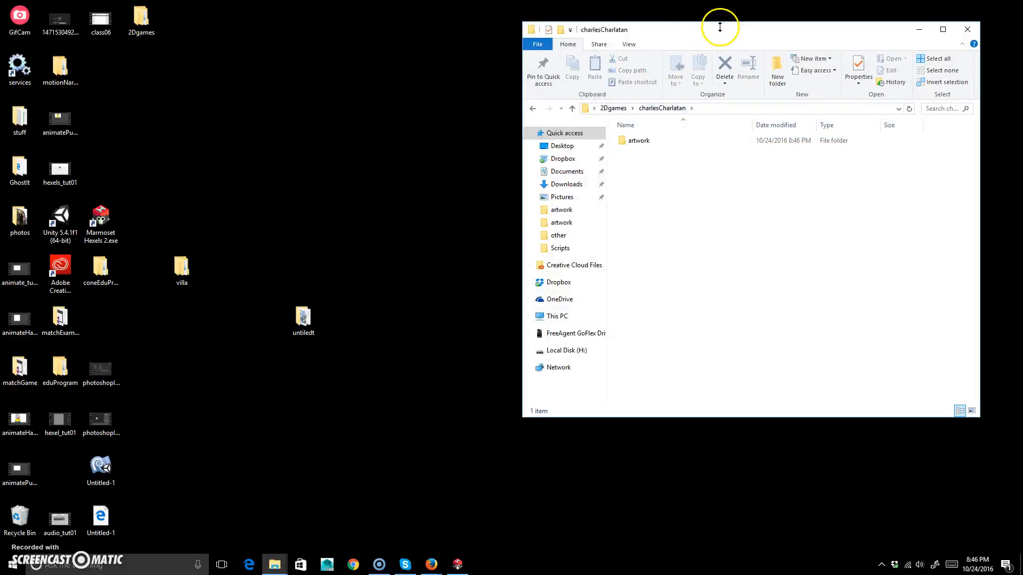
drag(721, 23, 490, 78)
double_click(410, 195)
double_click(413, 213)
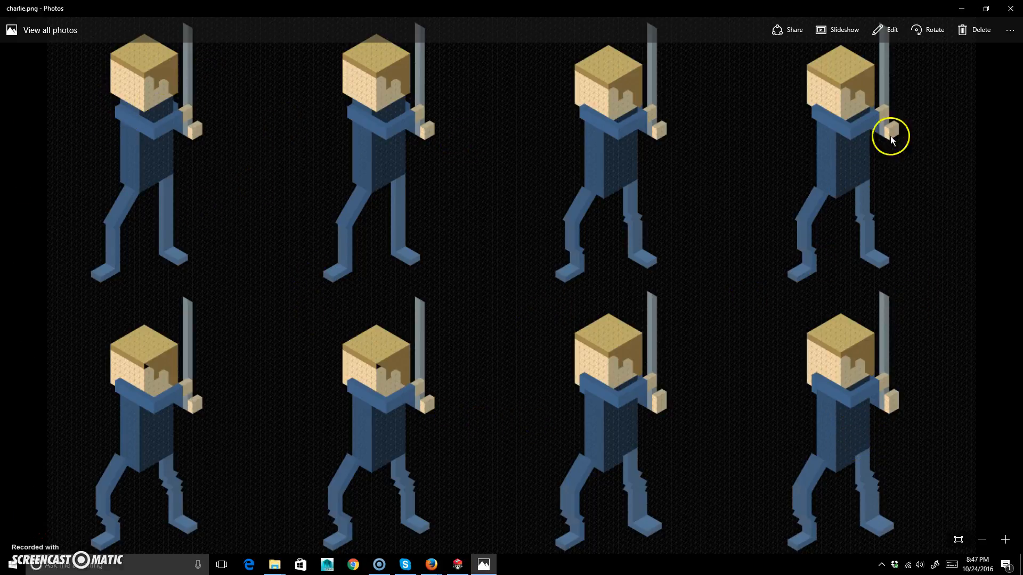
Step: Examine the character frames of the exported charlie image up close, then close the image viewer
scroll(575, 245, up, 5)
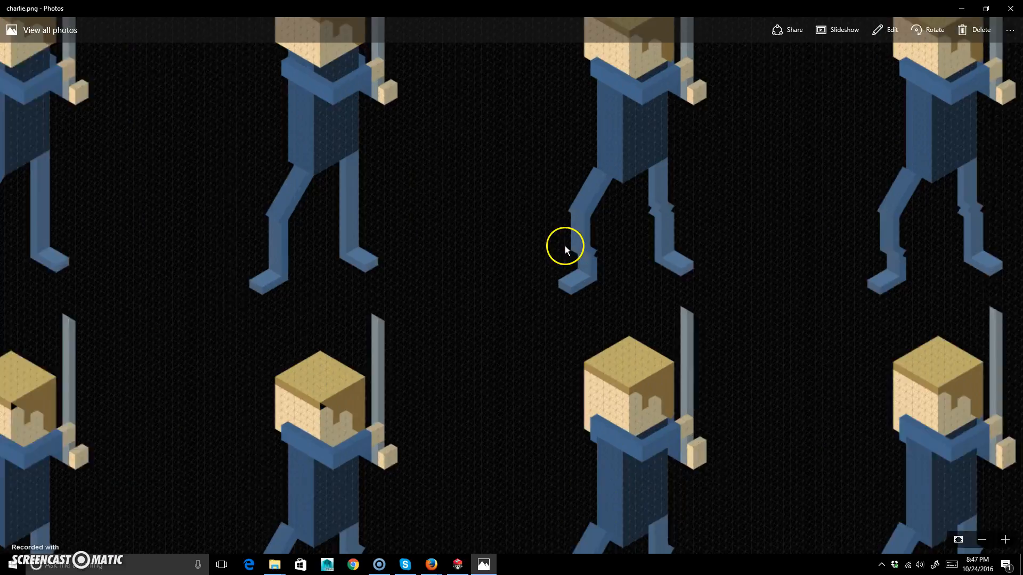
scroll(567, 257, down, 5)
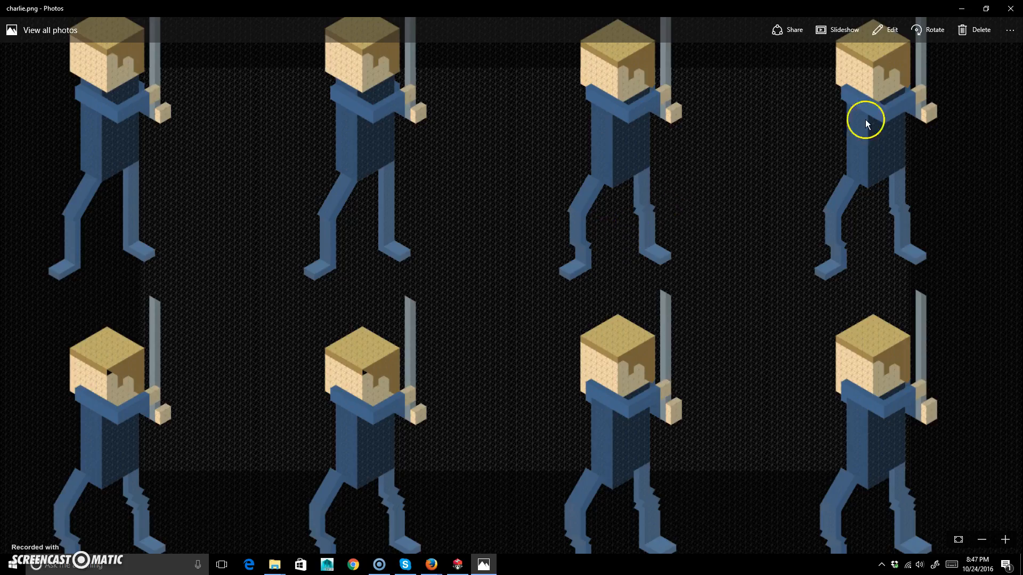
click(1011, 10)
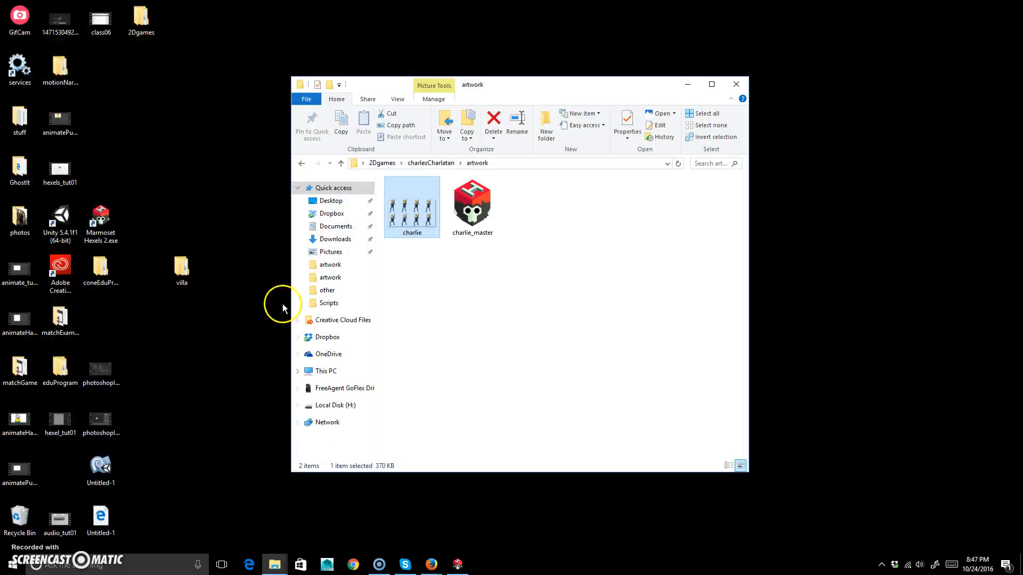
Step: Switch back to Hexels and turn off the canvas grid display
click(456, 568)
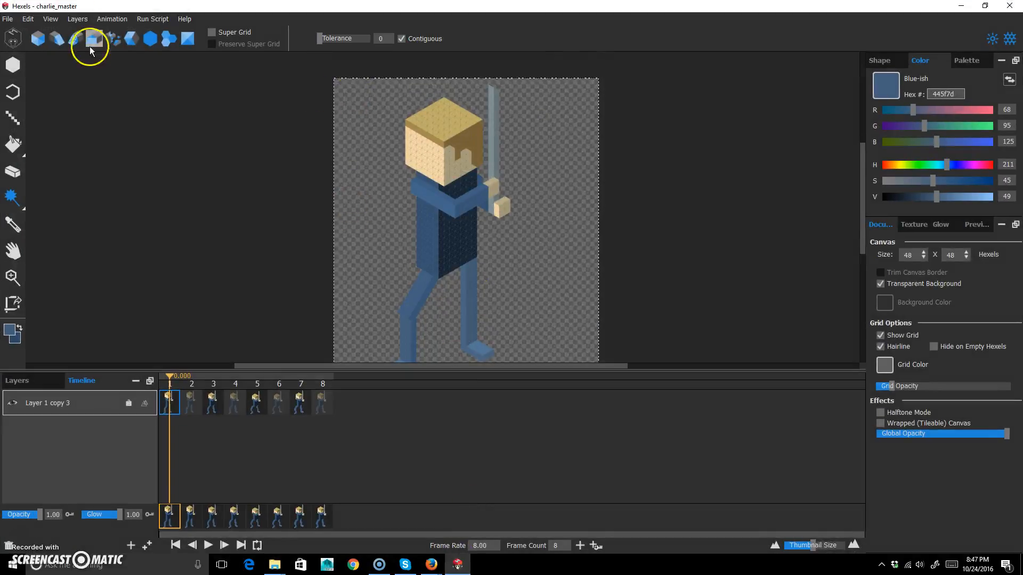
click(1010, 38)
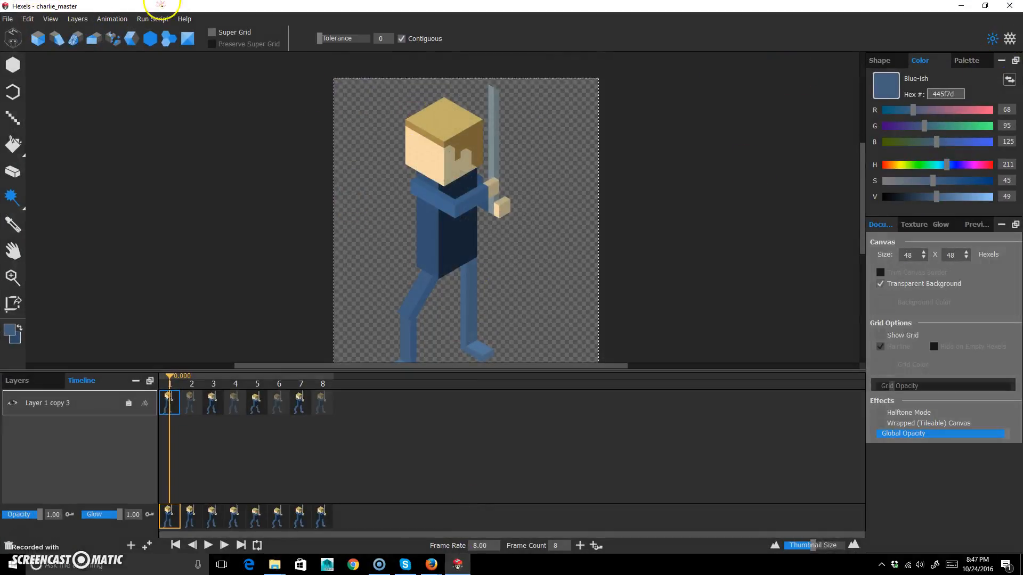
Step: Export the animation again as a two-row spritesheet at resolution 5, replacing the existing charlie.png in the artwork folder
click(7, 20)
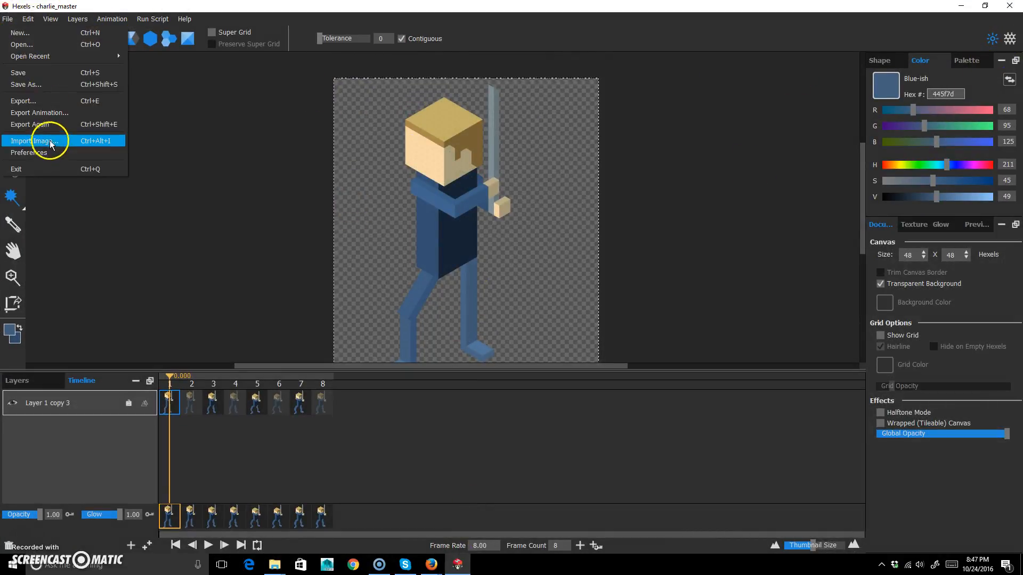
click(48, 112)
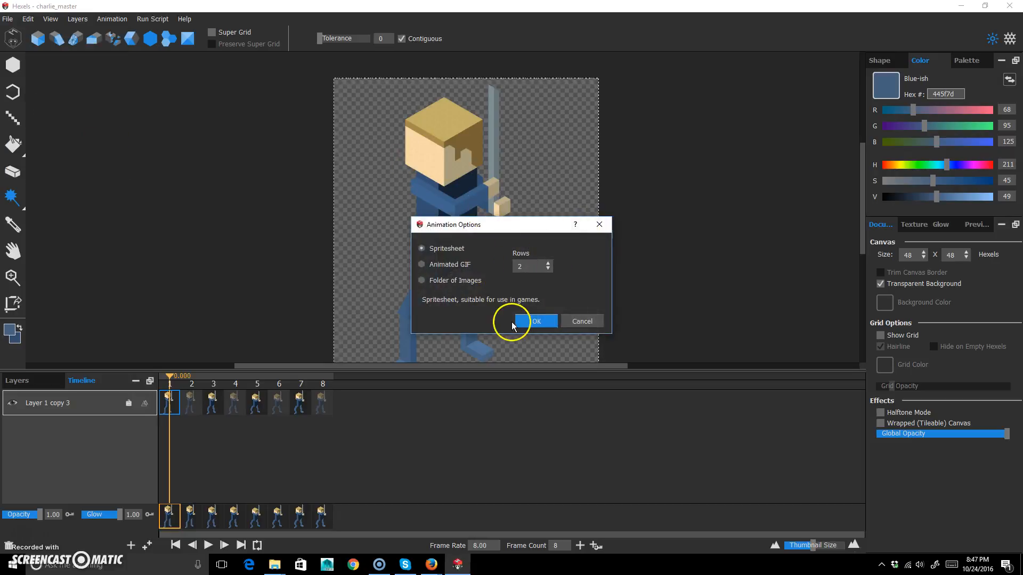
click(536, 321)
click(124, 89)
click(427, 282)
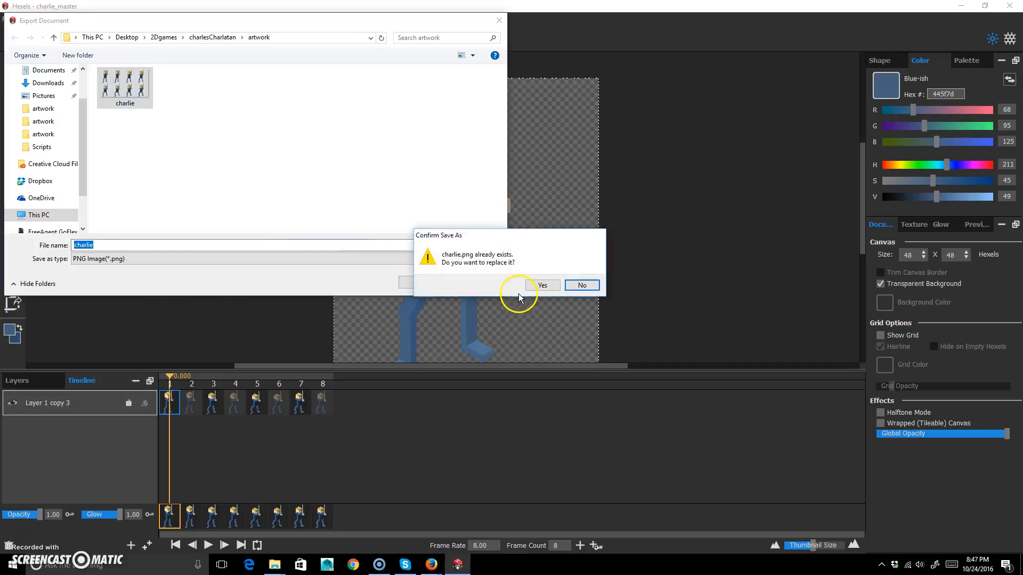
click(543, 283)
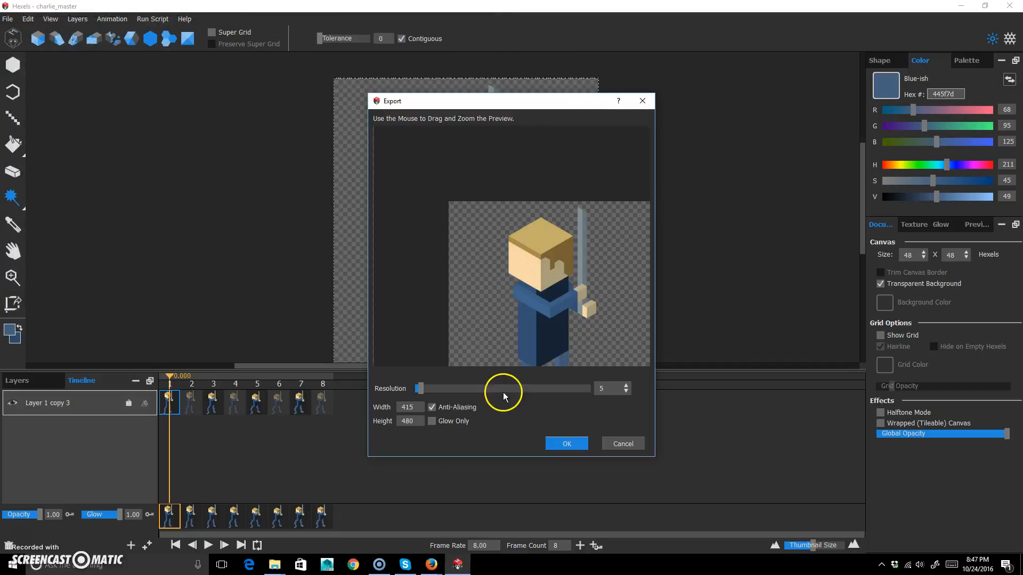
click(578, 445)
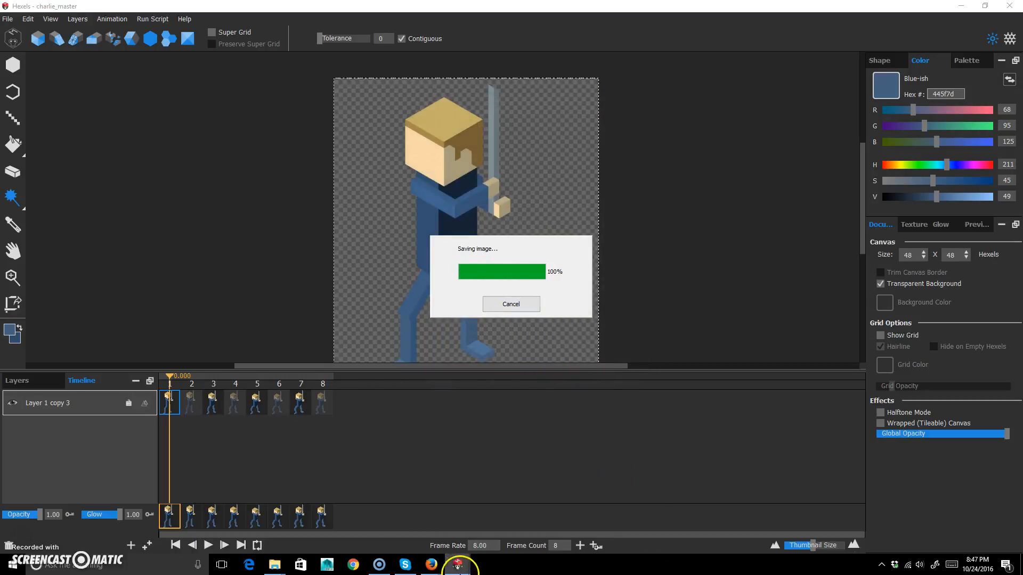
Step: Switch to the artwork folder window and open the re-exported charlie image for checking
mouse_move(274, 564)
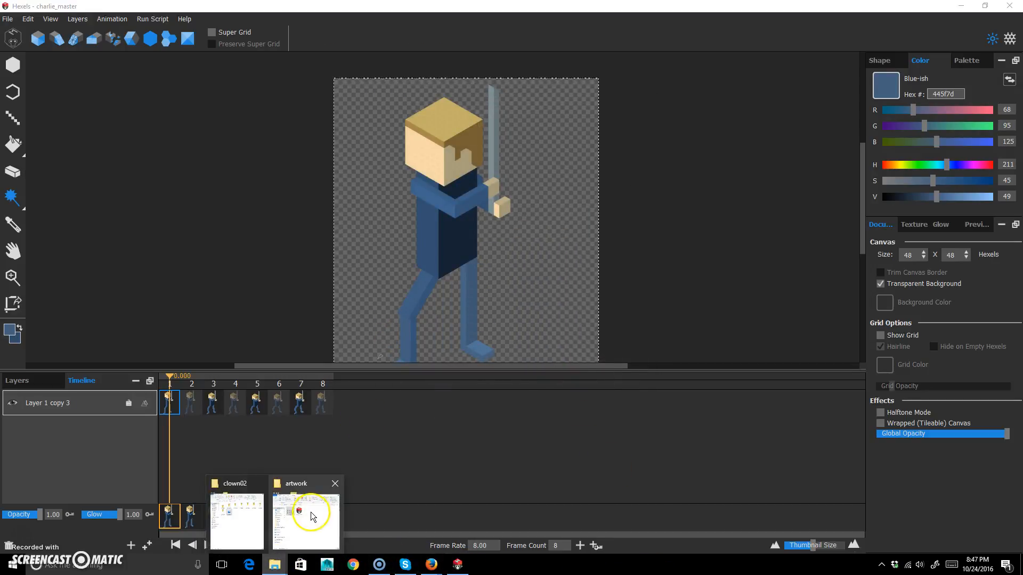
click(313, 515)
double_click(408, 213)
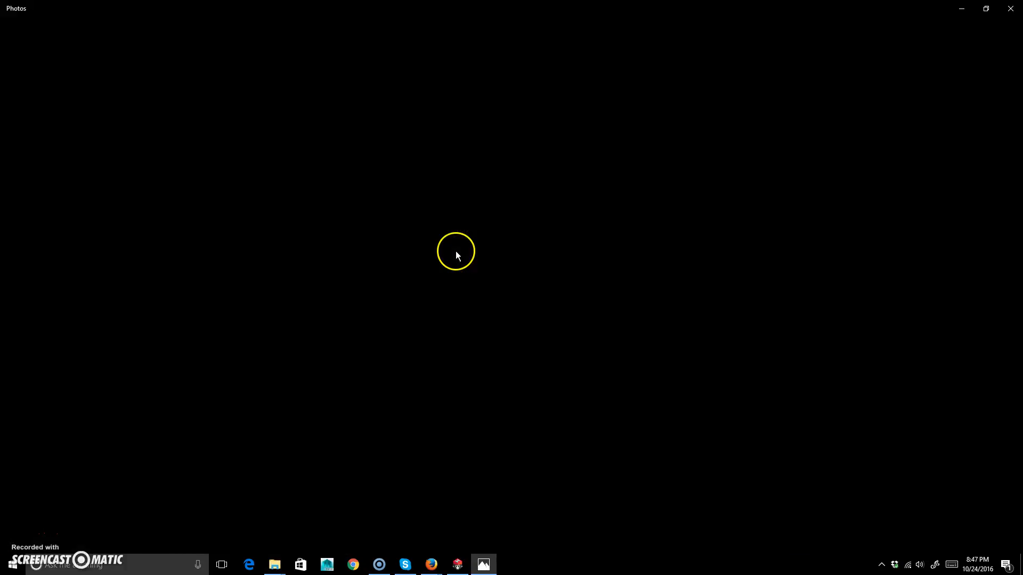